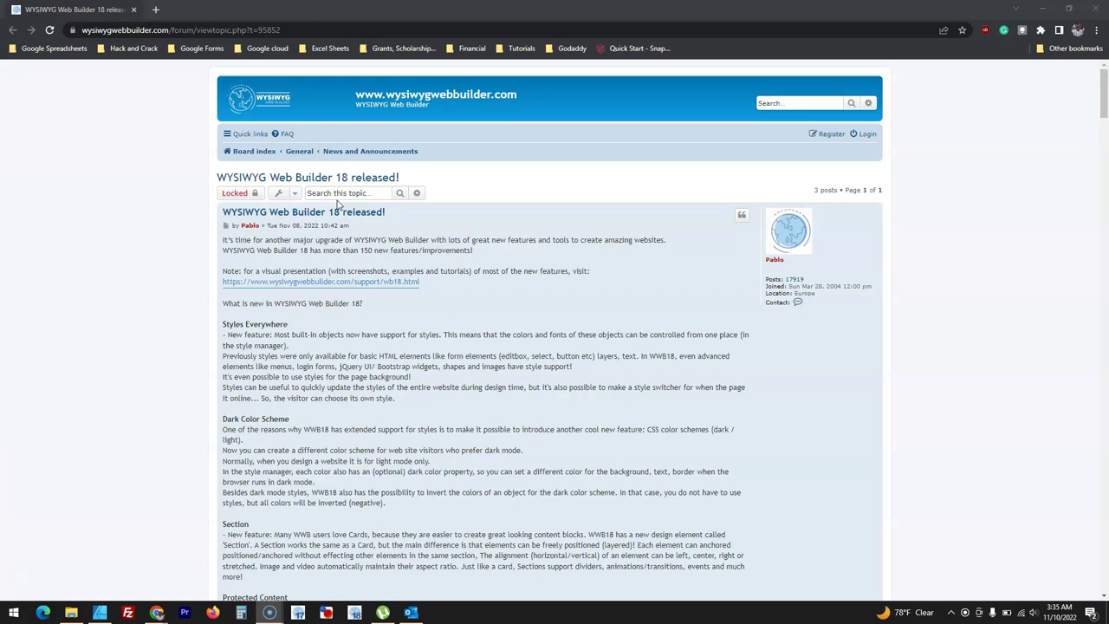
Switch to WYSIWYG Web Builder and bring the blank index page into focus
{"action": "left_click", "coordinate": [354, 613]}
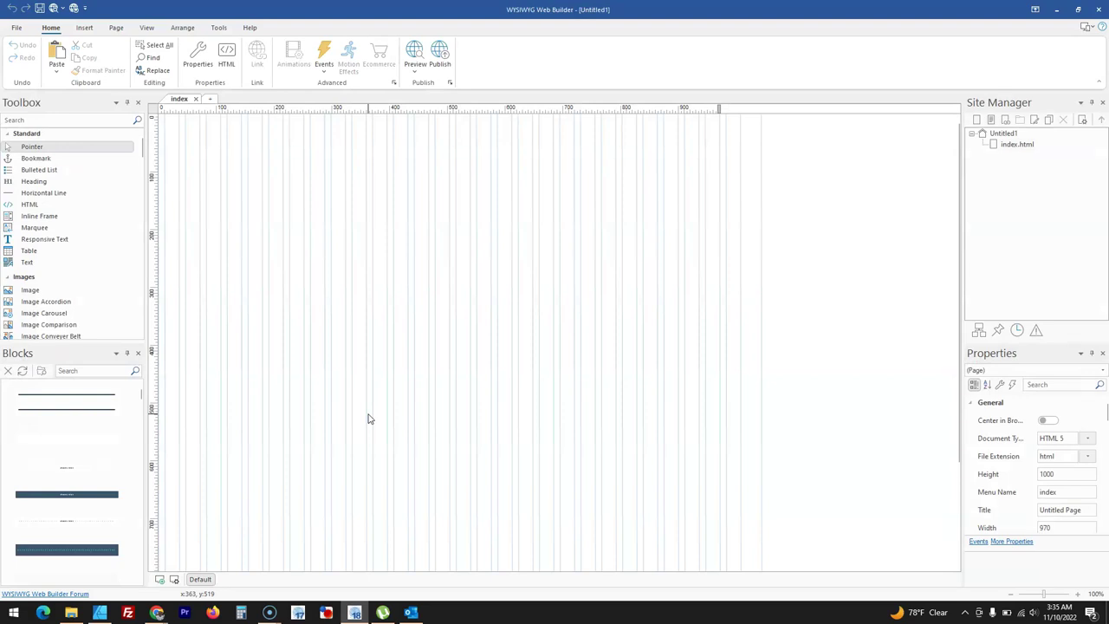
{"action": "left_click", "coordinate": [413, 407]}
Find the CSS Menu object and draw it about 336 by 131 px near the upper part of the index page
{"action": "left_click", "coordinate": [69, 120]}
{"action": "type", "text": "css"}
{"action": "left_click", "coordinate": [75, 153]}
{"action": "left_click_drag", "start_coordinate": [233, 168], "coordinate": [428, 243]}
Apply the Heading 2 <h2> class to the CSS menu's main menu style, and delete the menu from the page
{"action": "double_click", "coordinate": [356, 216]}
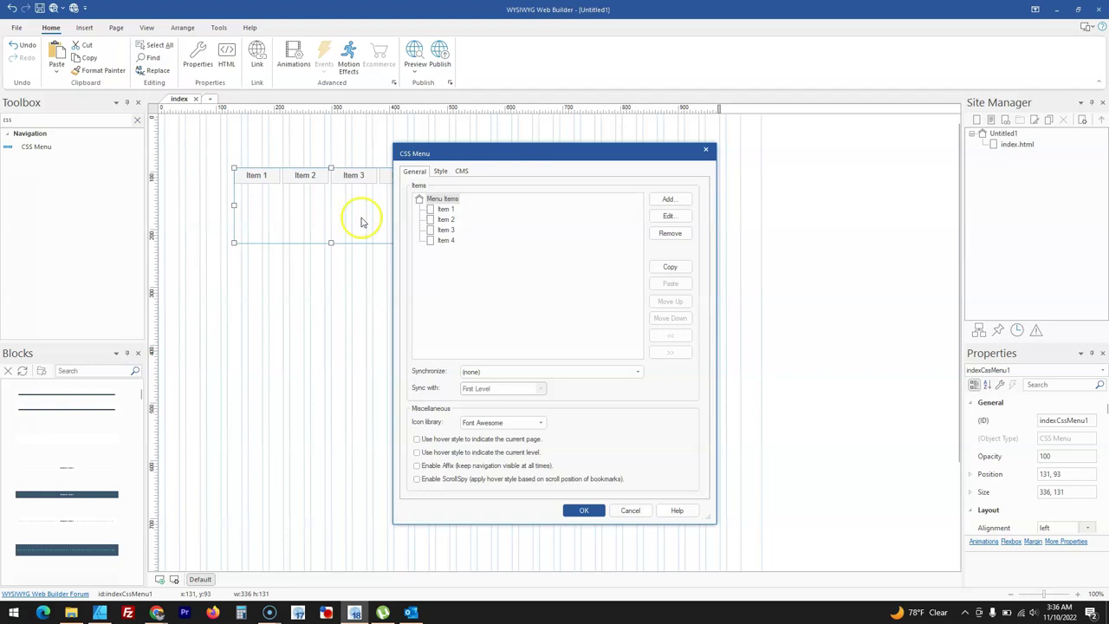
{"action": "left_click", "coordinate": [443, 173]}
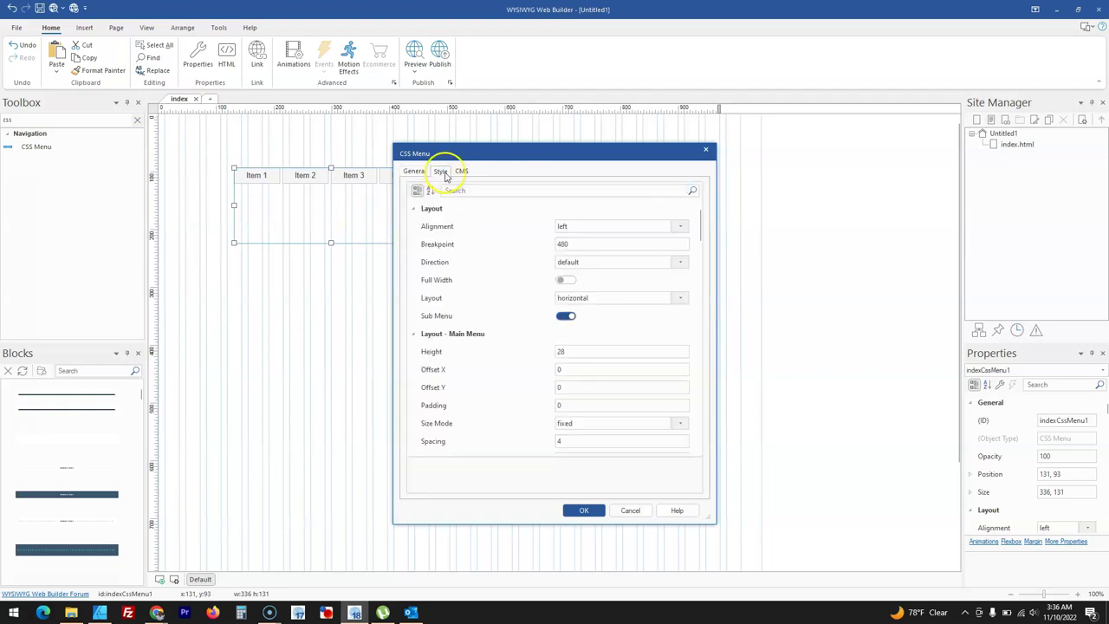
{"action": "scroll", "coordinate": [440, 374], "scroll_direction": "down", "scroll_amount": 1}
{"action": "scroll", "coordinate": [440, 375], "scroll_direction": "down", "scroll_amount": 3}
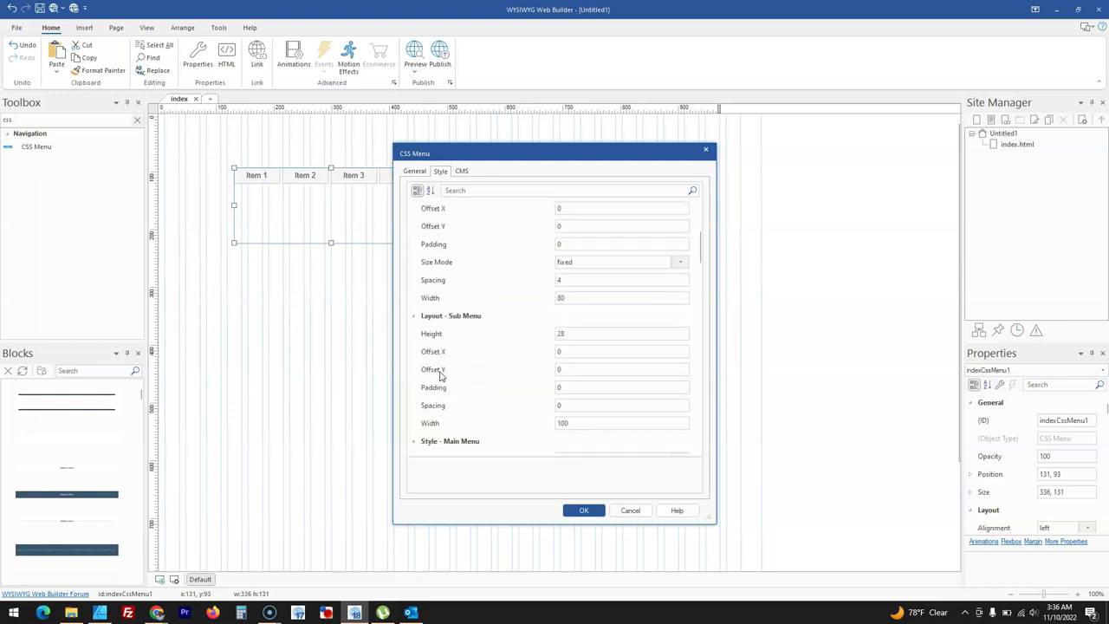
{"action": "scroll", "coordinate": [440, 375], "scroll_direction": "down", "scroll_amount": 4}
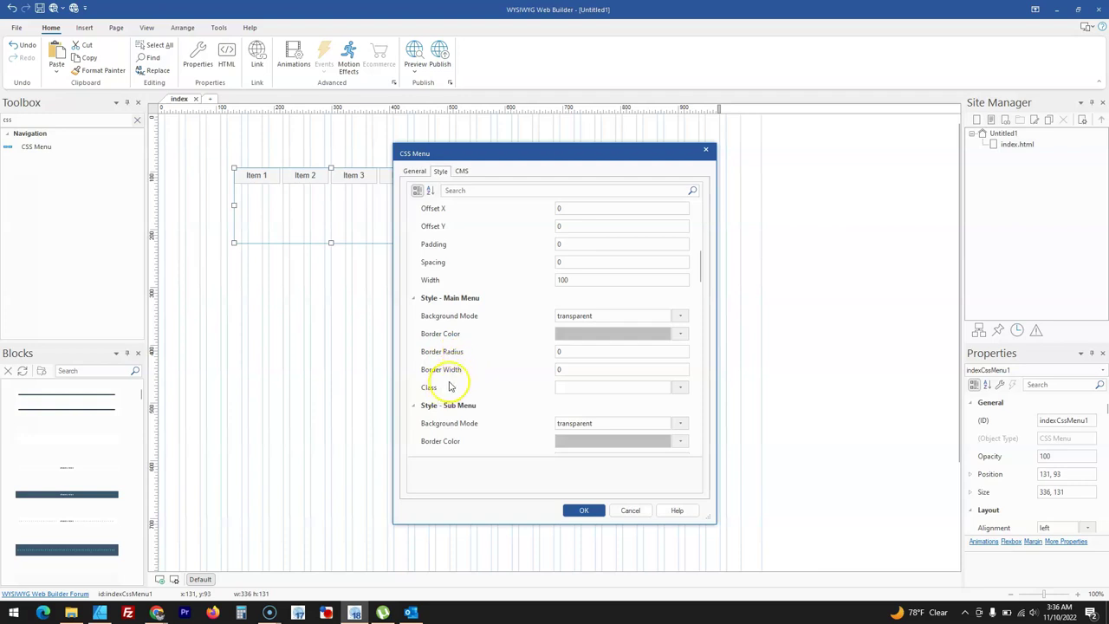
{"action": "left_click", "coordinate": [680, 387]}
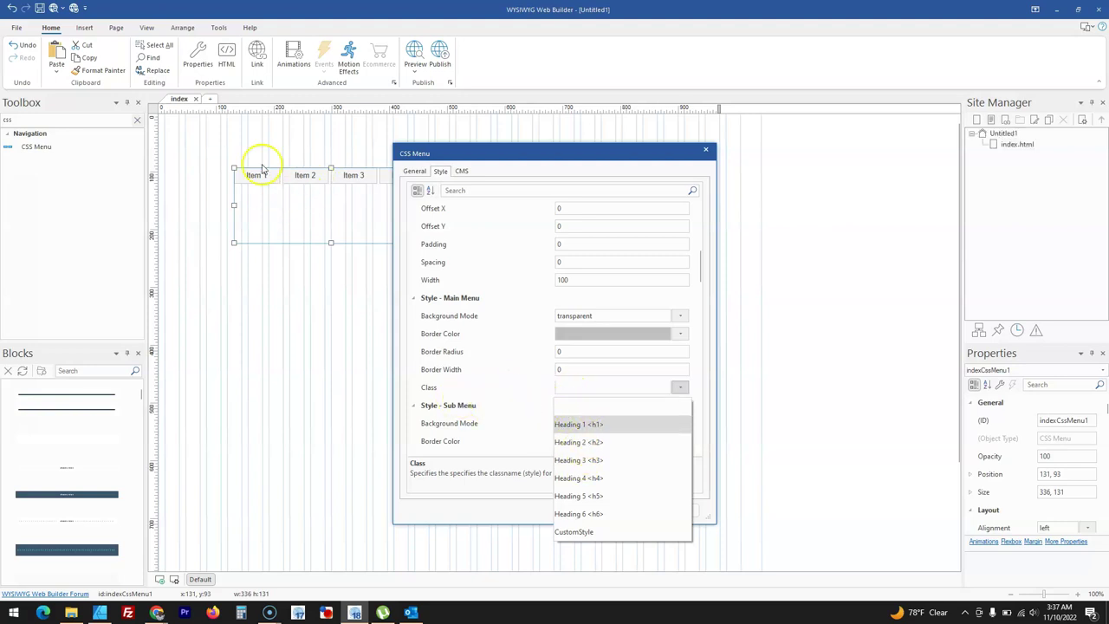
{"action": "left_click", "coordinate": [572, 442]}
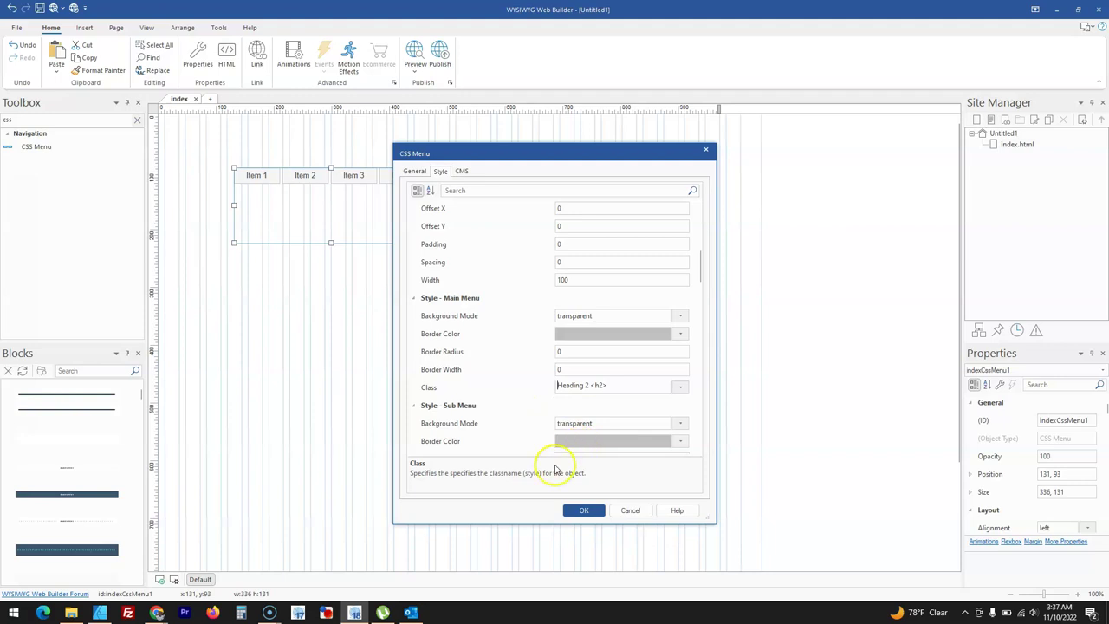
{"action": "left_click", "coordinate": [582, 509]}
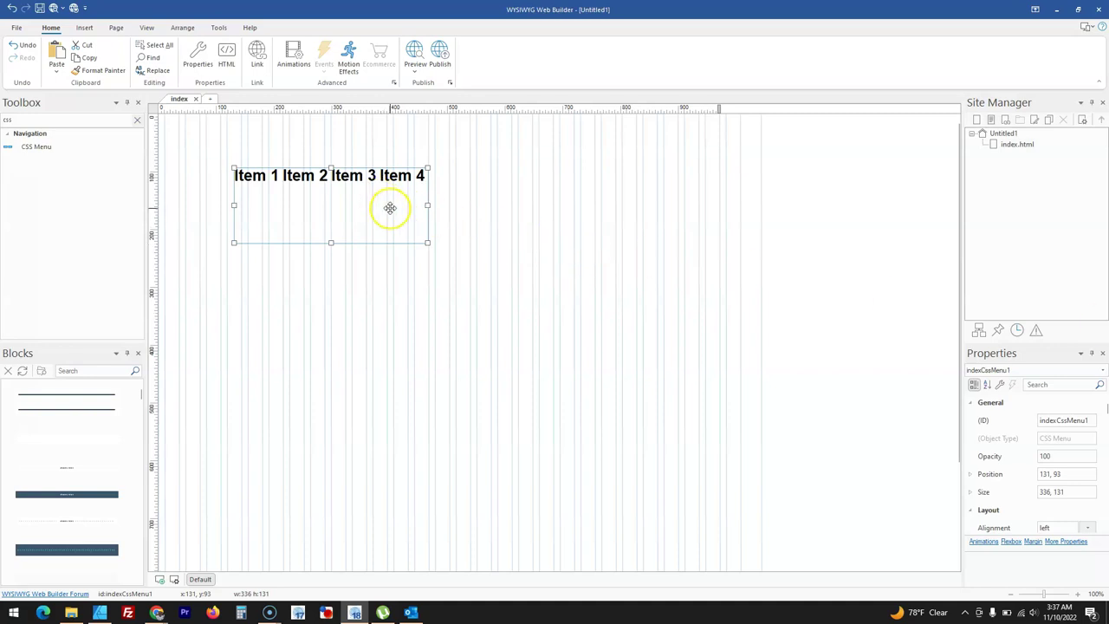
{"action": "key", "text": "Delete"}
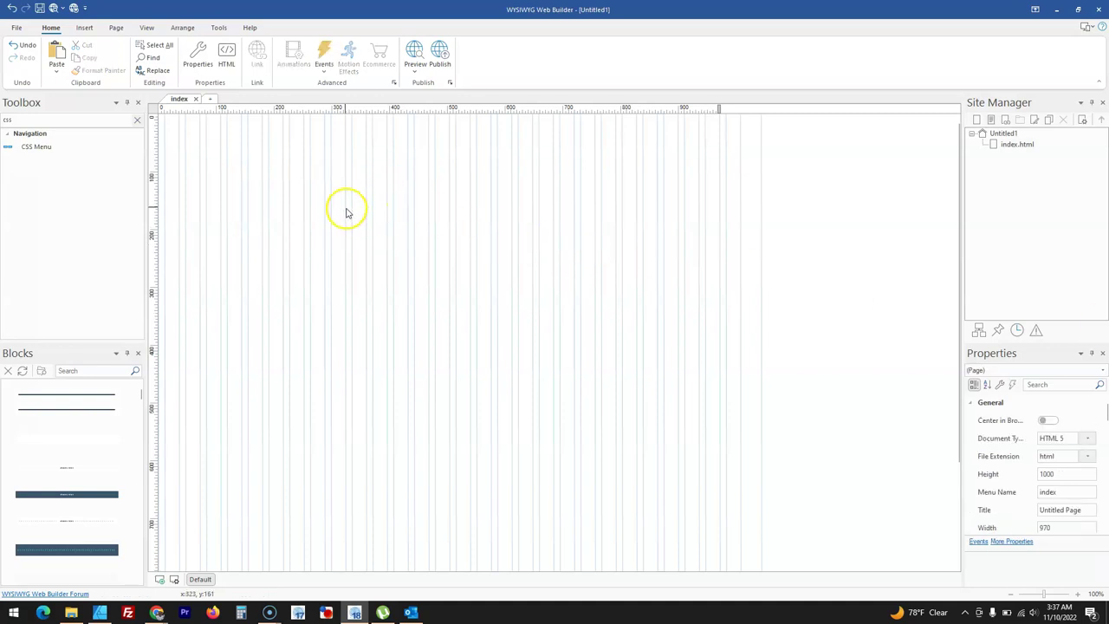
Examine the predefined style classes offered in the index page's style properties, leaving the class at (none)
{"action": "right_click", "coordinate": [344, 212]}
{"action": "left_click", "coordinate": [401, 360]}
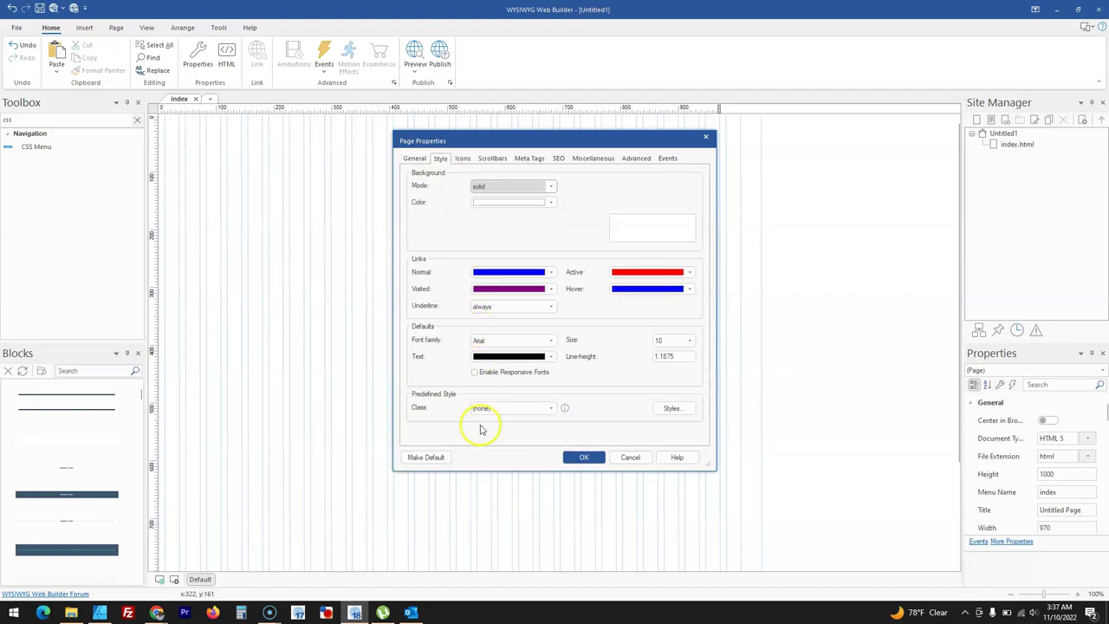
{"action": "left_click", "coordinate": [513, 411]}
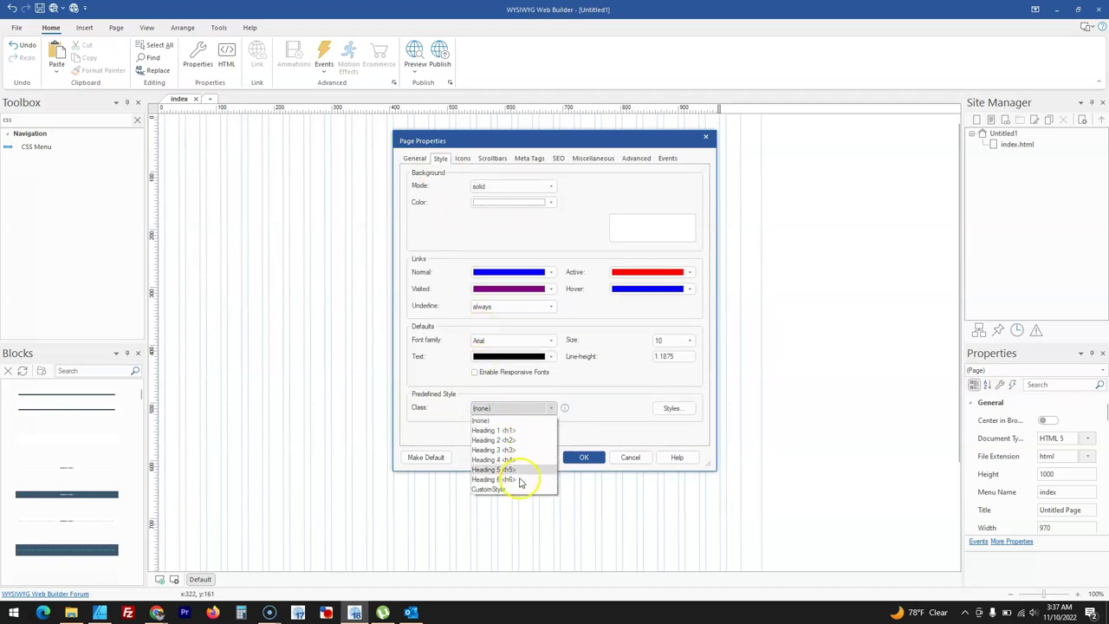
{"action": "left_click", "coordinate": [646, 423]}
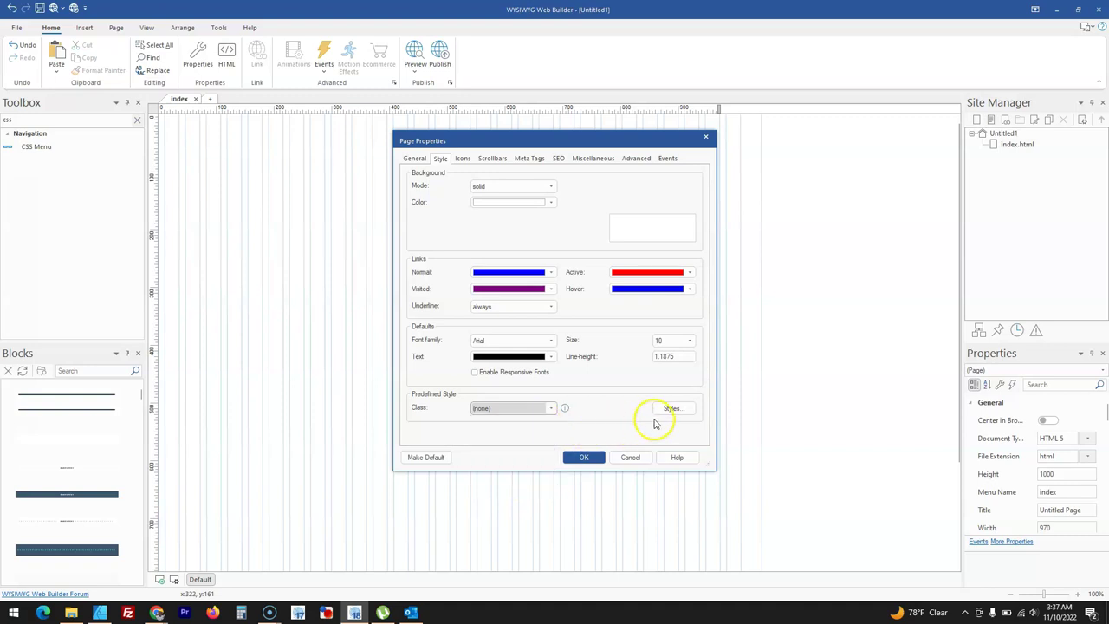
Preview the Heading 3 and Heading 2 styles from the page properties' style list, and close everything without saving
{"action": "left_click", "coordinate": [673, 410]}
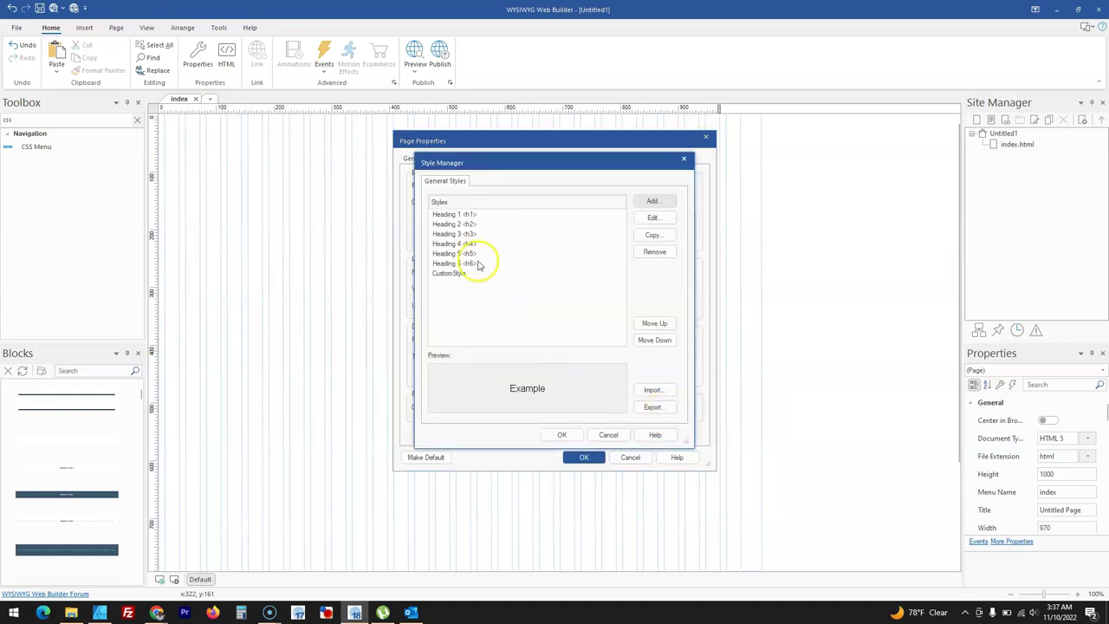
{"action": "left_click", "coordinate": [466, 234]}
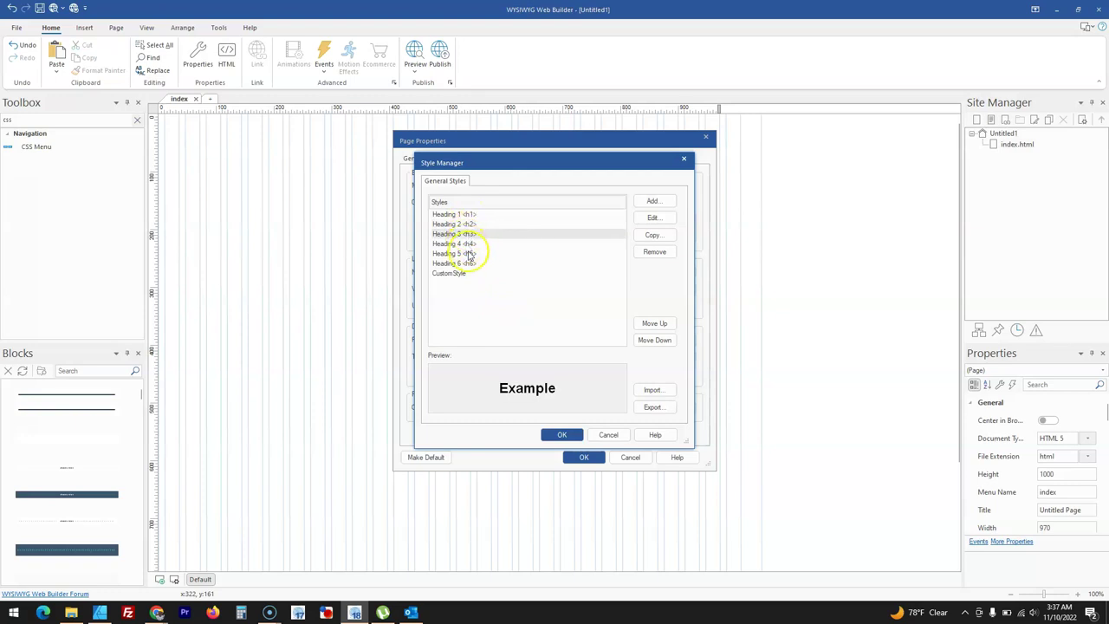
{"action": "left_click", "coordinate": [609, 434]}
{"action": "left_click", "coordinate": [671, 409]}
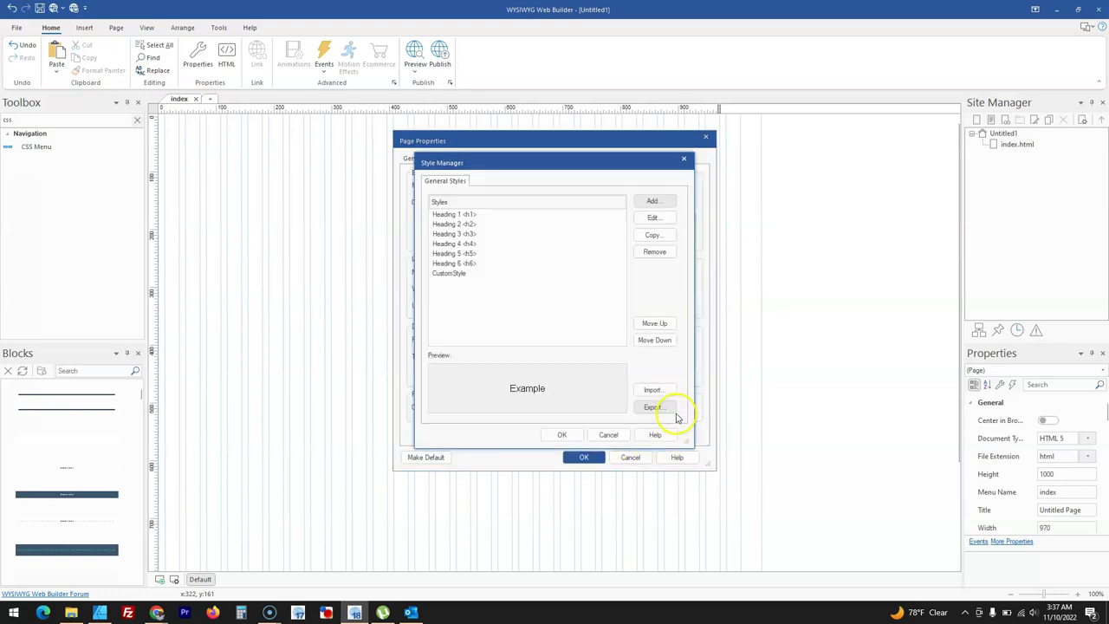
{"action": "left_click", "coordinate": [483, 224]}
{"action": "left_click", "coordinate": [611, 435]}
{"action": "left_click", "coordinate": [630, 458]}
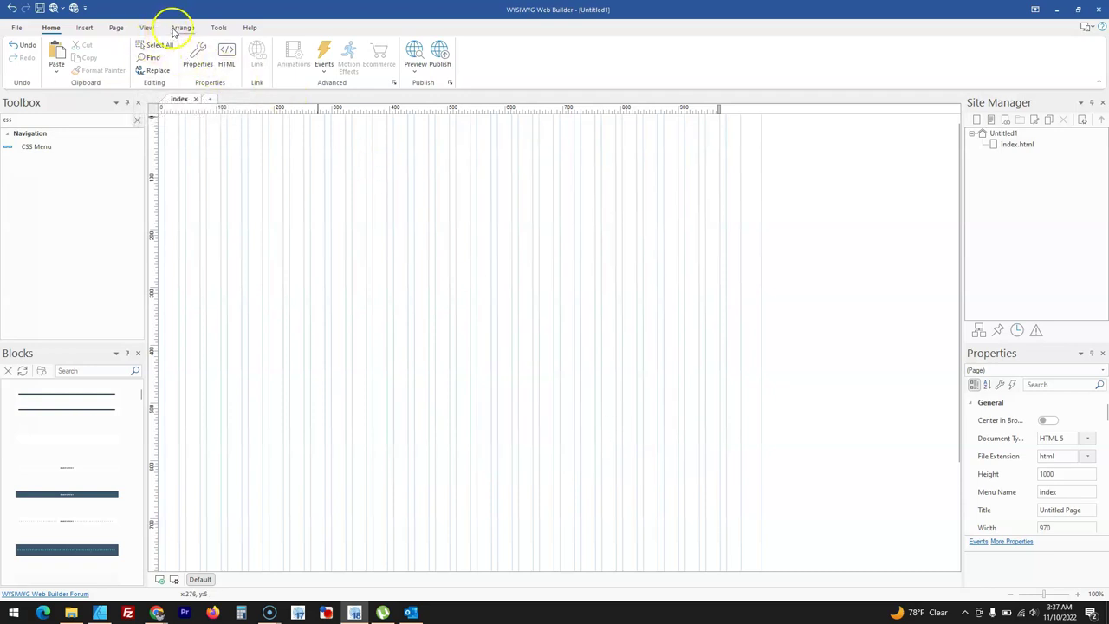
Preview the Heading 3, Heading 2, Heading 5 and CustomStyle general styles in the site's Style Manager, and close it without saving
{"action": "left_click", "coordinate": [218, 27]}
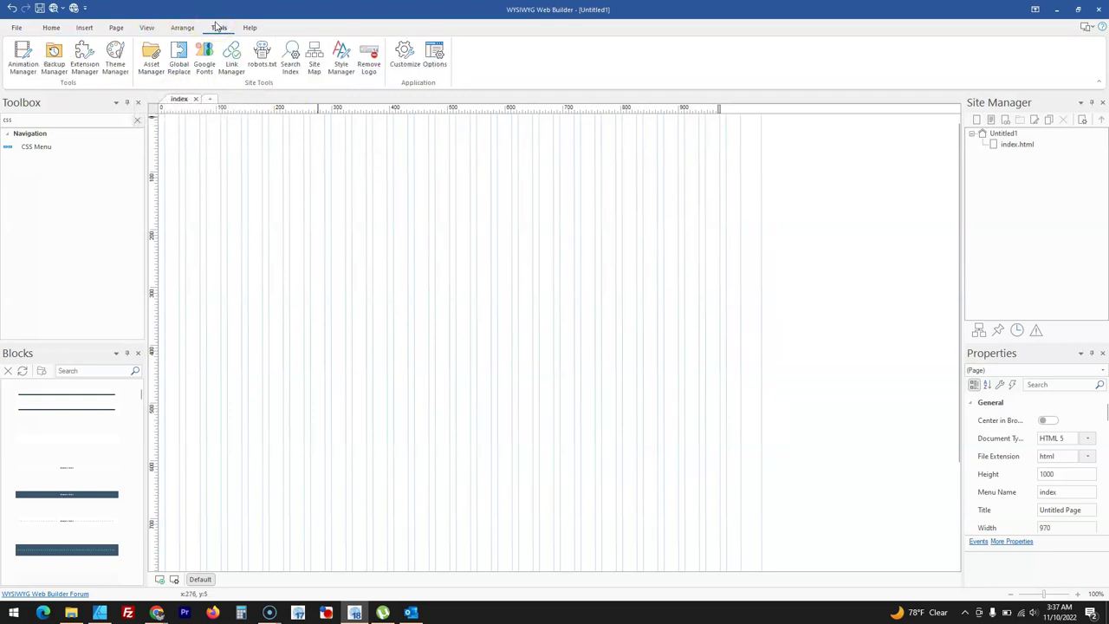
{"action": "left_click", "coordinate": [341, 59]}
{"action": "left_click", "coordinate": [476, 233]}
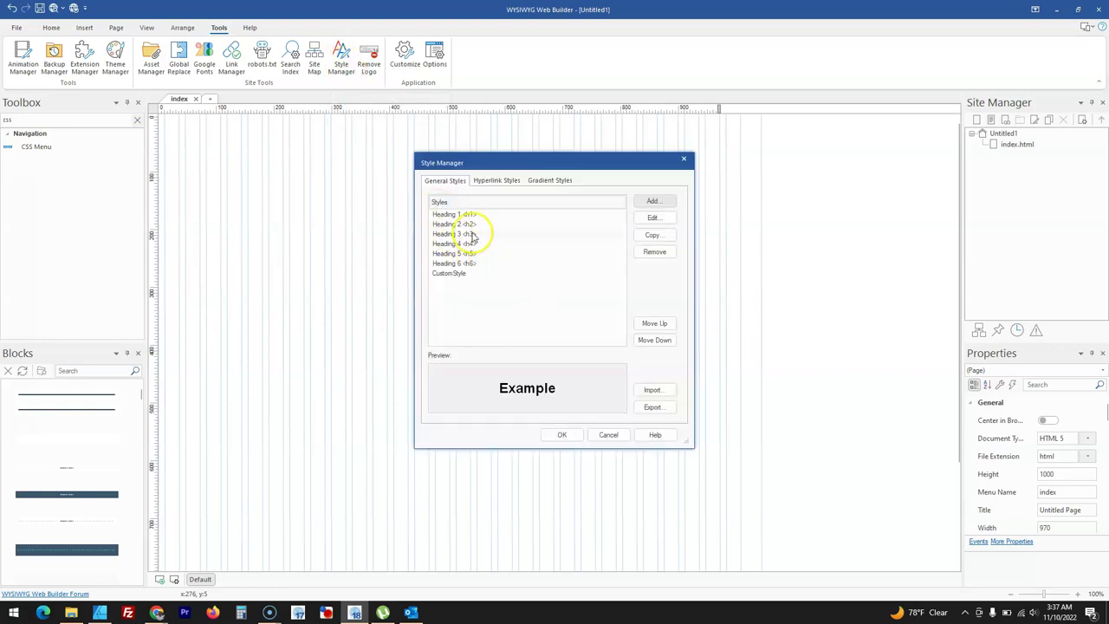
{"action": "left_click", "coordinate": [476, 224]}
{"action": "left_click", "coordinate": [484, 254]}
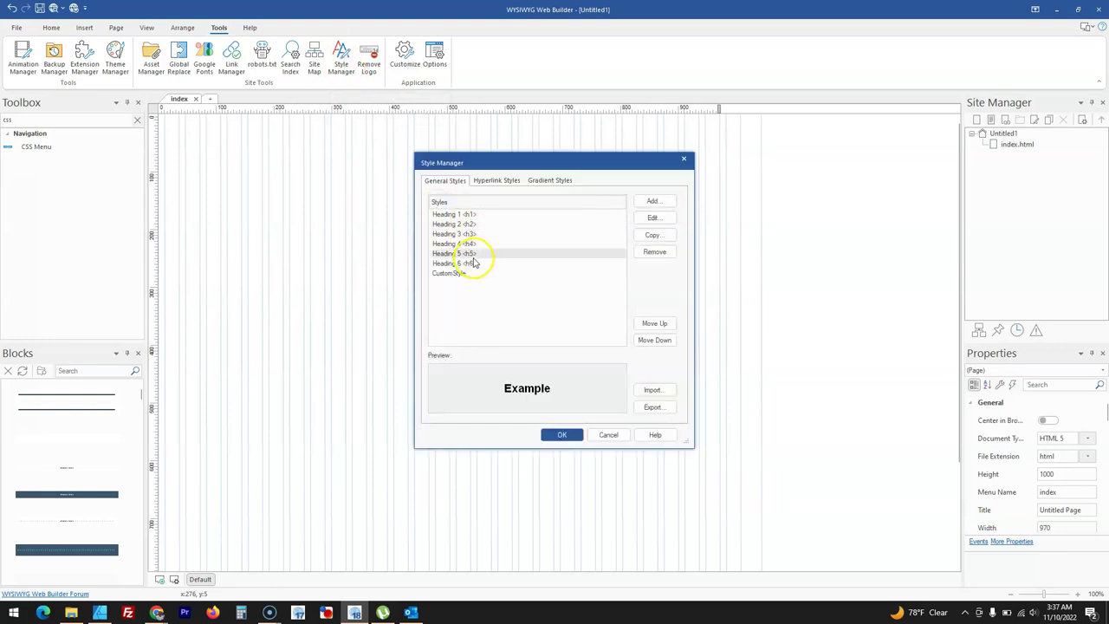
{"action": "left_click", "coordinate": [472, 274]}
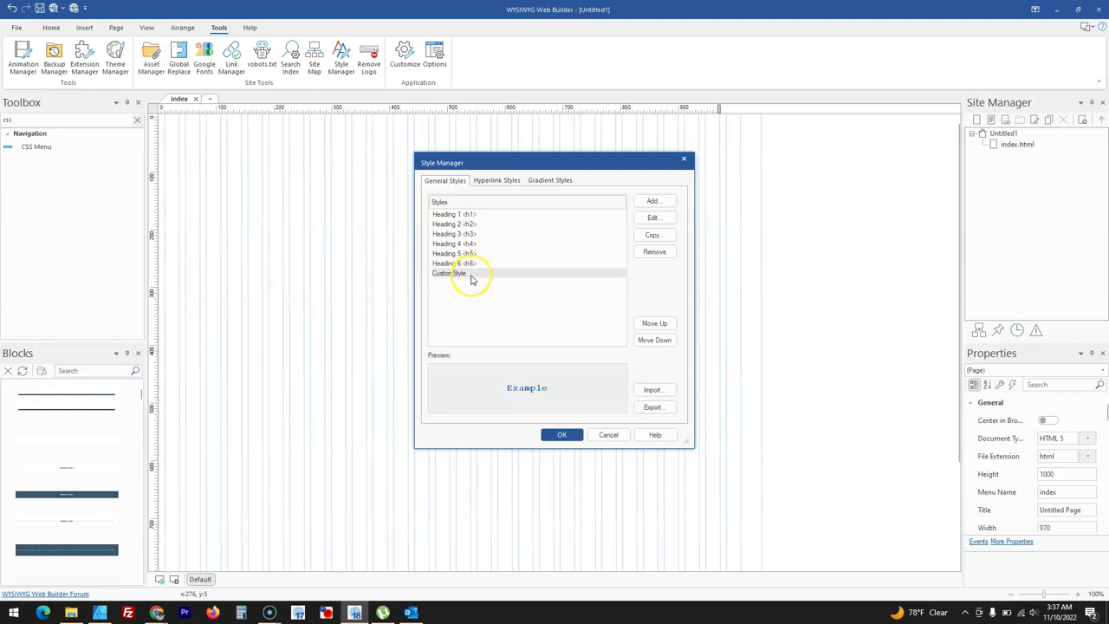
{"action": "left_click", "coordinate": [476, 224]}
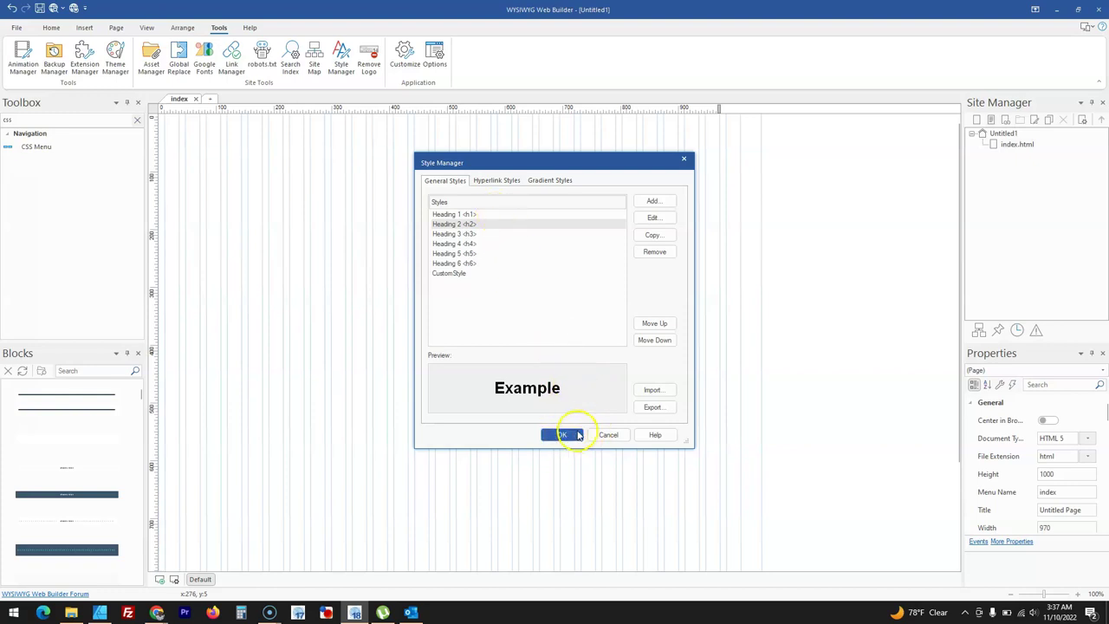
{"action": "left_click", "coordinate": [604, 436]}
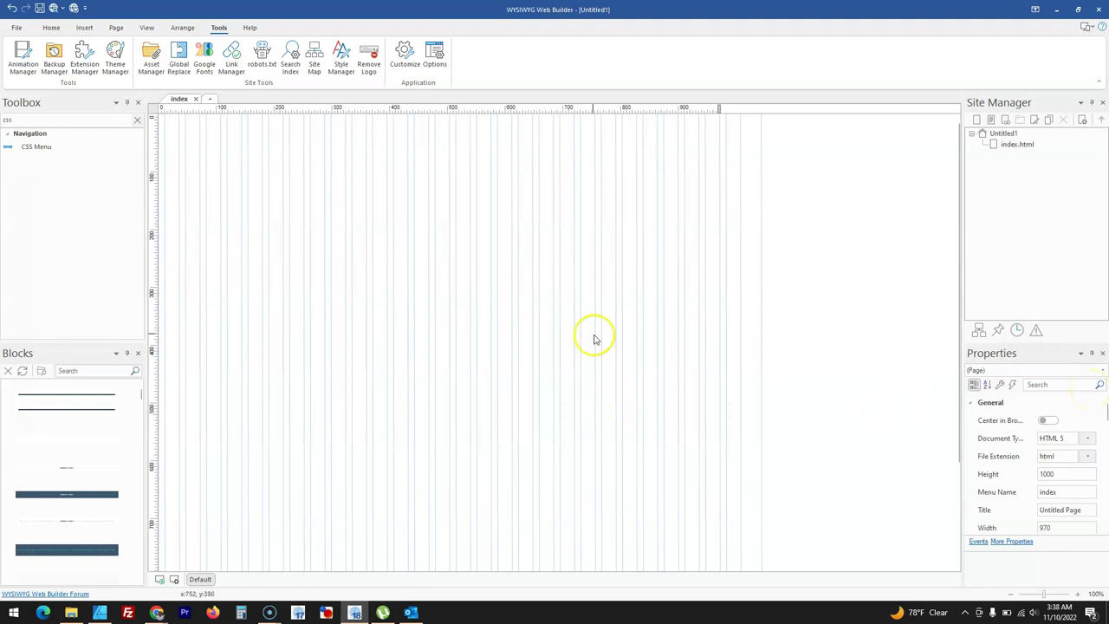
Examine the background and dark-theme colour properties of CustomStyle through the page's style settings, and cancel without changes
{"action": "right_click", "coordinate": [492, 269]}
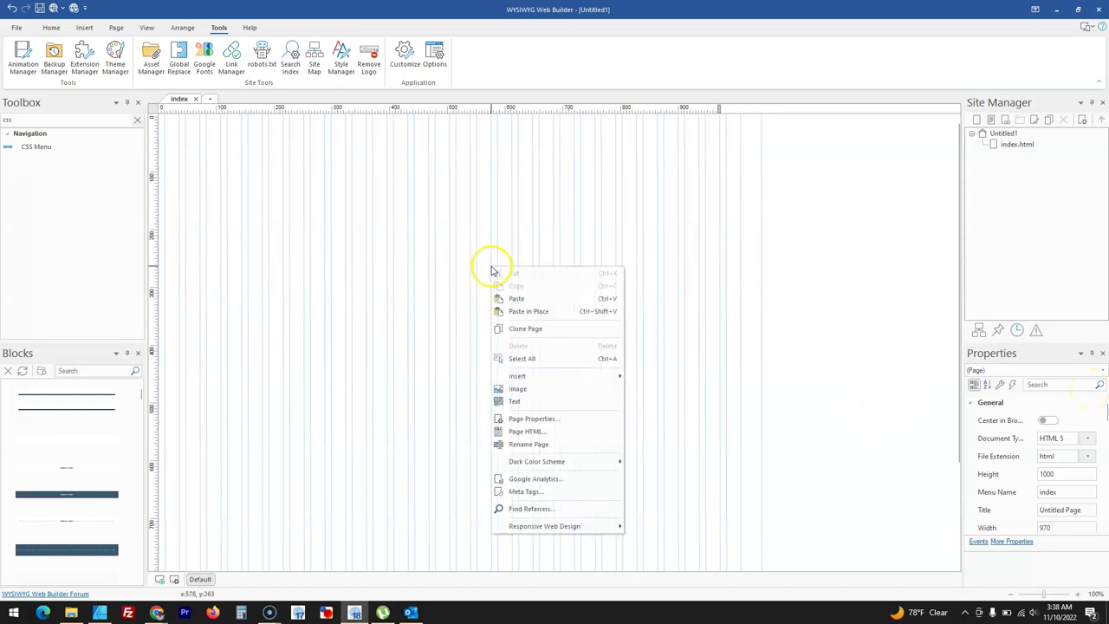
{"action": "left_click", "coordinate": [533, 418]}
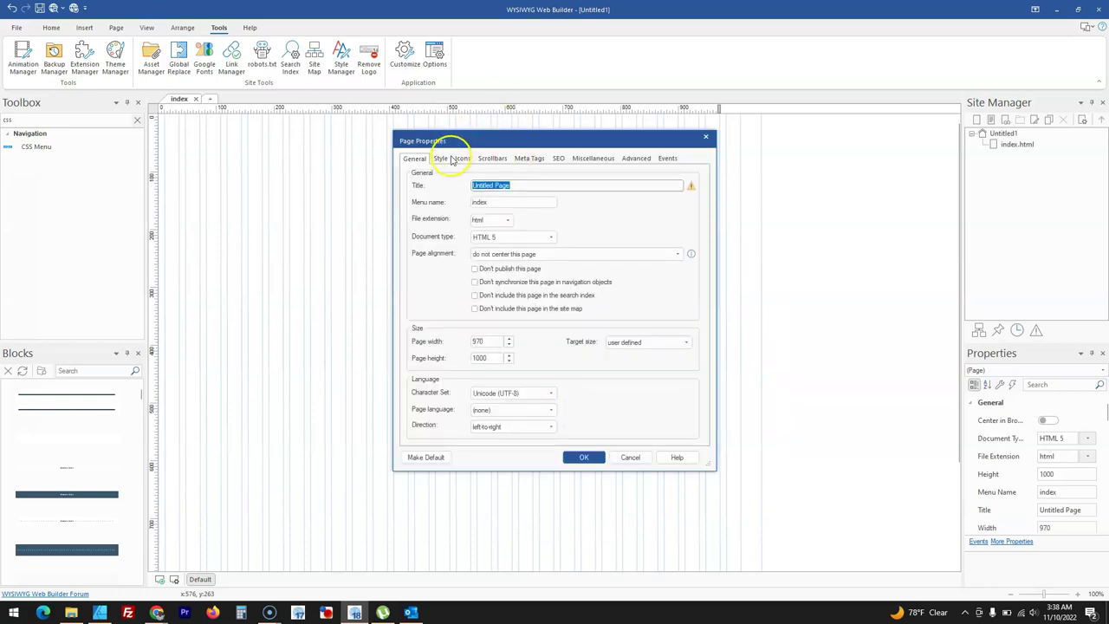
{"action": "left_click", "coordinate": [445, 158]}
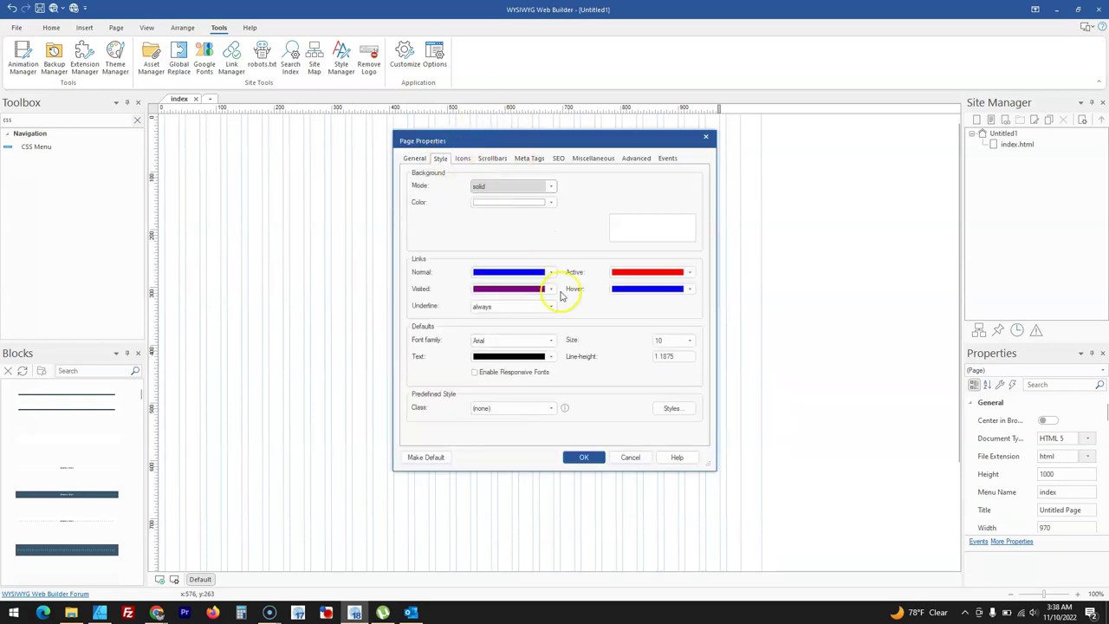
{"action": "left_click", "coordinate": [673, 409]}
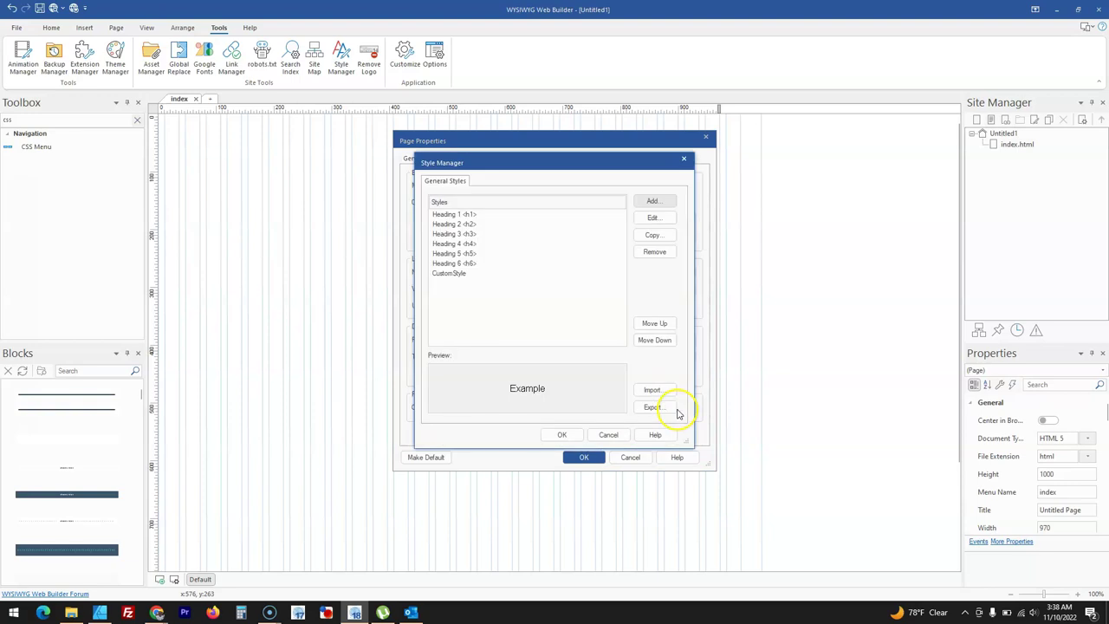
{"action": "left_click", "coordinate": [457, 274]}
{"action": "left_click", "coordinate": [652, 218]}
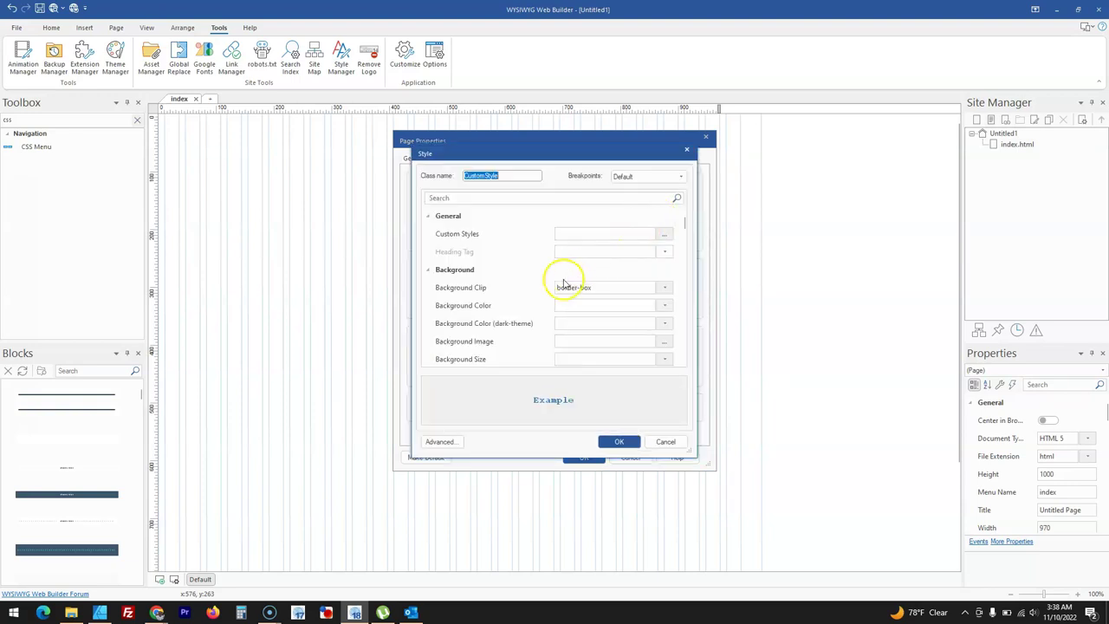
{"action": "scroll", "coordinate": [520, 305], "scroll_direction": "down", "scroll_amount": 1}
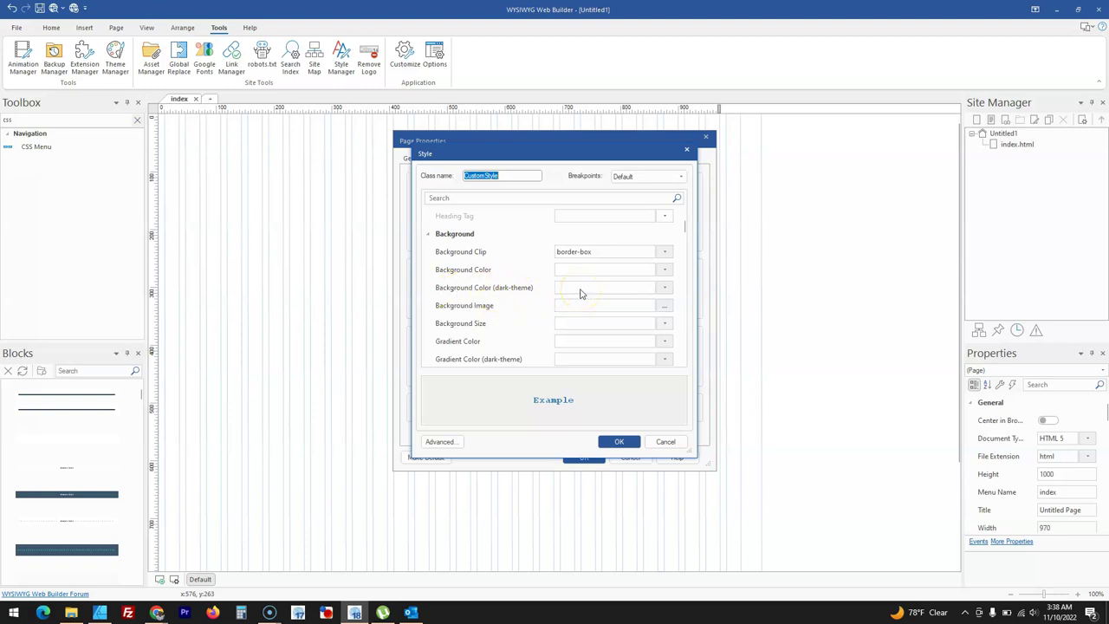
{"action": "left_click", "coordinate": [666, 442]}
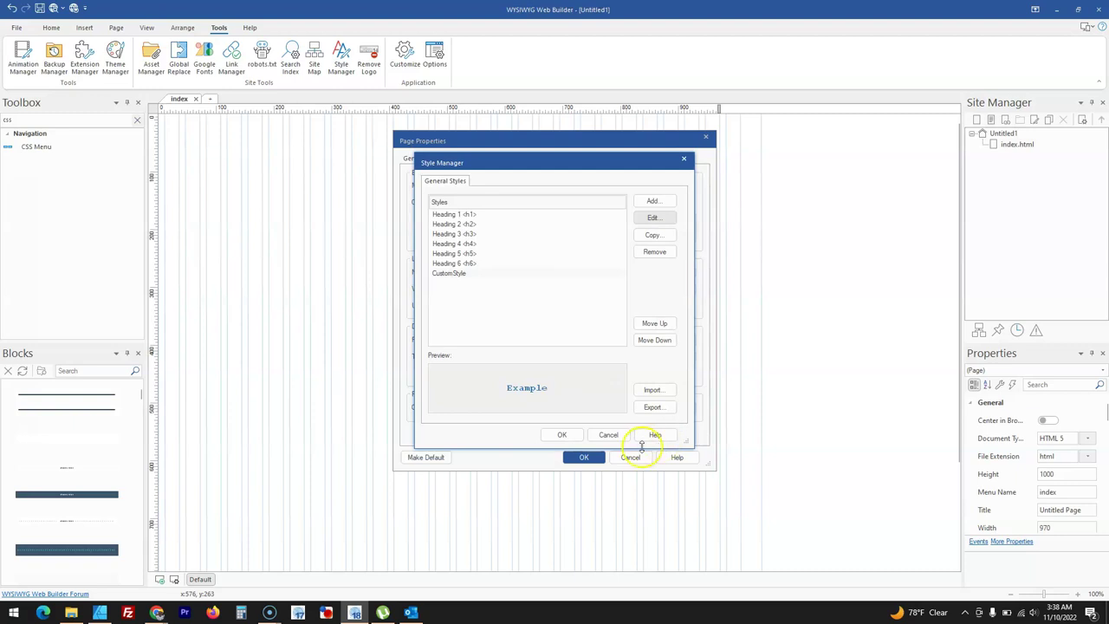
{"action": "left_click", "coordinate": [608, 439]}
{"action": "left_click", "coordinate": [630, 457]}
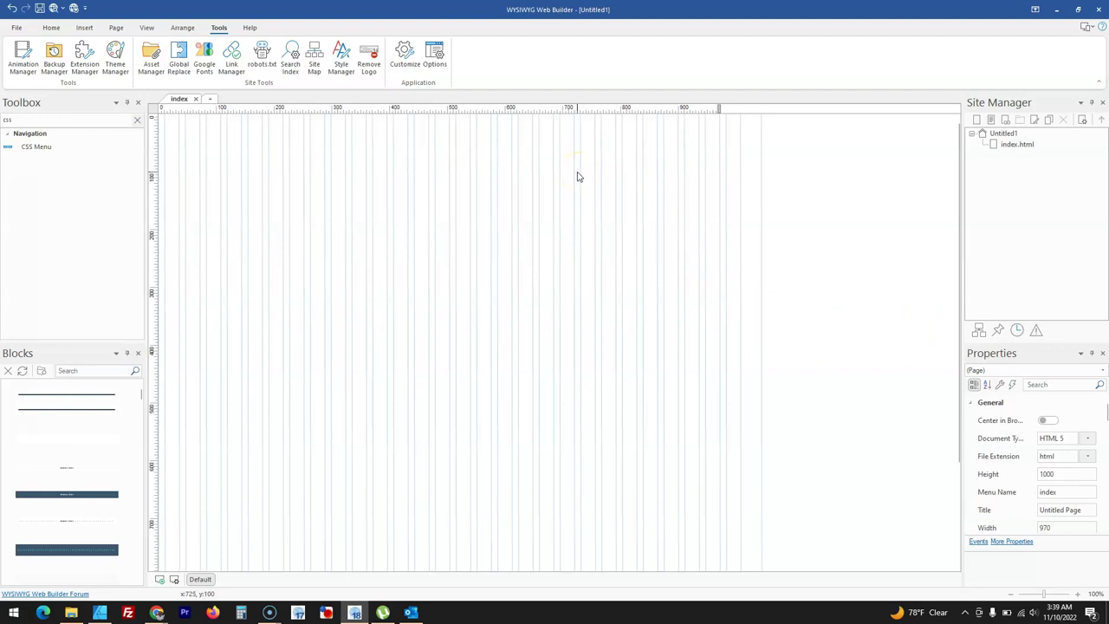
Turn on the dark color scheme simulation for the index page
{"action": "left_click", "coordinate": [116, 27]}
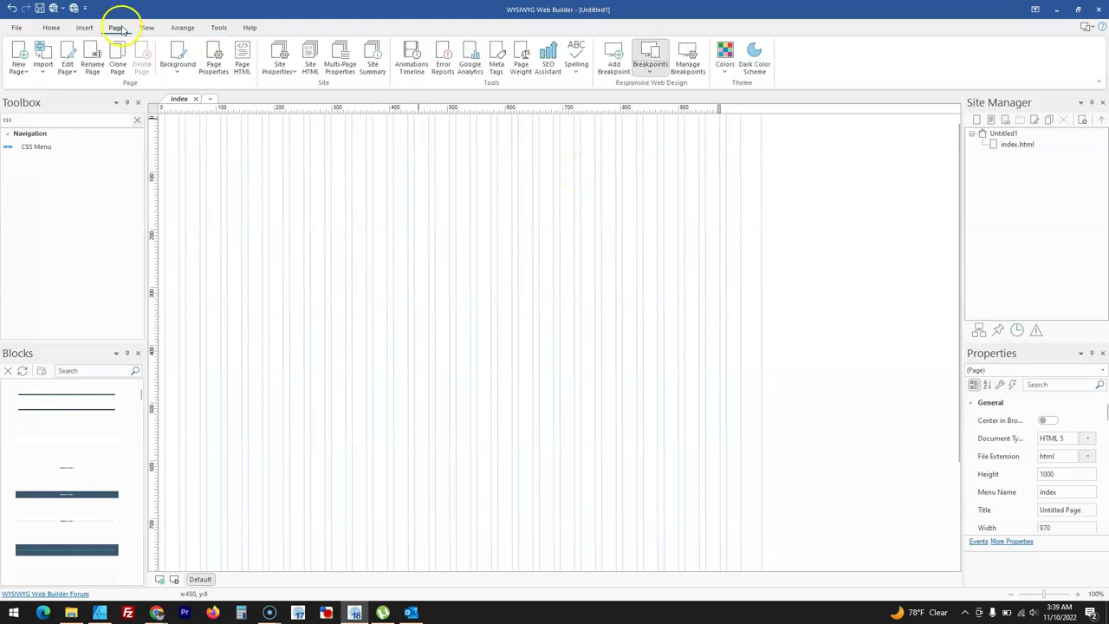
{"action": "left_click", "coordinate": [748, 71]}
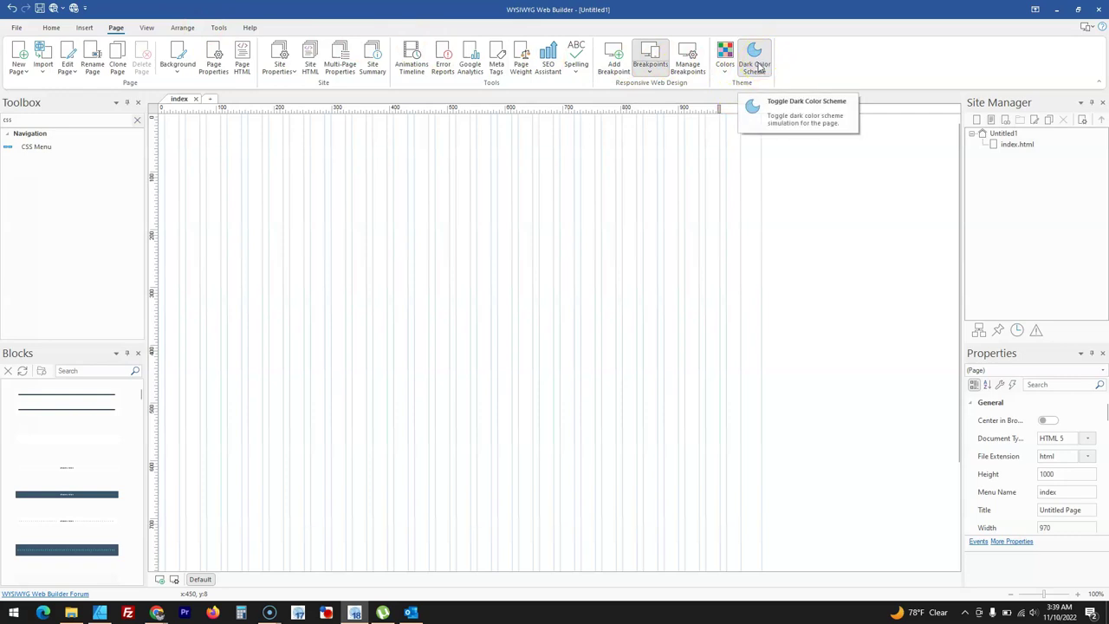
{"action": "left_click", "coordinate": [786, 113]}
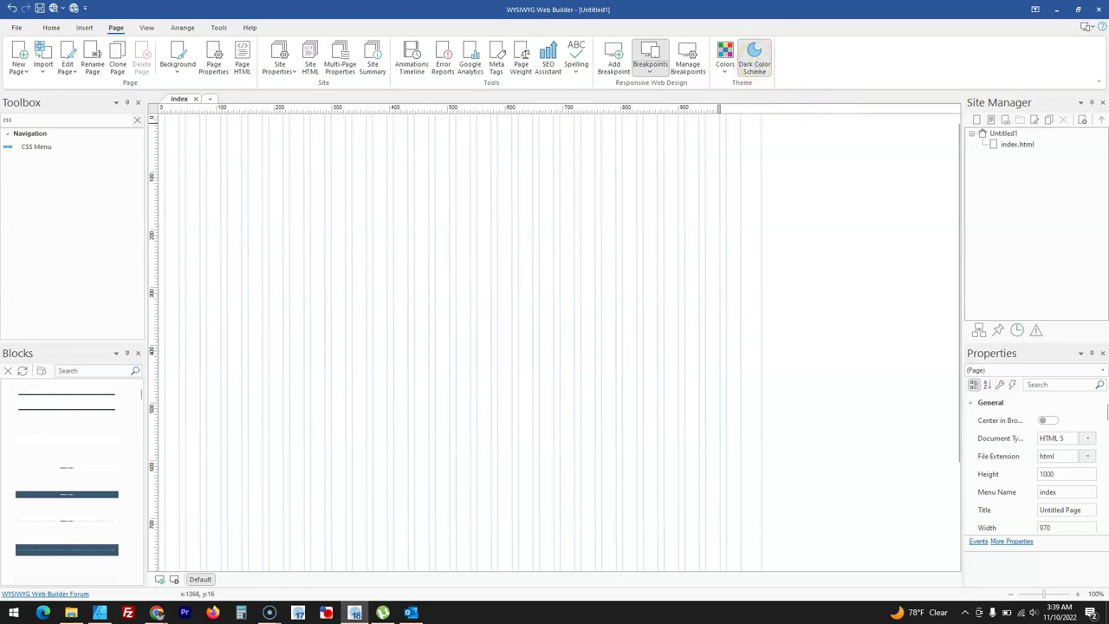
Examine the scrollbar track and thumb settings in the index page's properties
{"action": "left_click", "coordinate": [327, 170]}
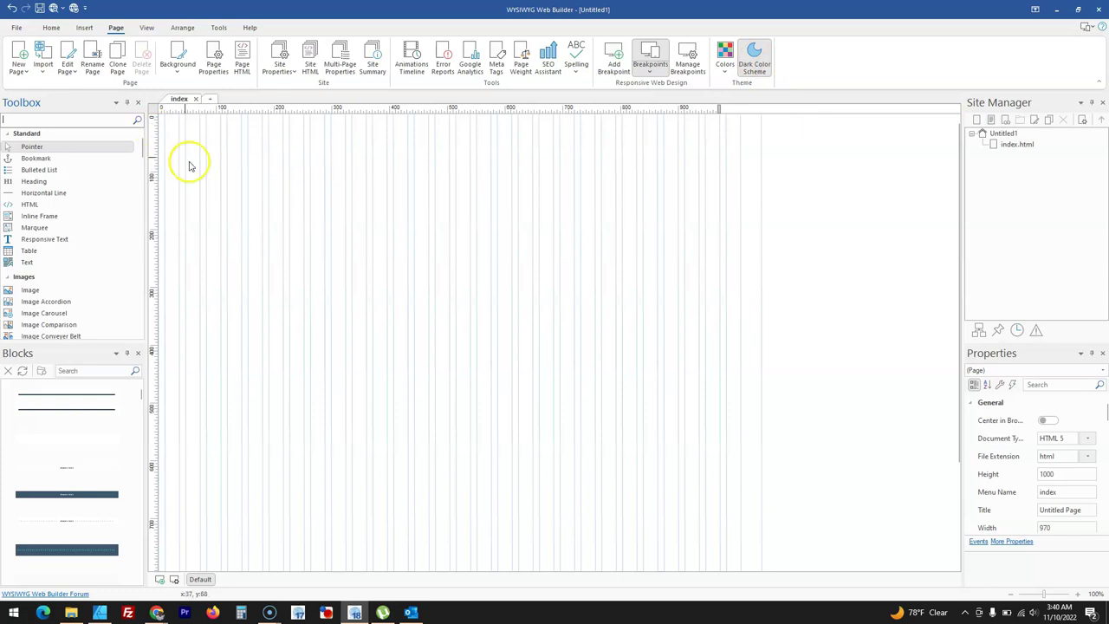
{"action": "right_click", "coordinate": [360, 229]}
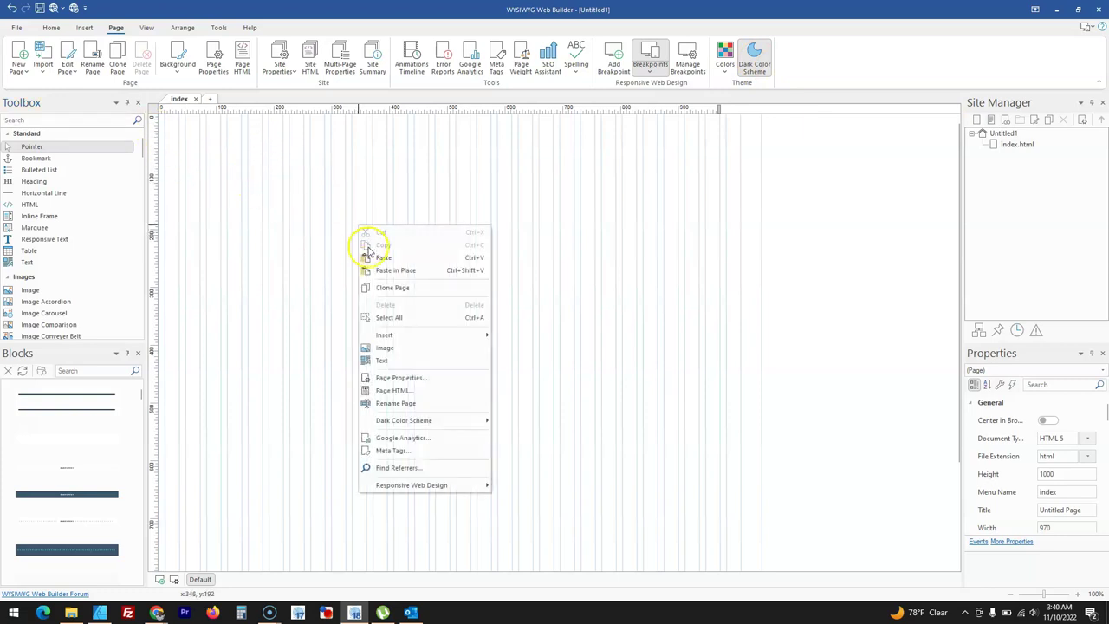
{"action": "left_click", "coordinate": [408, 376]}
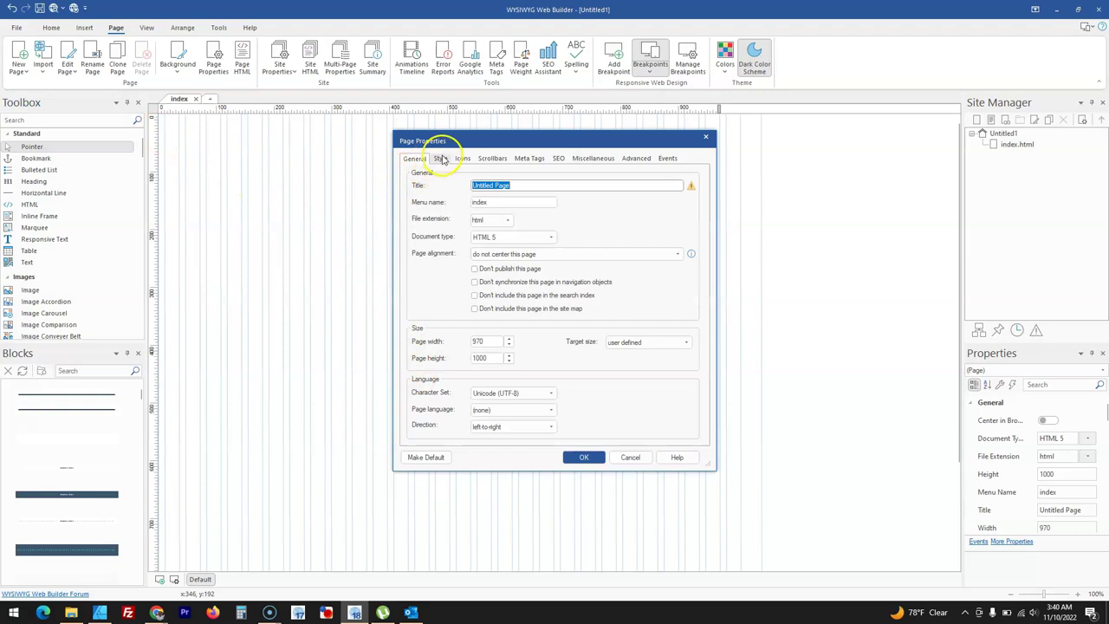
{"action": "left_click", "coordinate": [491, 158]}
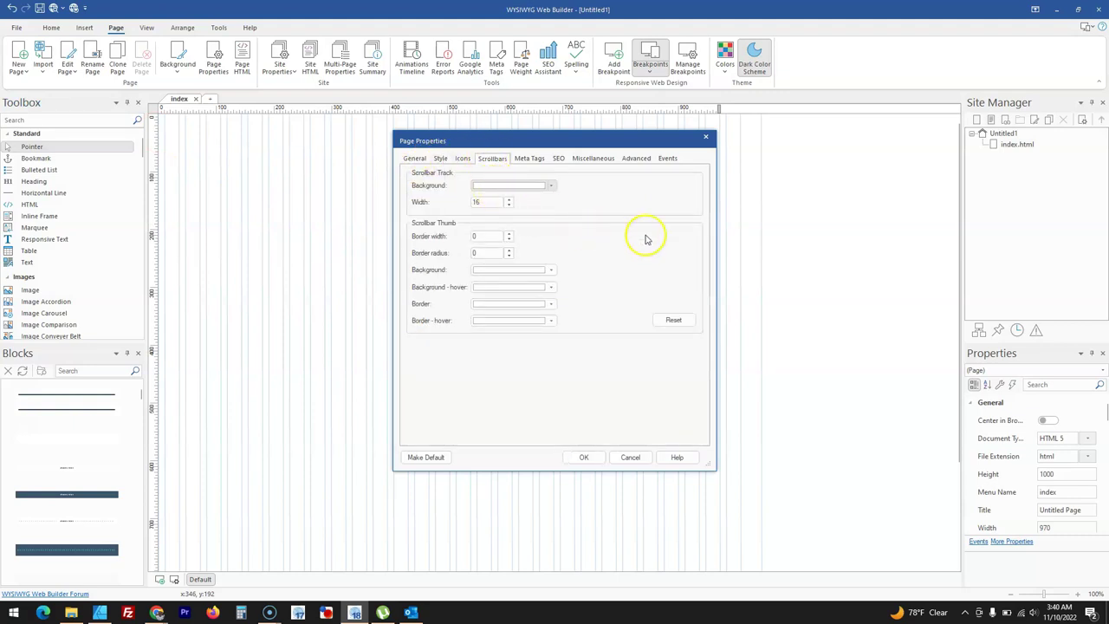
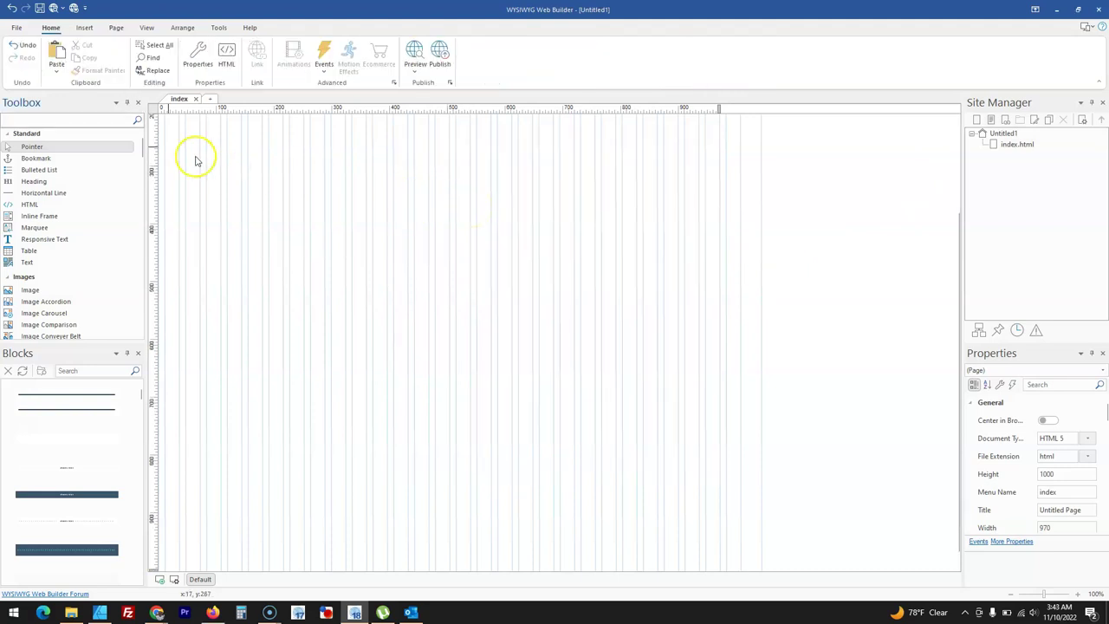
Find the Heading object in the toolbox and place one about 288 by 66 px in the middle of the page
{"action": "type", "text": "head"}
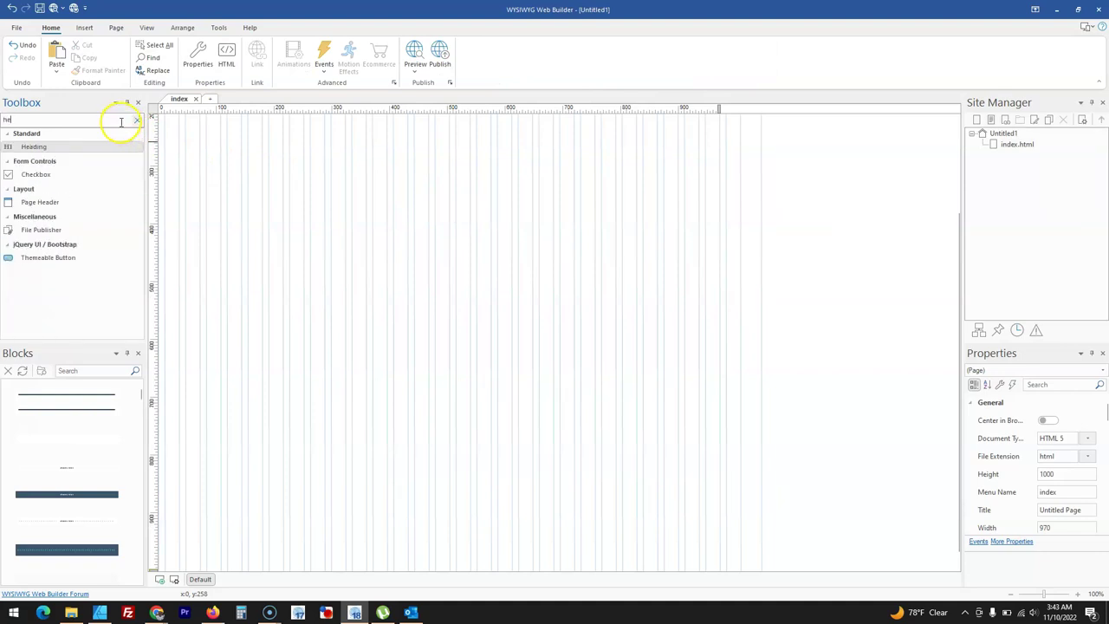
{"action": "left_click", "coordinate": [100, 153]}
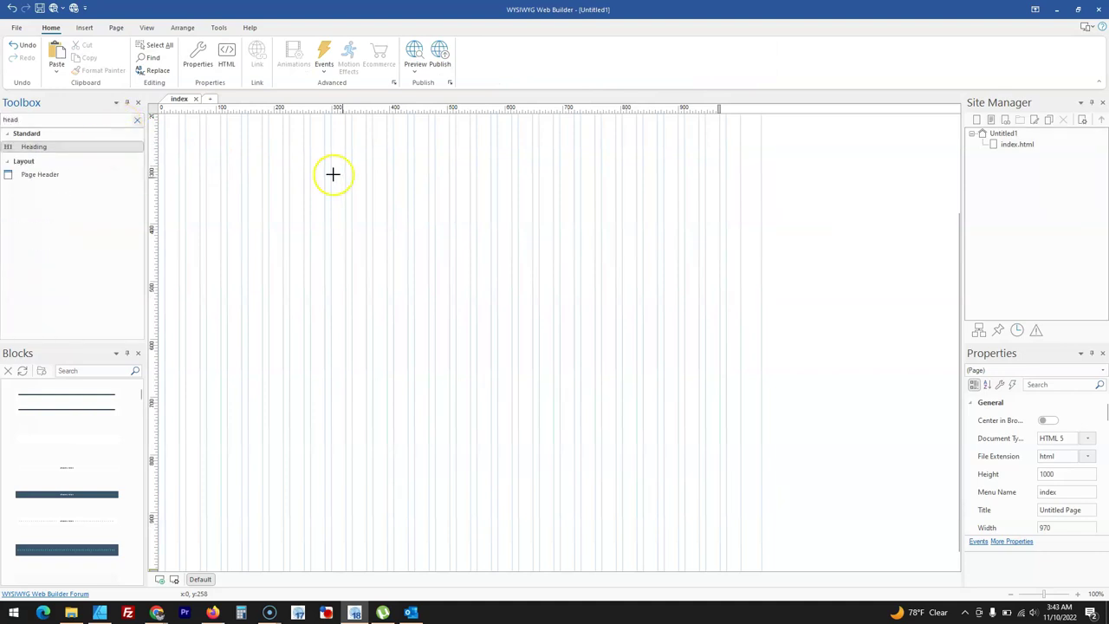
{"action": "left_click_drag", "start_coordinate": [362, 197], "coordinate": [526, 234]}
{"action": "left_click_drag", "start_coordinate": [462, 208], "coordinate": [422, 199]}
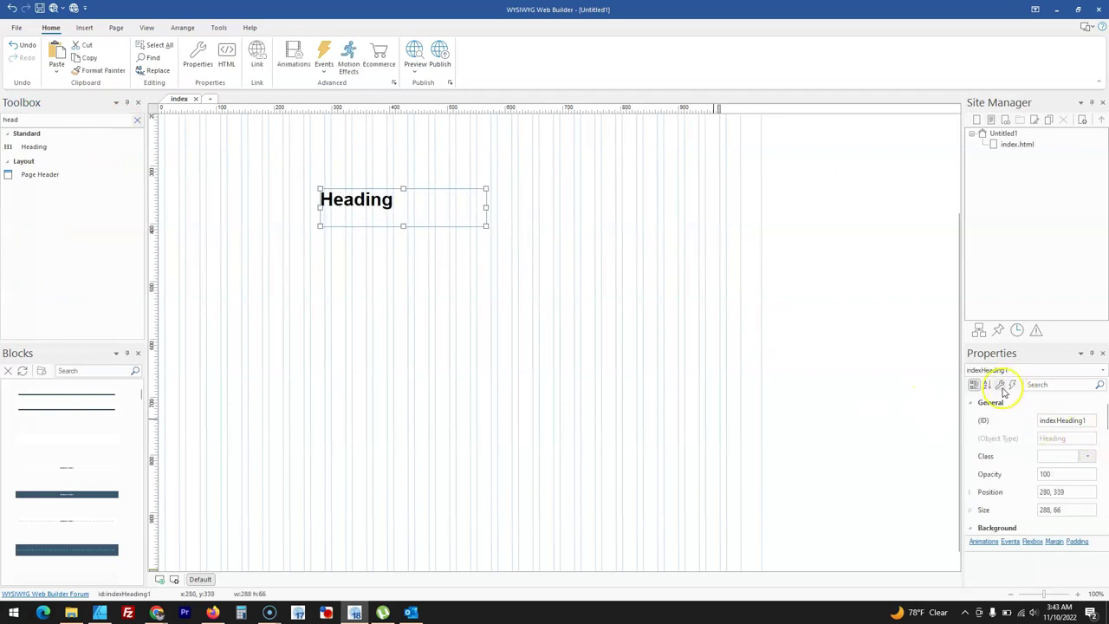
Set the heading's letter spacing to 20
{"action": "scroll", "coordinate": [1015, 433], "scroll_direction": "down", "scroll_amount": 5}
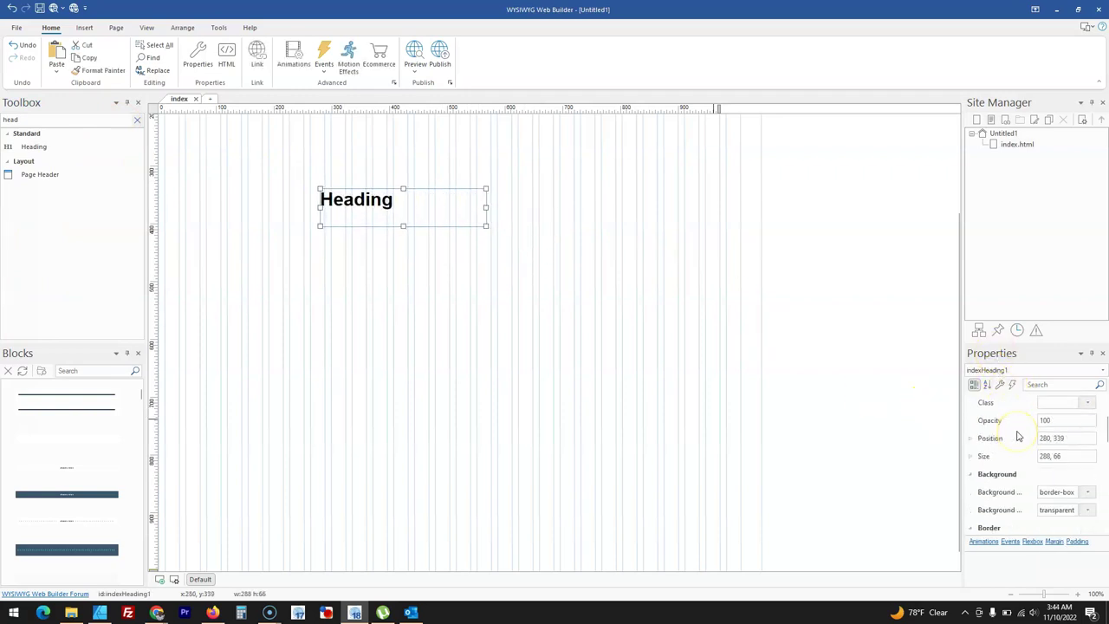
{"action": "scroll", "coordinate": [1020, 437], "scroll_direction": "down", "scroll_amount": 3}
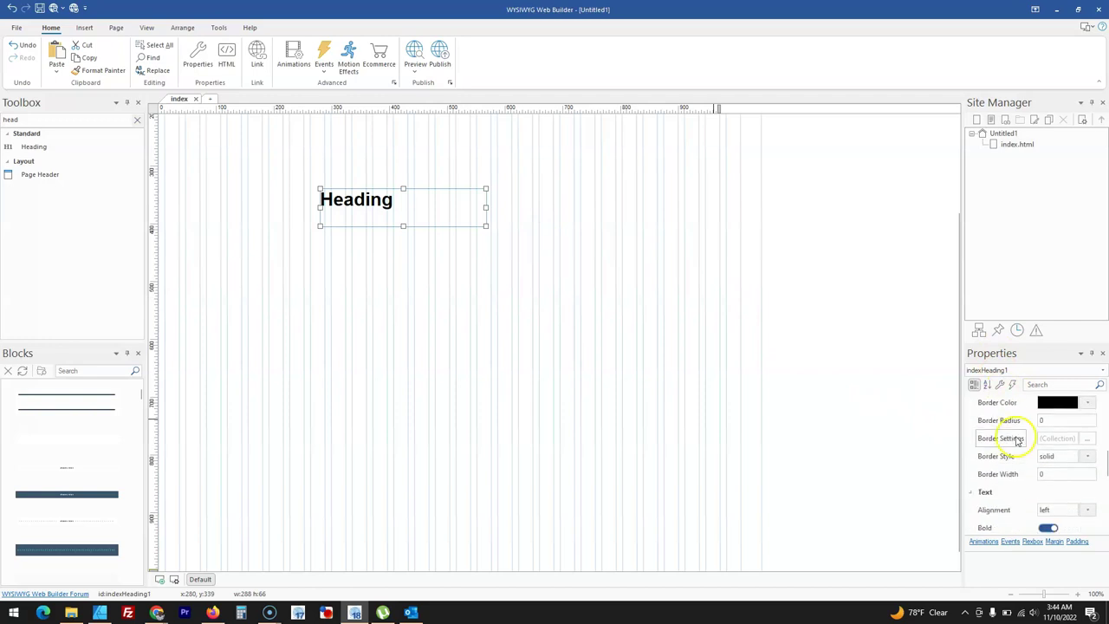
{"action": "scroll", "coordinate": [1015, 457], "scroll_direction": "down", "scroll_amount": 3}
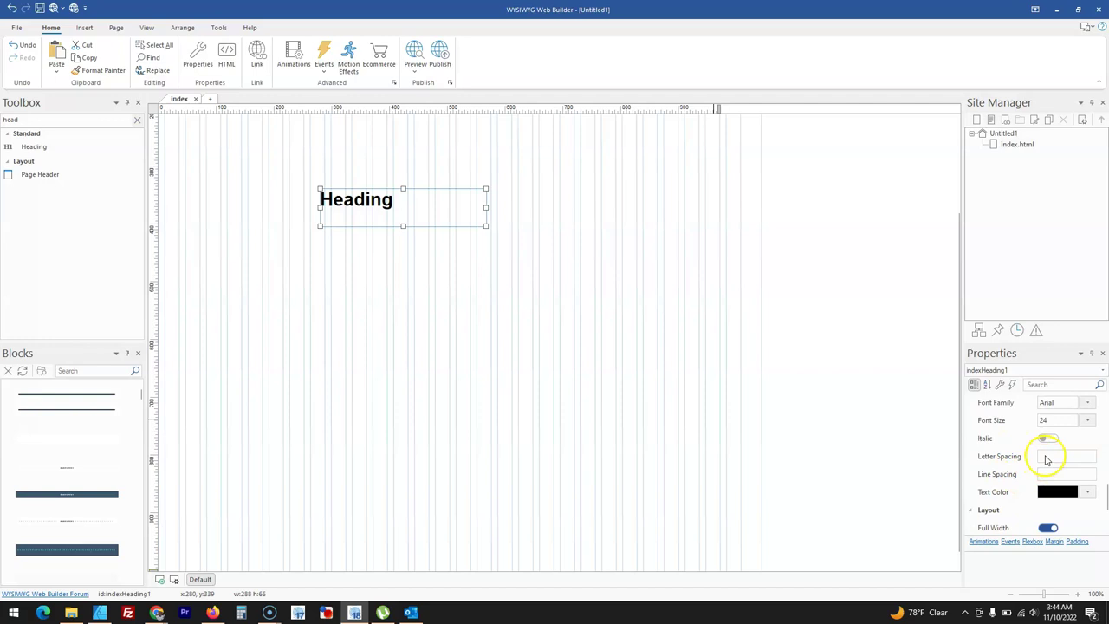
{"action": "left_click", "coordinate": [1046, 457]}
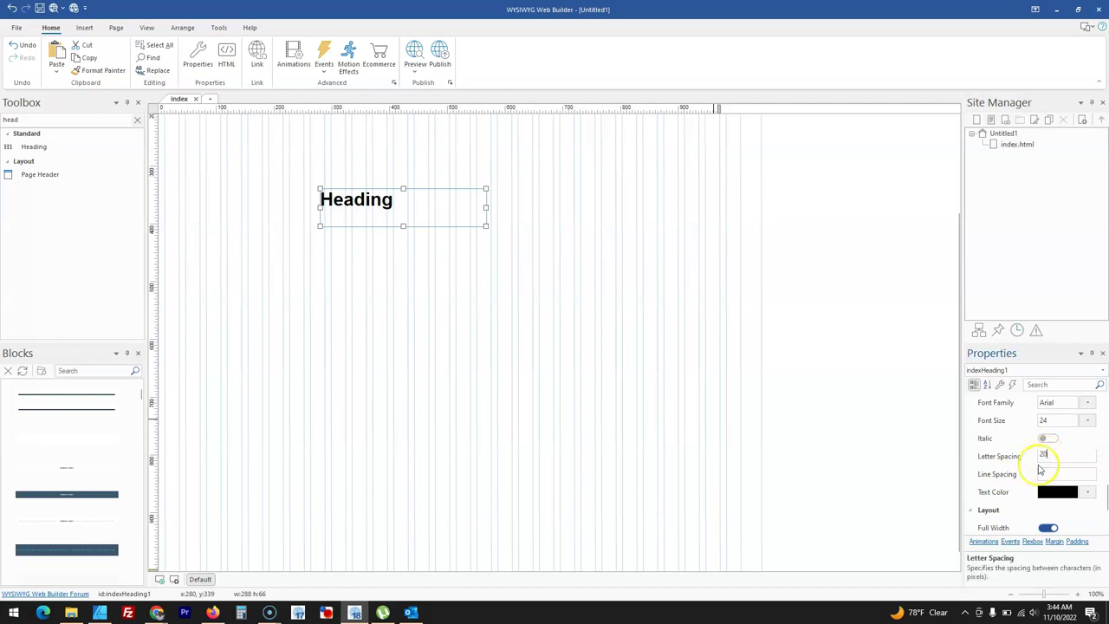
{"action": "left_click", "coordinate": [746, 395]}
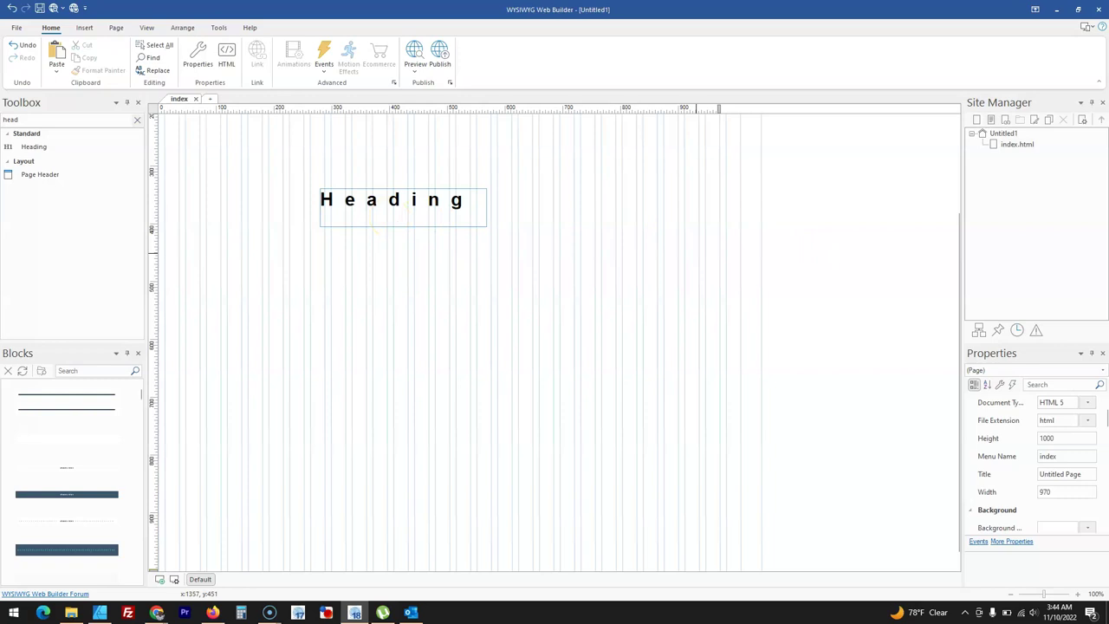
{"action": "scroll", "coordinate": [876, 234], "scroll_direction": "down", "scroll_amount": 1}
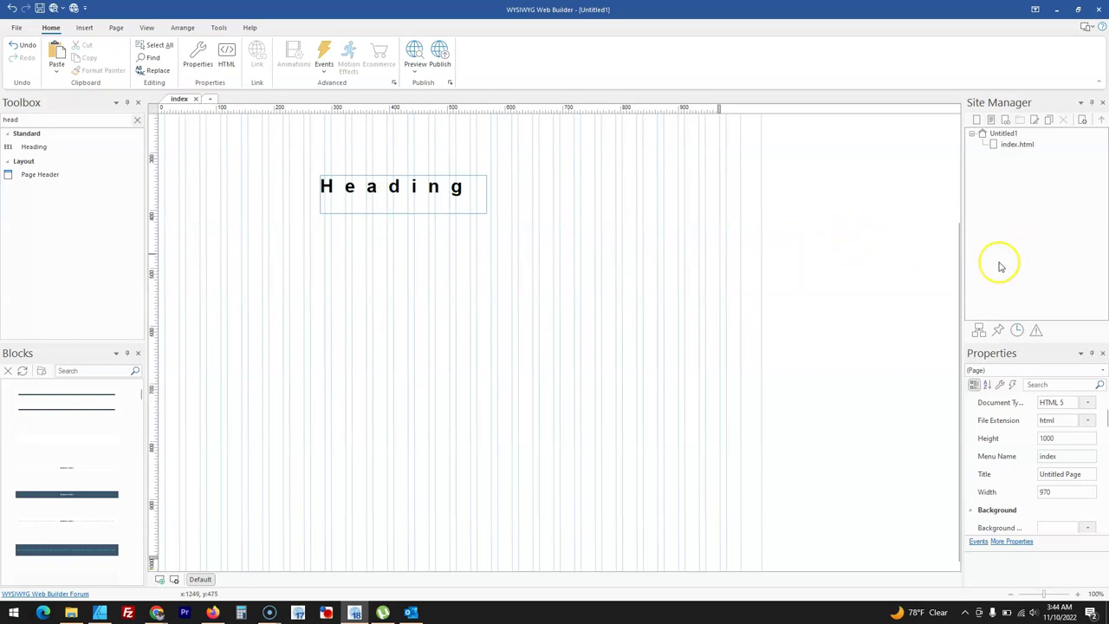
{"action": "left_click", "coordinate": [455, 197]}
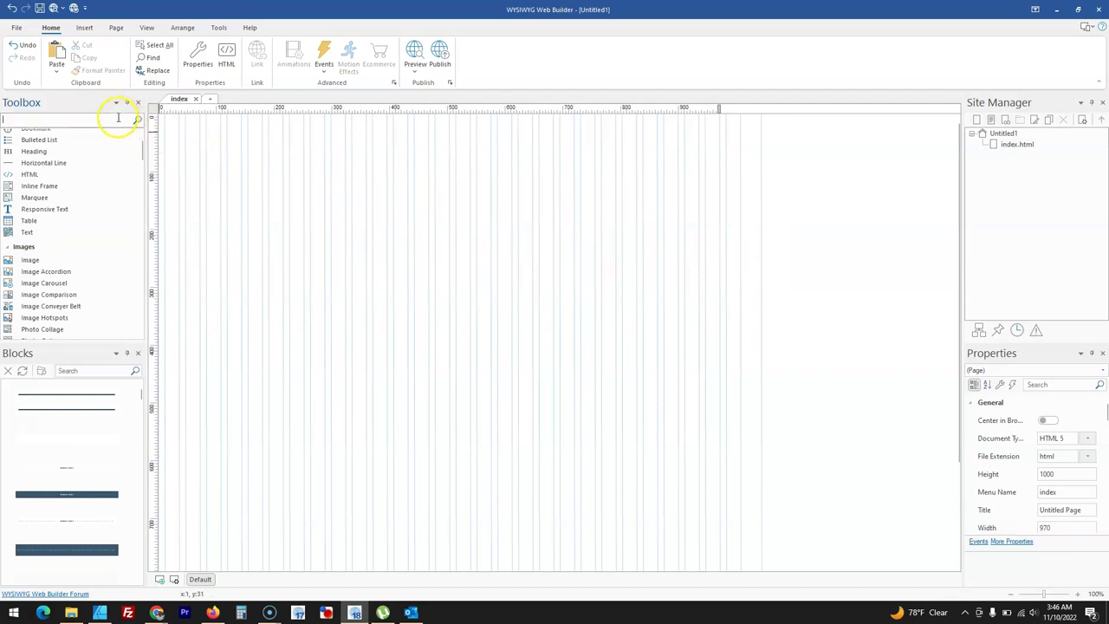
Find the Section object in the toolbox and draw one about 386 by 163 px near the middle of the page
{"action": "type", "text": "sec"}
{"action": "left_click", "coordinate": [102, 148]}
{"action": "left_click", "coordinate": [272, 180]}
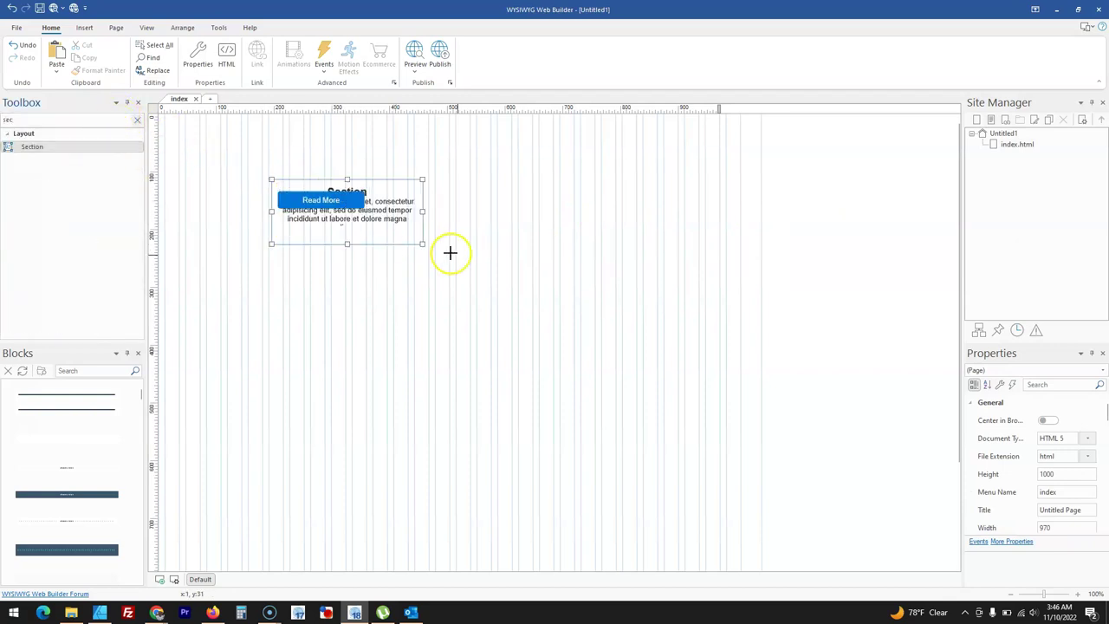
{"action": "left_click_drag", "start_coordinate": [449, 252], "coordinate": [513, 277]}
Move the section's Read More button below its paragraph text and nudge its title slightly down
{"action": "left_click_drag", "start_coordinate": [396, 224], "coordinate": [501, 288]}
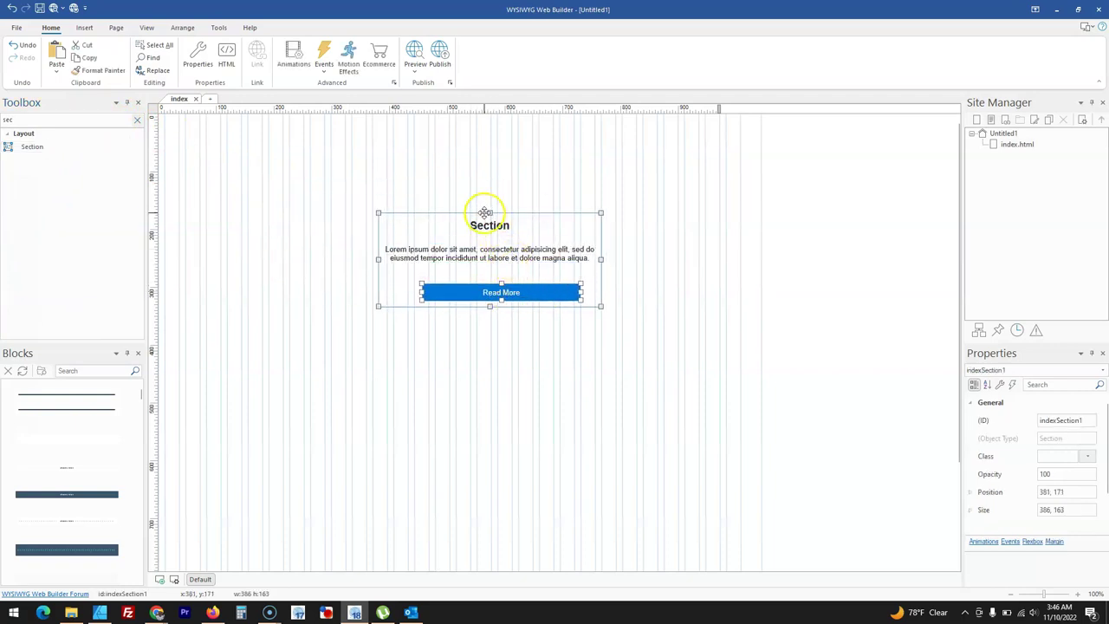
{"action": "left_click_drag", "start_coordinate": [484, 223], "coordinate": [497, 247]}
{"action": "left_click", "coordinate": [495, 247]}
Find the Layout Grid object in the toolbox and add one at the top of the index page
{"action": "left_click", "coordinate": [138, 121]}
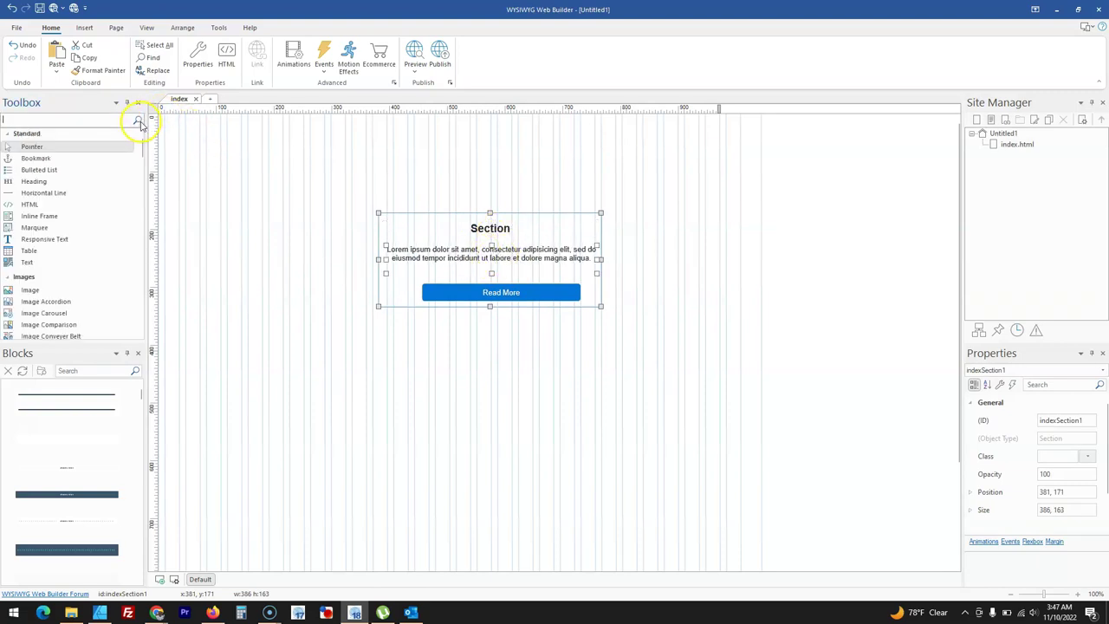
{"action": "type", "text": "l"}
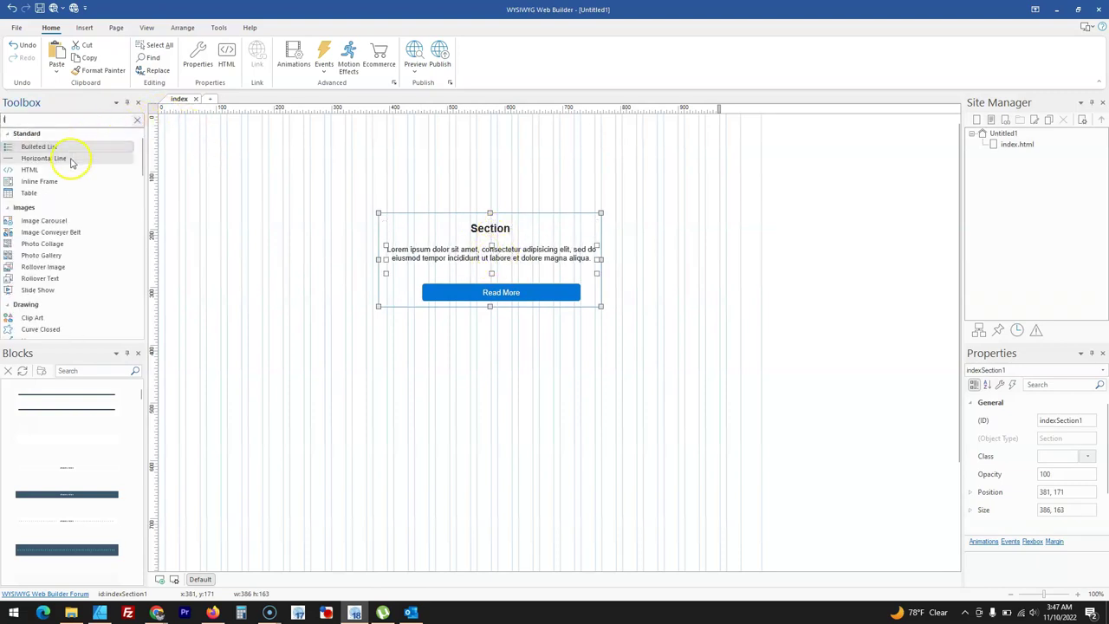
{"action": "type", "text": "ay"}
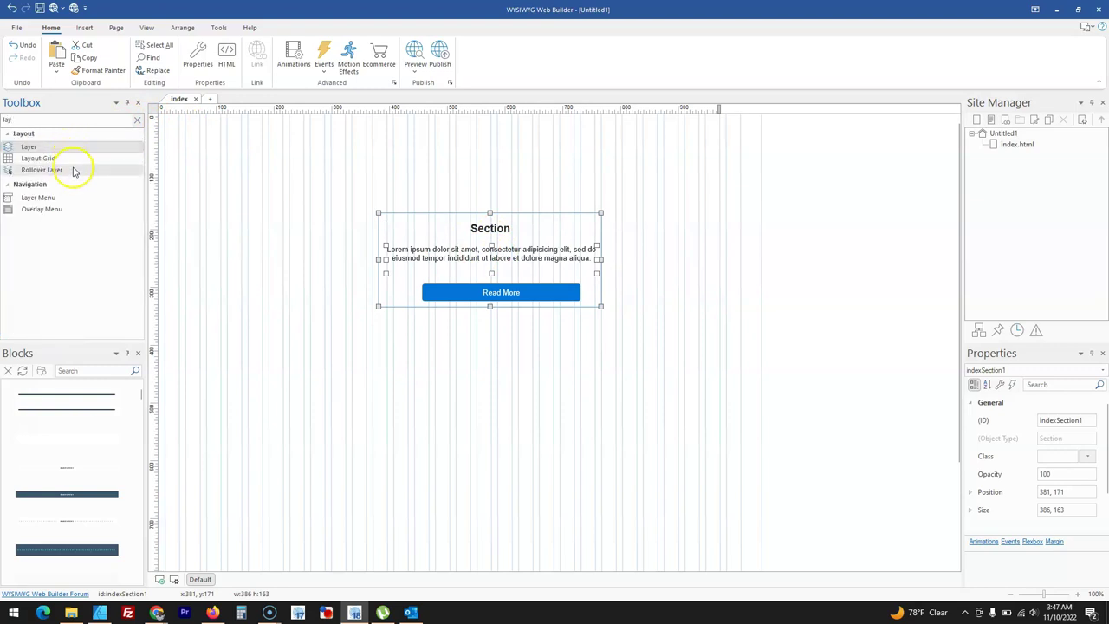
{"action": "left_click_drag", "start_coordinate": [81, 160], "coordinate": [260, 166]}
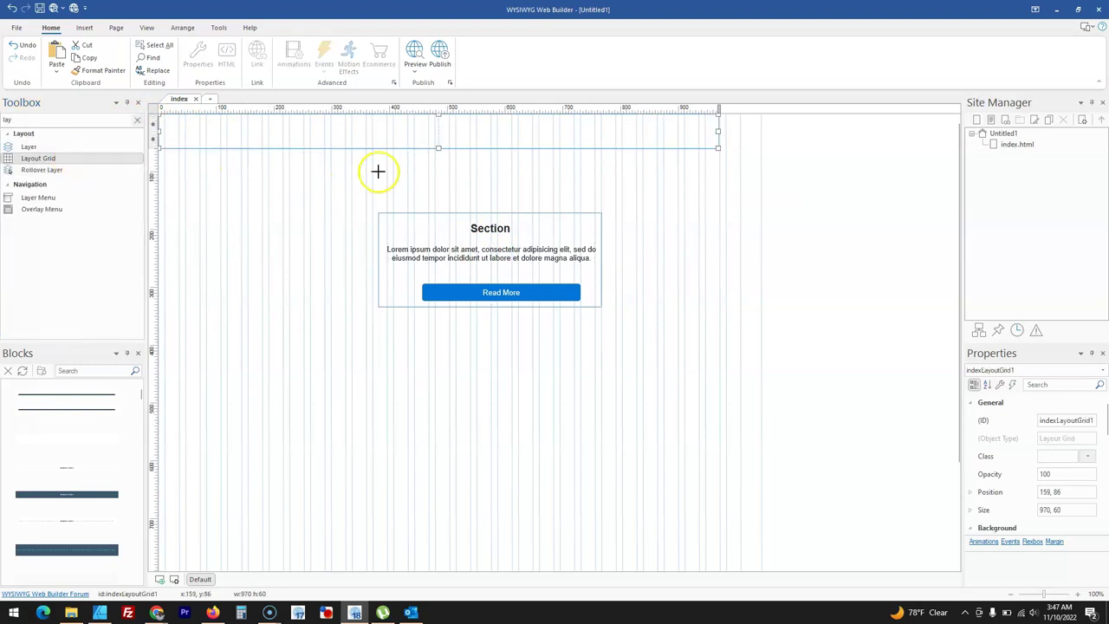
Move the section into the layout grid's right column and shift its Read More button up under the paragraph
{"action": "left_click_drag", "start_coordinate": [551, 224], "coordinate": [601, 124]}
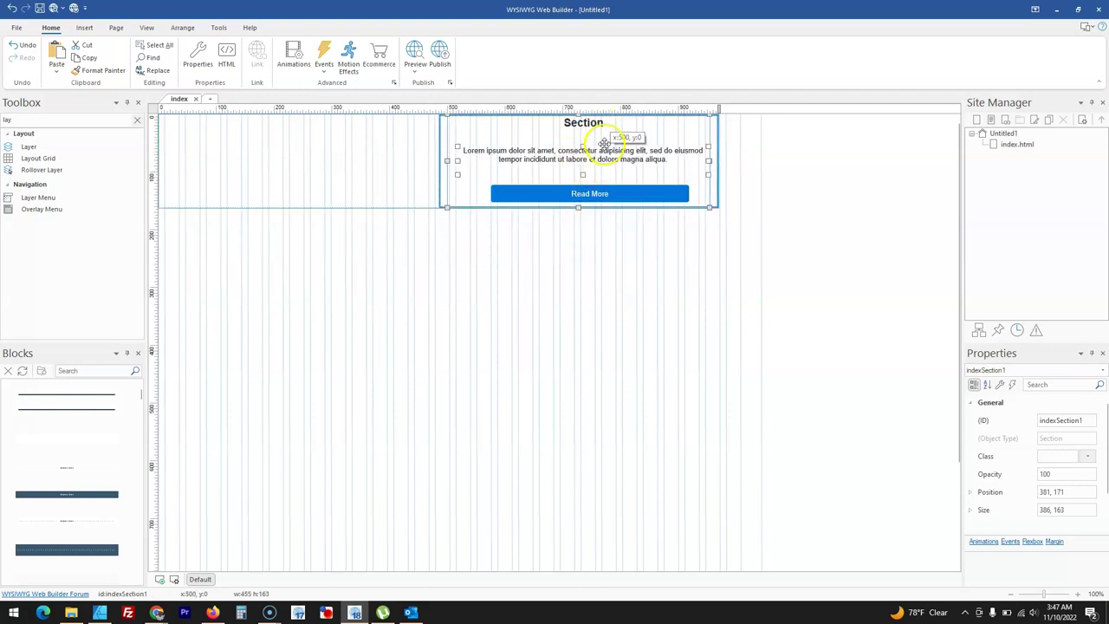
{"action": "left_click", "coordinate": [584, 172]}
{"action": "mouse_move", "coordinate": [575, 193]}
{"action": "left_mouse_down"}
{"action": "mouse_move", "coordinate": [577, 168]}
{"action": "mouse_move", "coordinate": [565, 177]}
{"action": "left_mouse_up"}
Examine the item types that can be added in the section's properties, and cancel without changes
{"action": "left_click", "coordinate": [729, 217]}
{"action": "left_click", "coordinate": [693, 203]}
{"action": "double_click", "coordinate": [694, 203]}
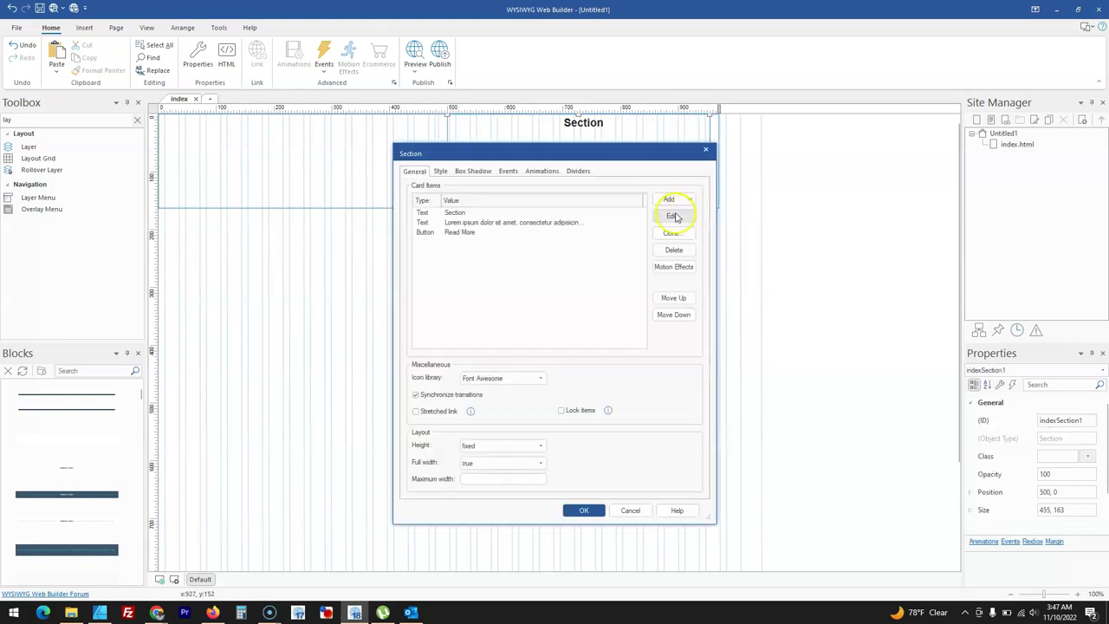
{"action": "left_click", "coordinate": [670, 200]}
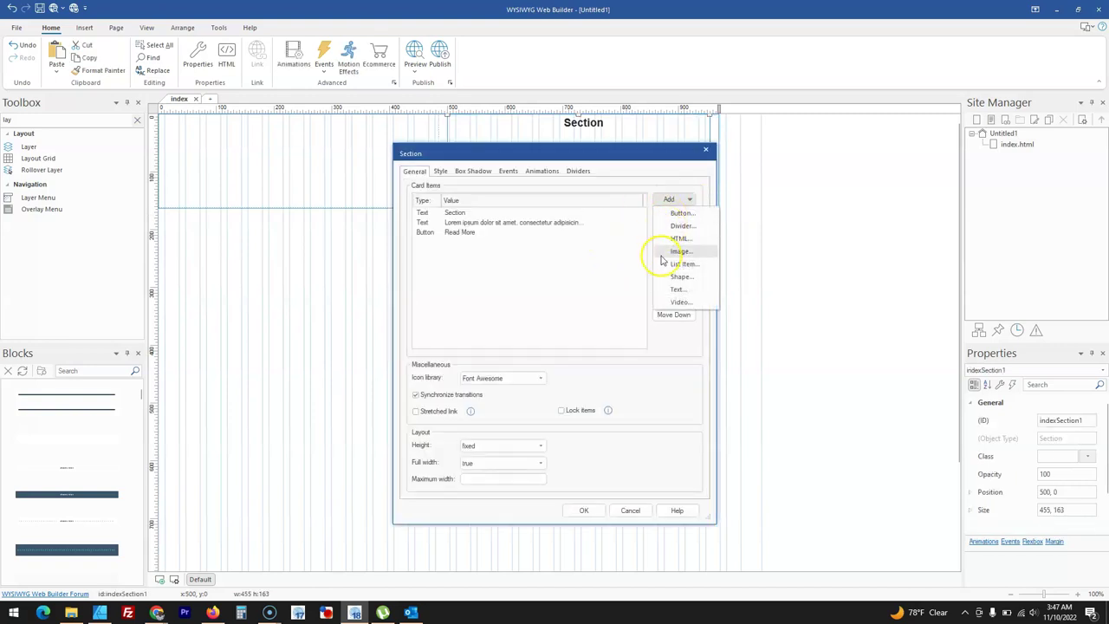
{"action": "left_click", "coordinate": [630, 509]}
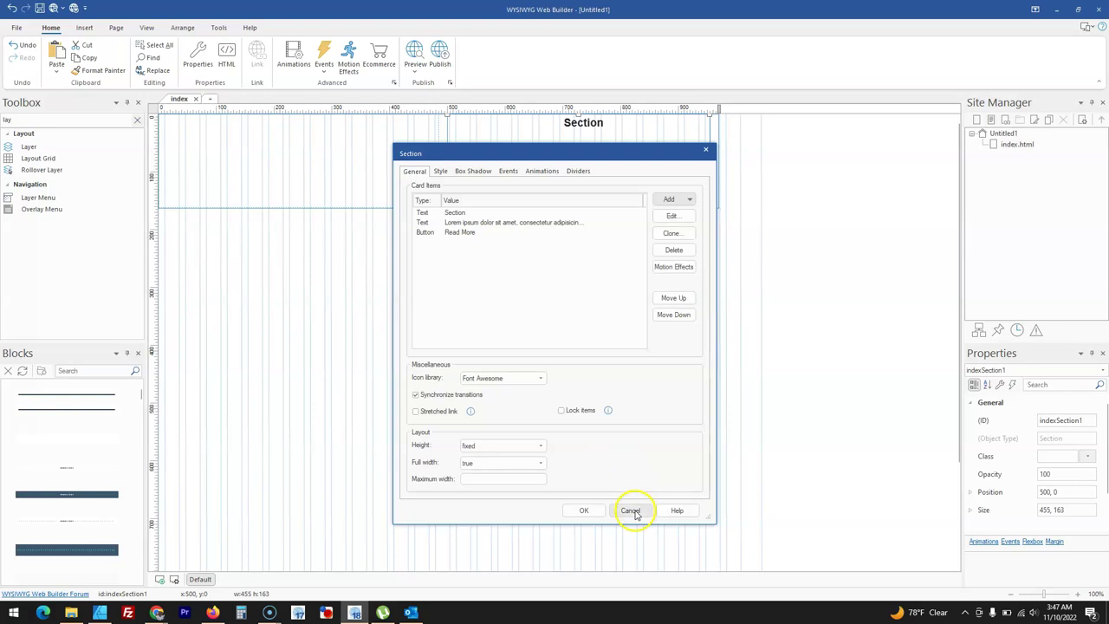
{"action": "left_click", "coordinate": [631, 510]}
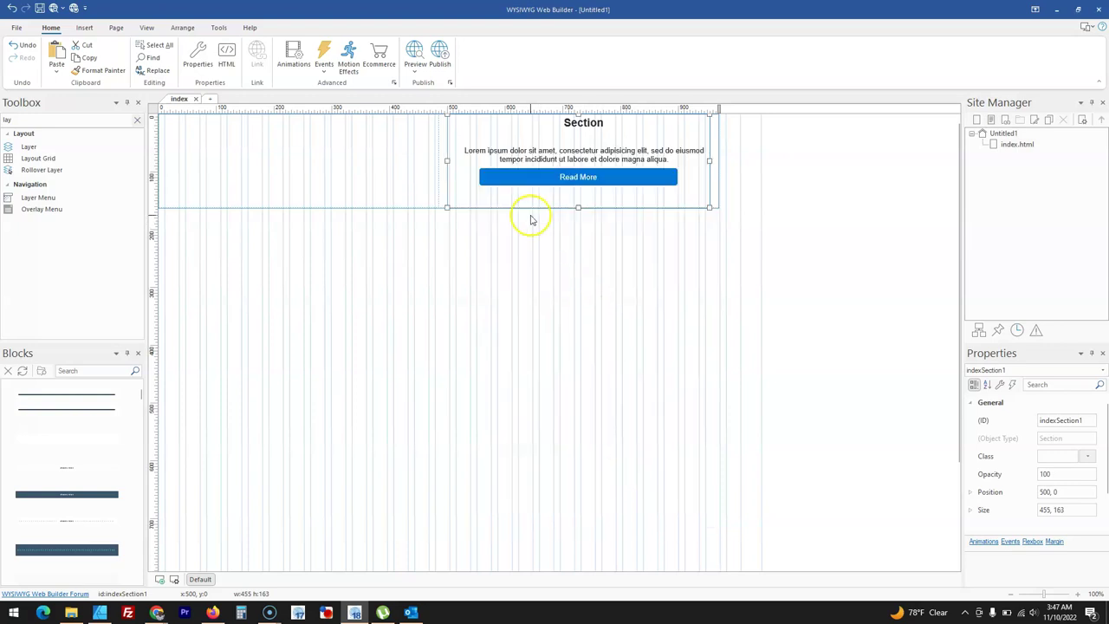
Move the section's Read More button slightly down and to the right
{"action": "mouse_move", "coordinate": [528, 179]}
{"action": "left_mouse_down"}
{"action": "mouse_move", "coordinate": [556, 182]}
{"action": "mouse_move", "coordinate": [559, 166]}
{"action": "mouse_move", "coordinate": [549, 184]}
{"action": "left_mouse_up"}
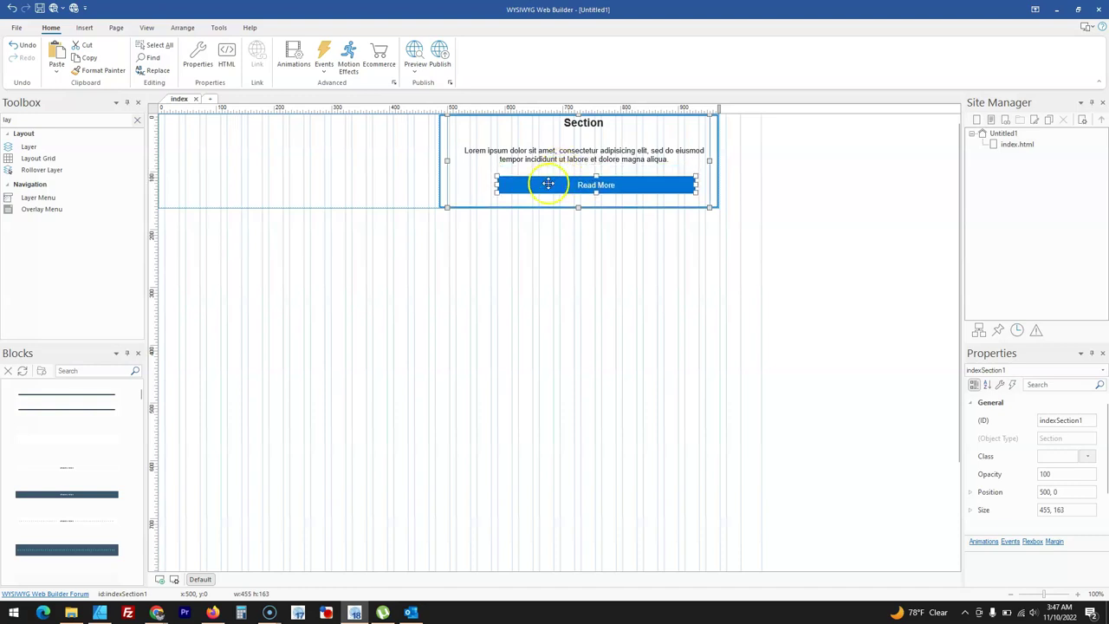
{"action": "left_click", "coordinate": [481, 179]}
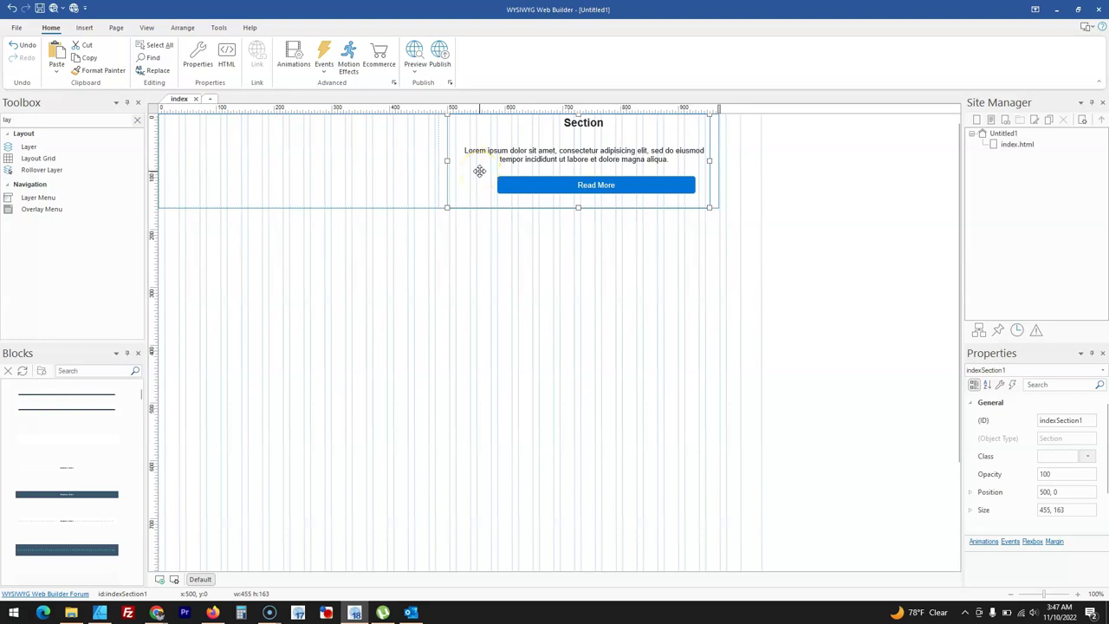
Delete the section and the layout grid from the page
{"action": "left_click", "coordinate": [547, 162]}
{"action": "key", "text": "Delete"}
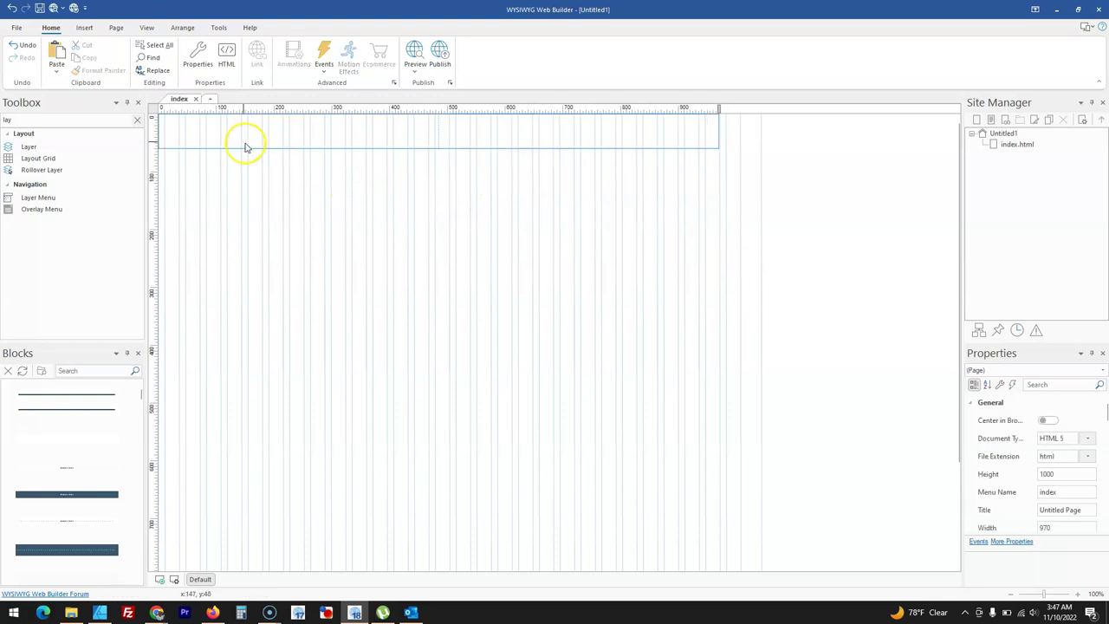
{"action": "left_click", "coordinate": [413, 131]}
{"action": "key", "text": "Delete"}
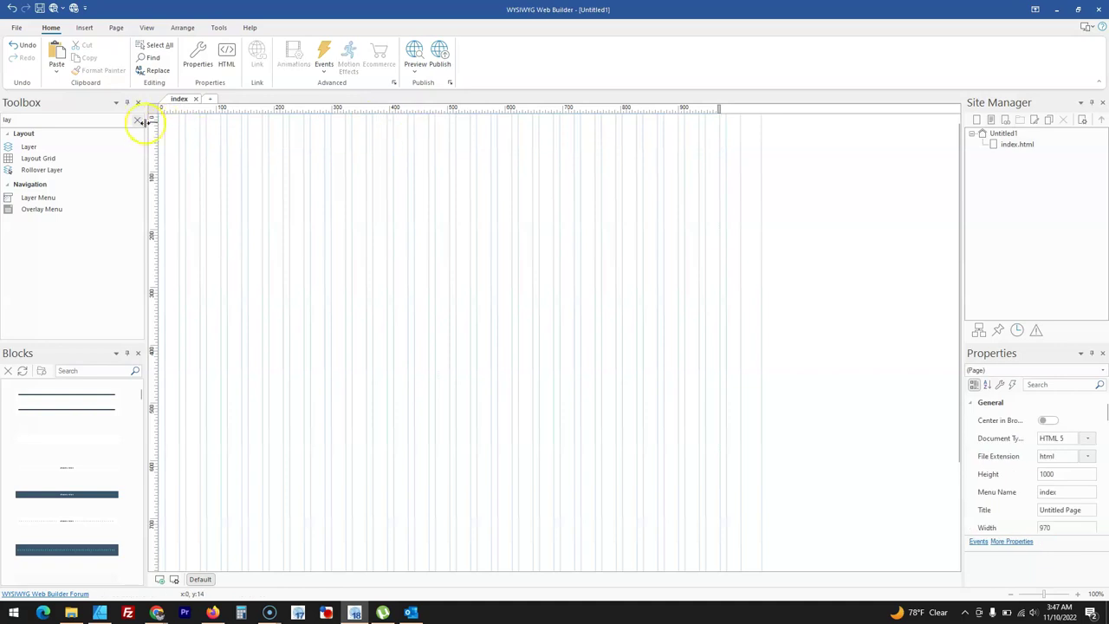
Find the Card object in the toolbox, add one about 294 by 280 px, and move it near the page's top centre
{"action": "left_click", "coordinate": [137, 119]}
{"action": "type", "text": "card"}
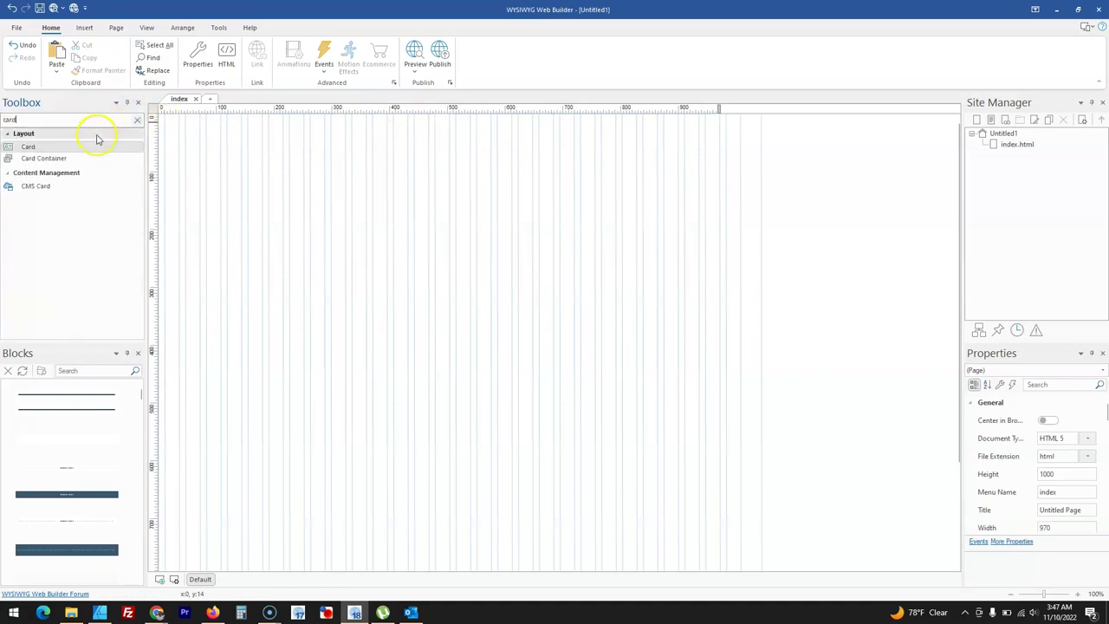
{"action": "left_click", "coordinate": [78, 147]}
{"action": "left_click", "coordinate": [551, 269]}
{"action": "left_click_drag", "start_coordinate": [557, 289], "coordinate": [524, 185]}
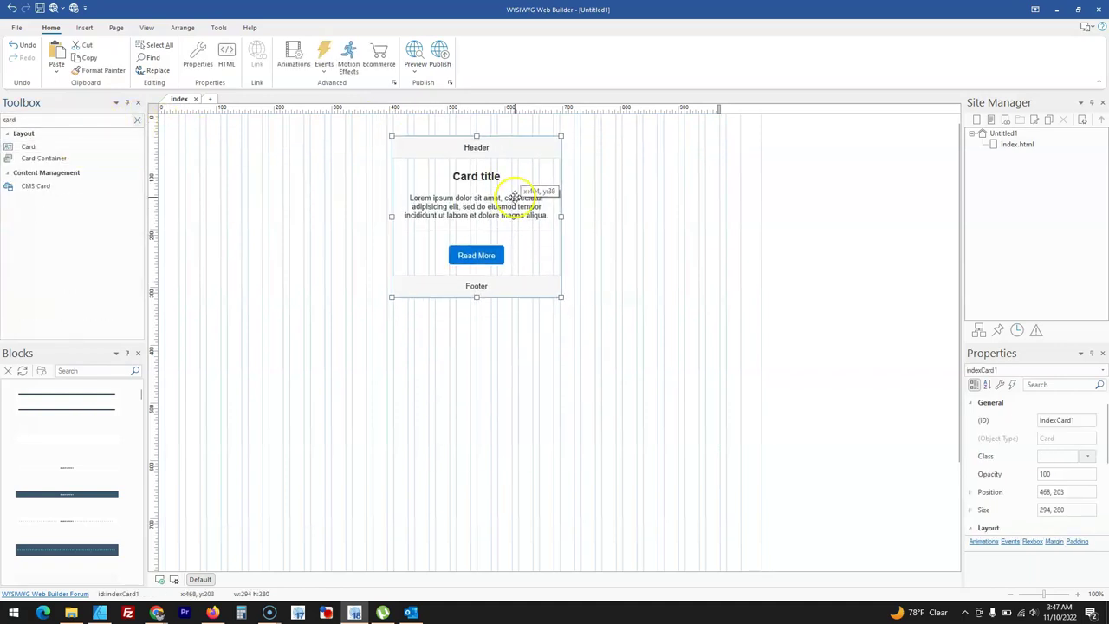
Examine the motion effects available for the card's header item, and cancel without changes
{"action": "double_click", "coordinate": [519, 185]}
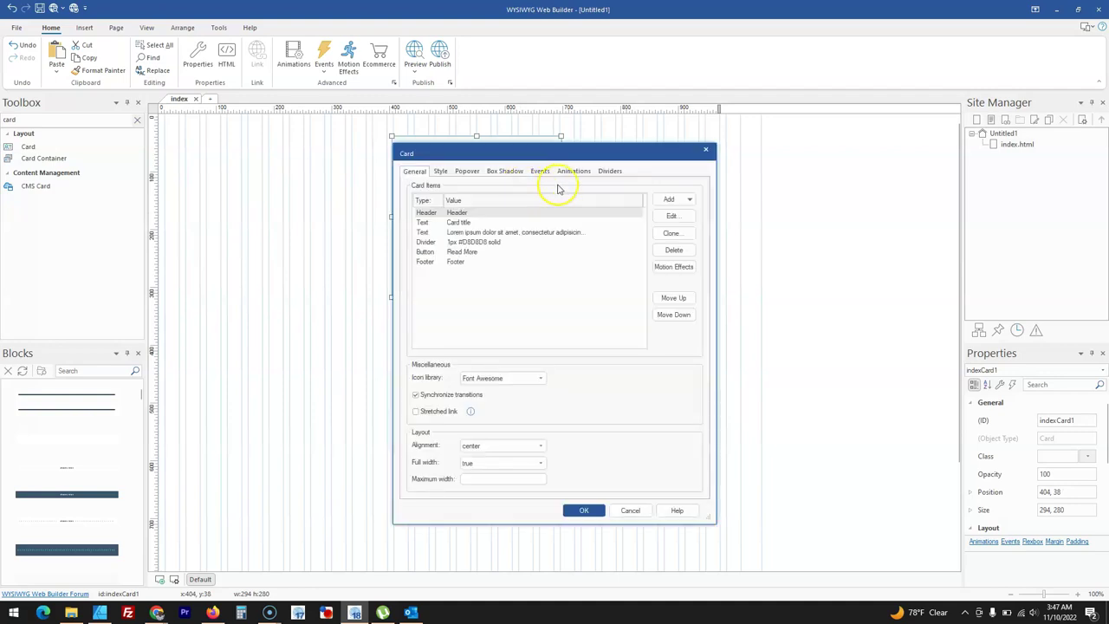
{"action": "left_click", "coordinate": [677, 276]}
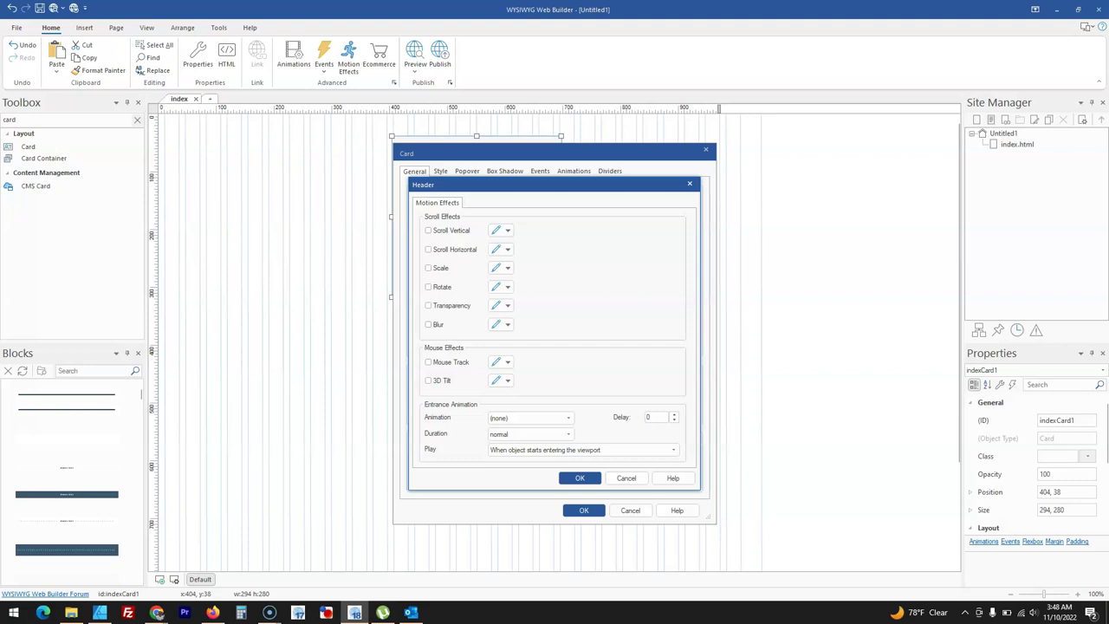
{"action": "left_click", "coordinate": [626, 478]}
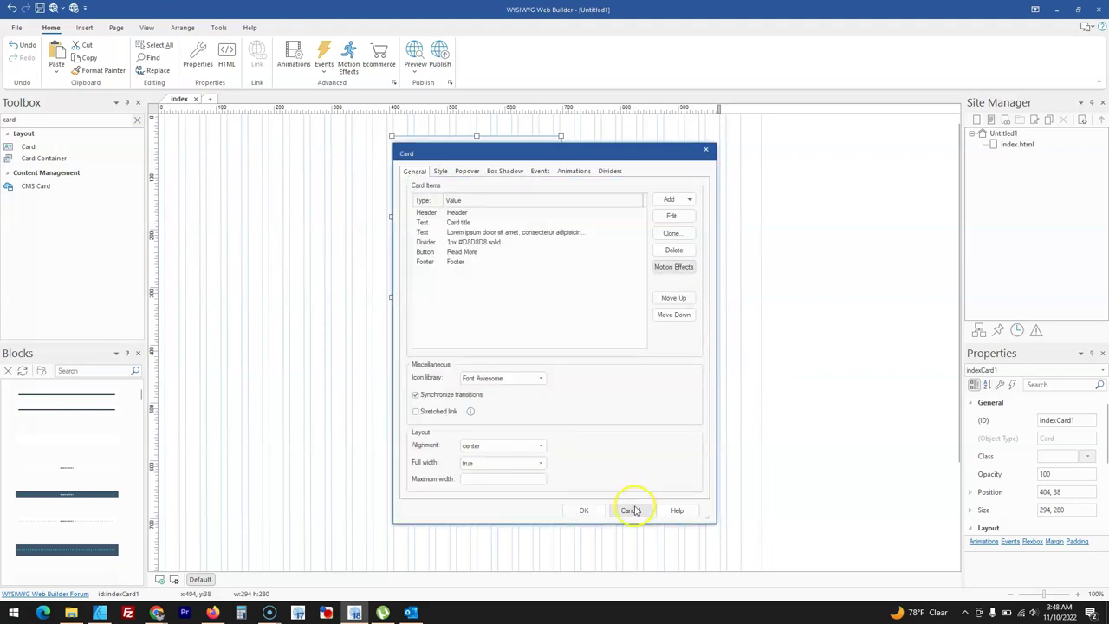
Close the card's settings without changes and delete the card from the page
{"action": "left_click", "coordinate": [630, 510]}
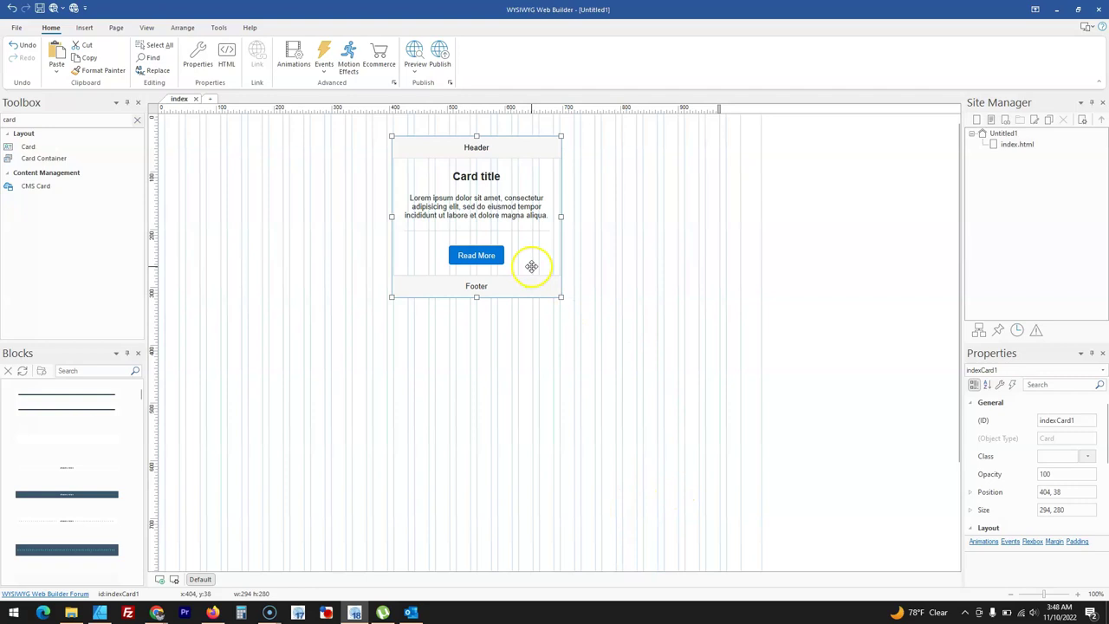
{"action": "key", "text": "Delete"}
Find the Image object in the toolbox and draw an image area about 354 by 153 px, cancelling the file selection
{"action": "left_click", "coordinate": [137, 121]}
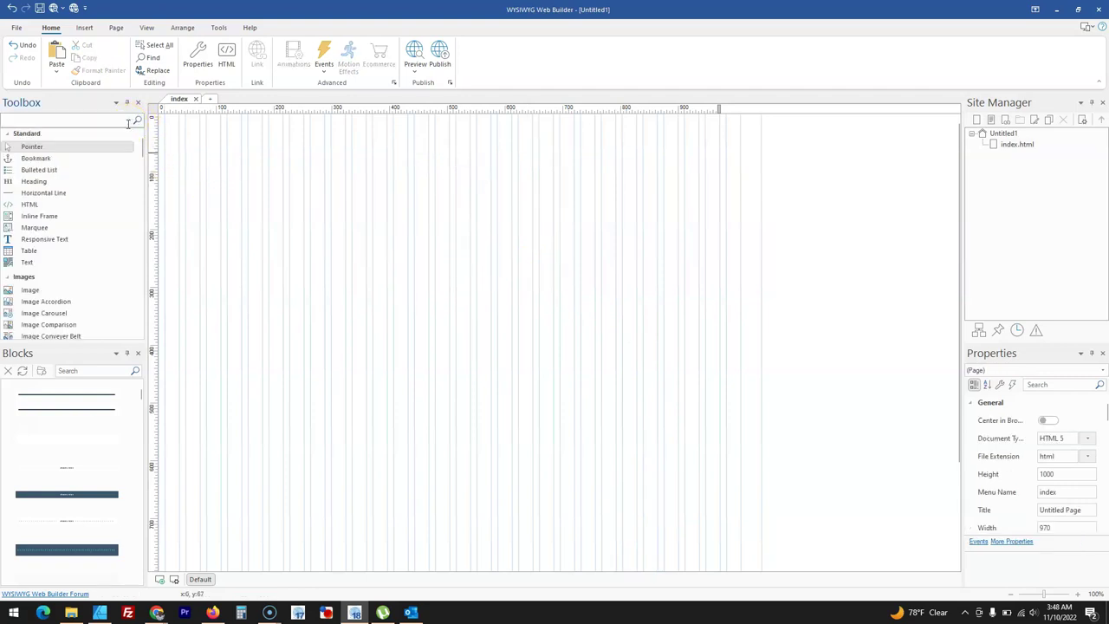
{"action": "type", "text": "imag"}
{"action": "left_click", "coordinate": [92, 148]}
{"action": "left_click_drag", "start_coordinate": [291, 176], "coordinate": [494, 263]}
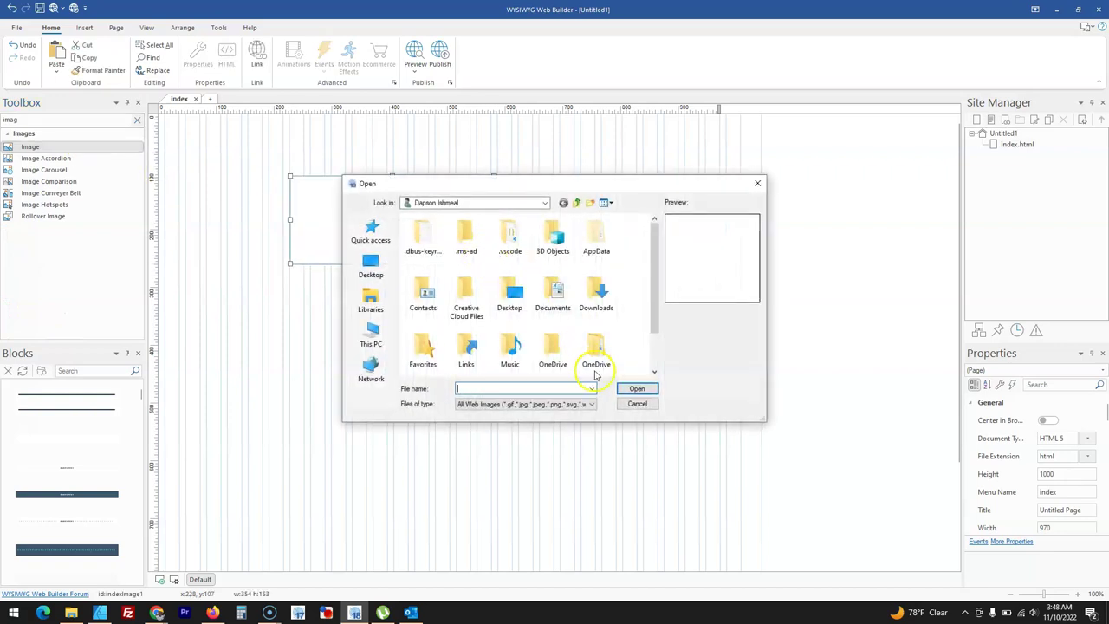
{"action": "left_click", "coordinate": [636, 403]}
Add the WhatsApp image from the Downloads folder to the middle of the page and delete it again
{"action": "left_click", "coordinate": [67, 147]}
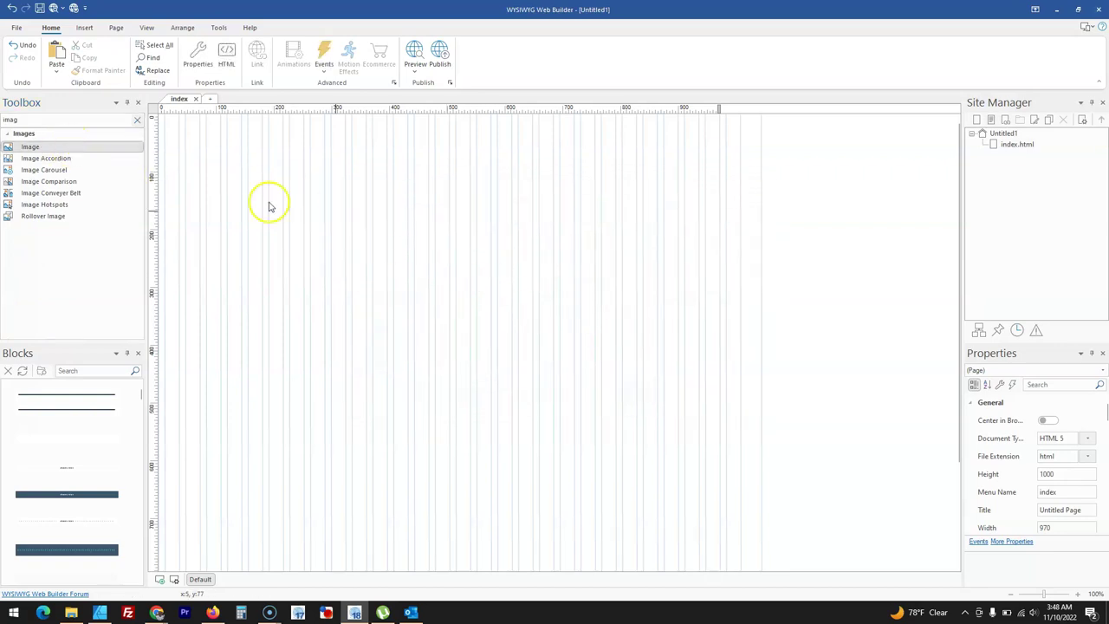
{"action": "left_click_drag", "start_coordinate": [395, 218], "coordinate": [548, 278]}
{"action": "left_click", "coordinate": [432, 260]}
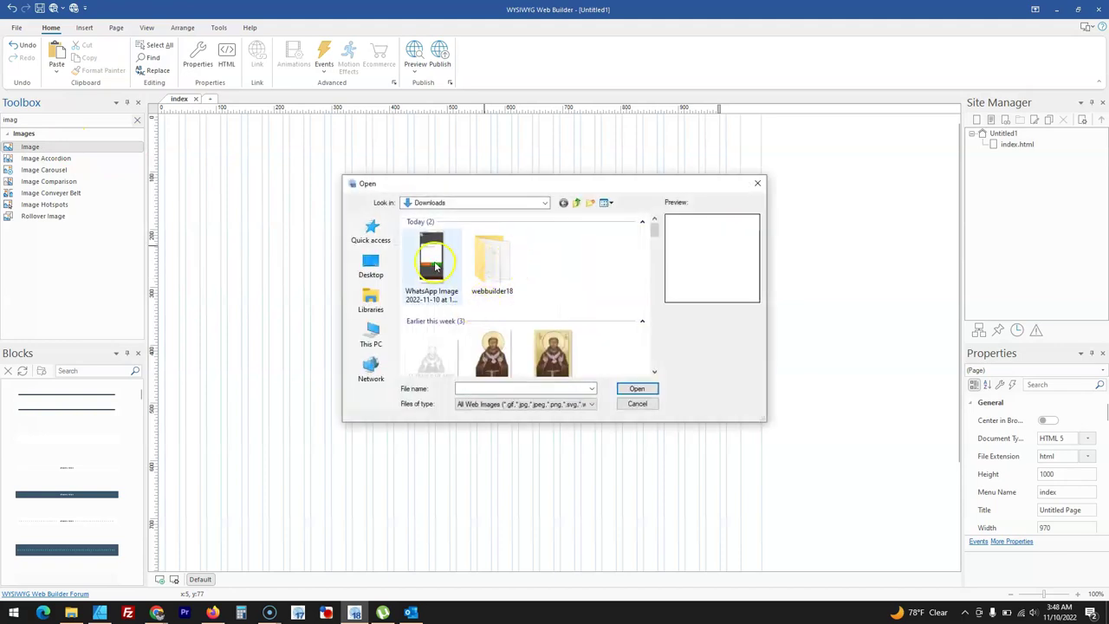
{"action": "double_click", "coordinate": [442, 271]}
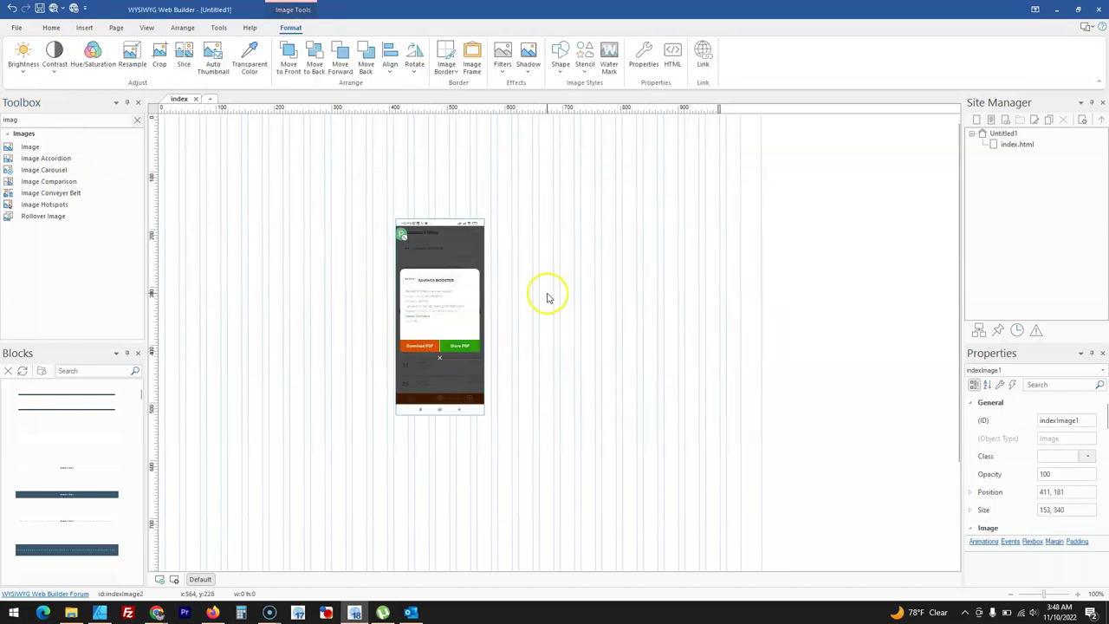
{"action": "left_click", "coordinate": [490, 300]}
{"action": "left_click", "coordinate": [453, 304]}
{"action": "key", "text": "Delete"}
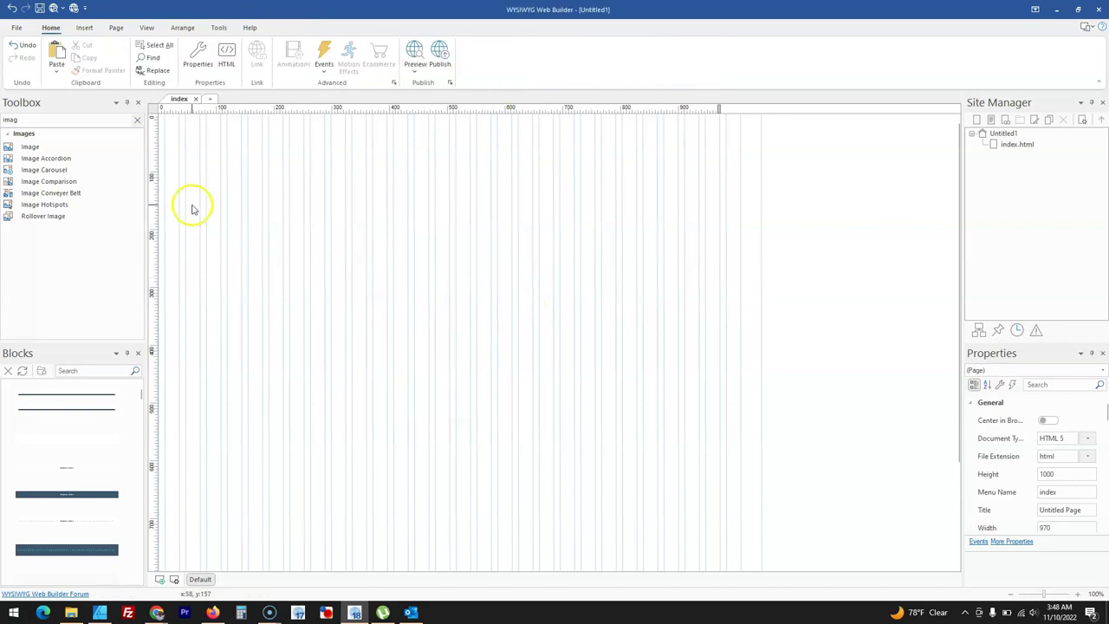
Add the image francis-icon-dove-removebg-preview.png from the Downloads folder to the page, about 250 by 355 px
{"action": "left_click", "coordinate": [30, 147]}
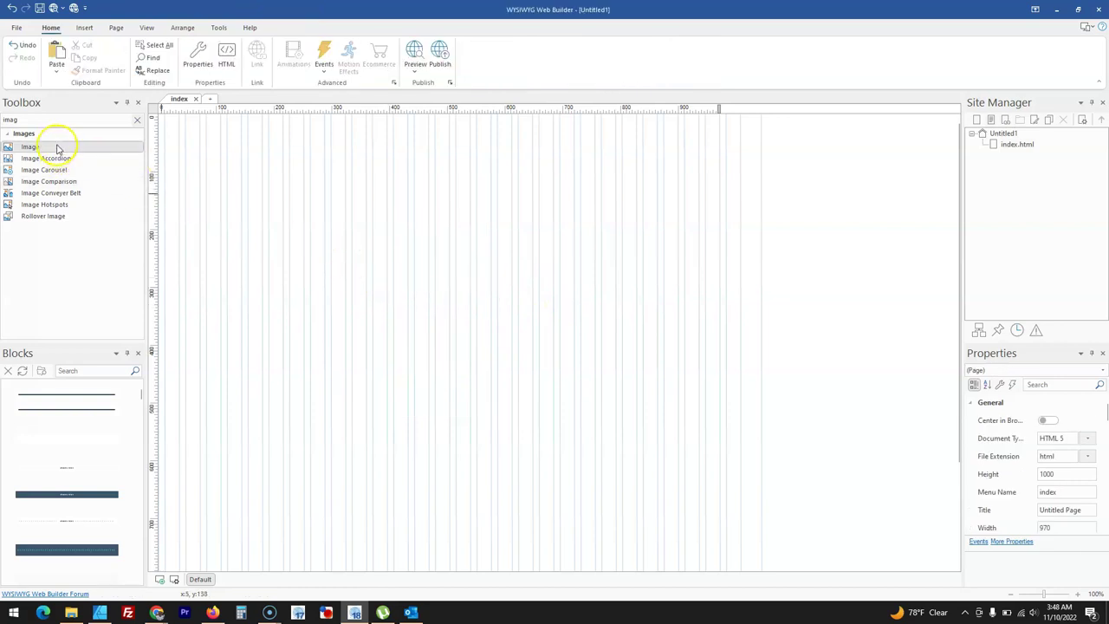
{"action": "left_click_drag", "start_coordinate": [300, 196], "coordinate": [485, 262]}
{"action": "left_click", "coordinate": [449, 246]}
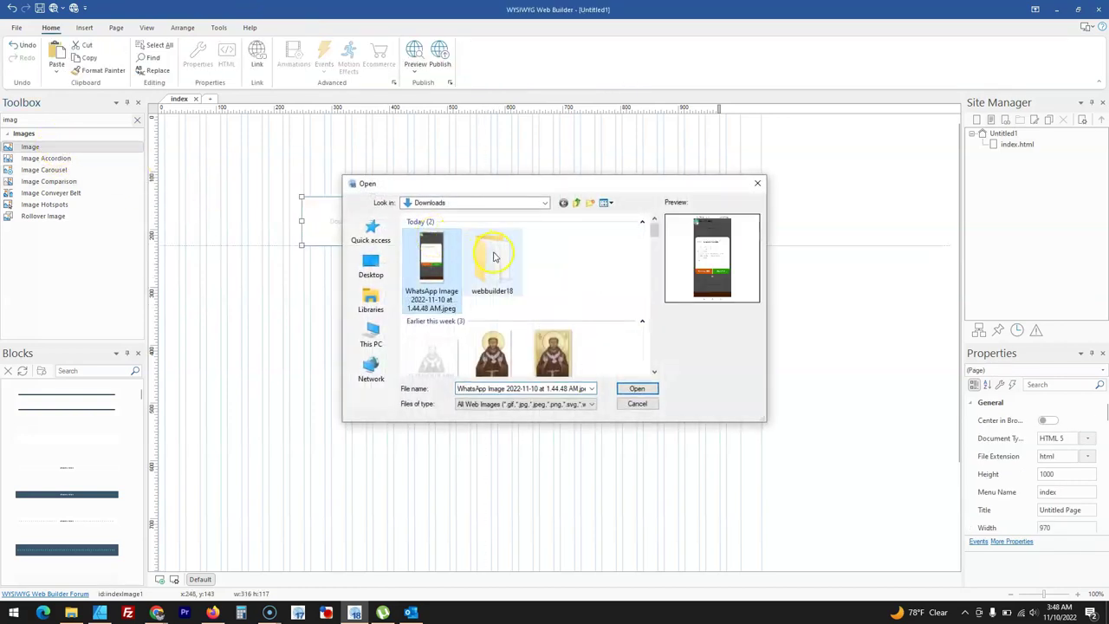
{"action": "double_click", "coordinate": [491, 354]}
{"action": "left_click", "coordinate": [437, 275]}
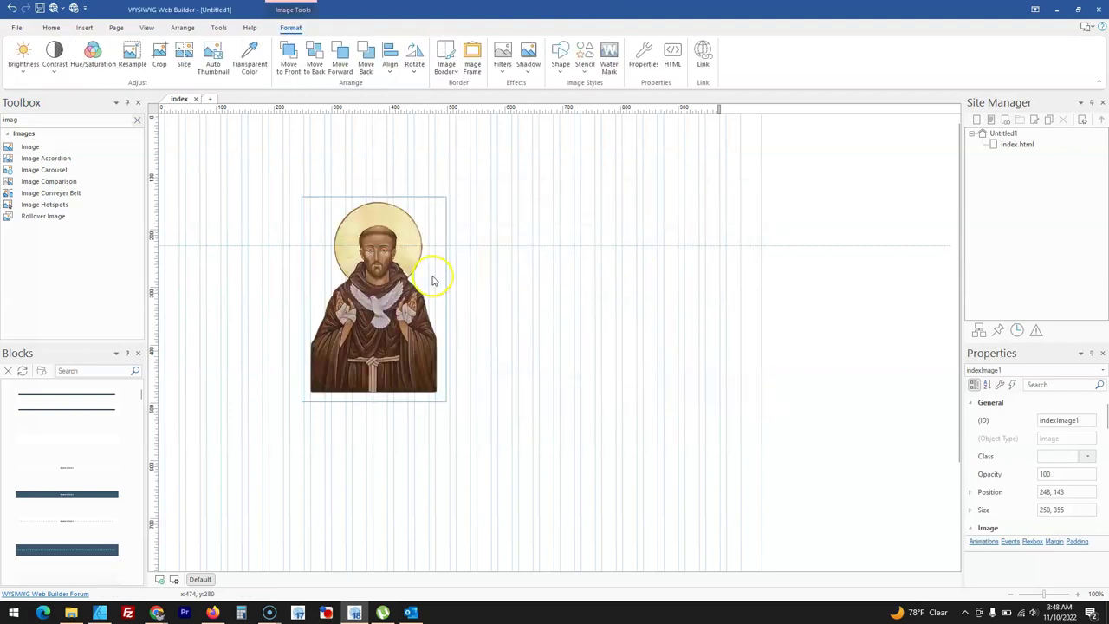
Browse the Pexels, Pixabay and Unsplash stock photos offered for the image, and cancel without choosing one
{"action": "double_click", "coordinate": [430, 267]}
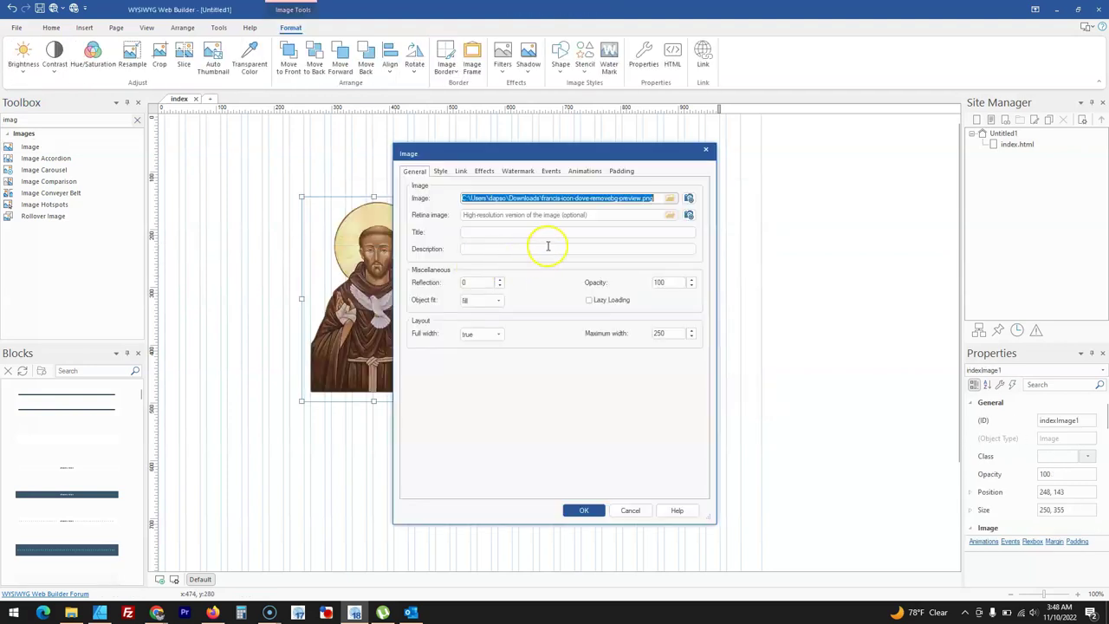
{"action": "left_click", "coordinate": [689, 201]}
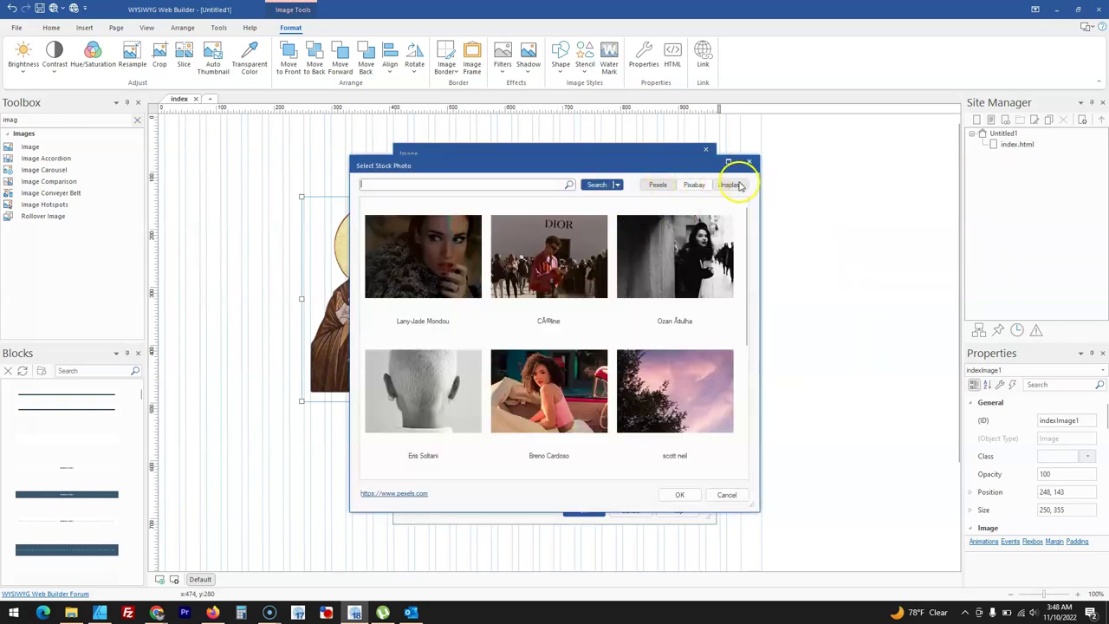
{"action": "left_click", "coordinate": [658, 185]}
{"action": "left_click", "coordinate": [694, 186]}
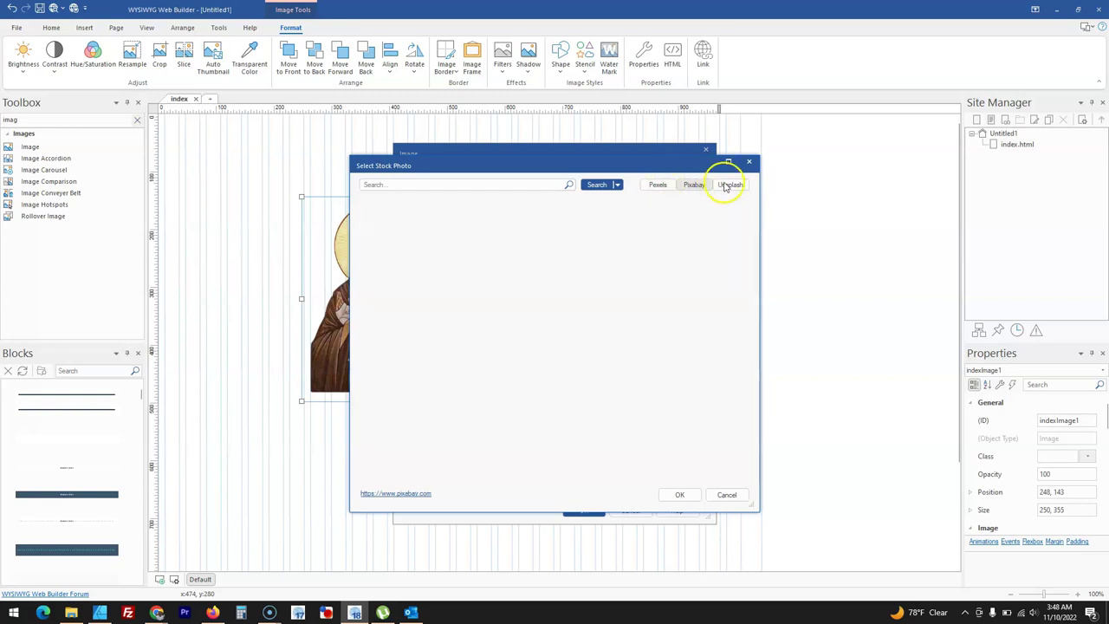
{"action": "left_click", "coordinate": [729, 185]}
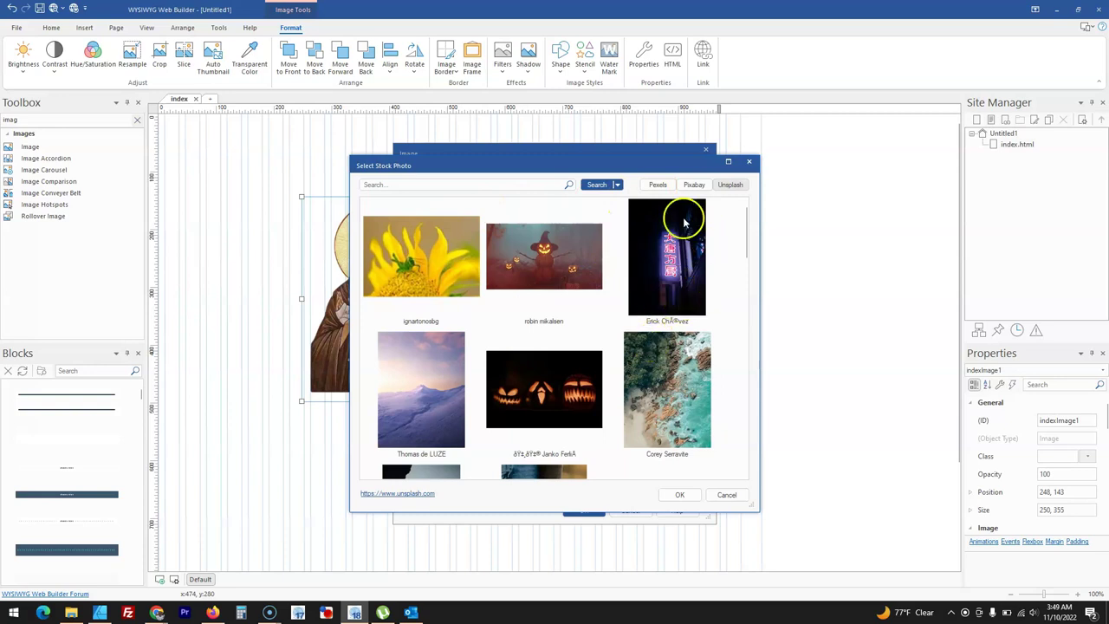
{"action": "left_click", "coordinate": [728, 495]}
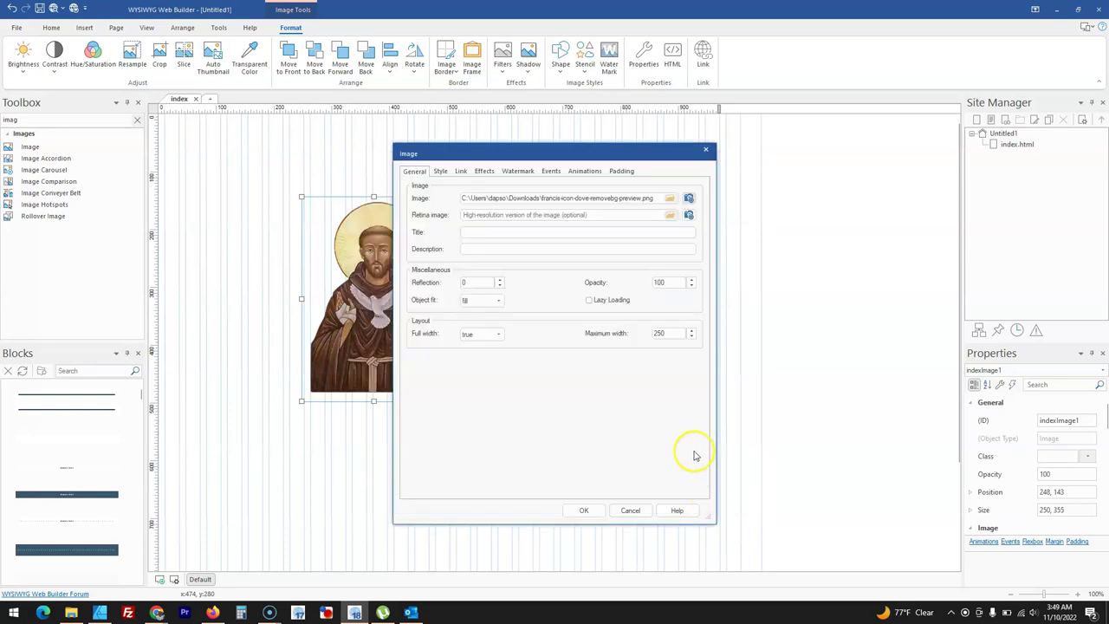
{"action": "left_click", "coordinate": [631, 511]}
Delete the image and add a Video object about 261 by 151 px to the page, found by searching the toolbox
{"action": "key", "text": "Delete"}
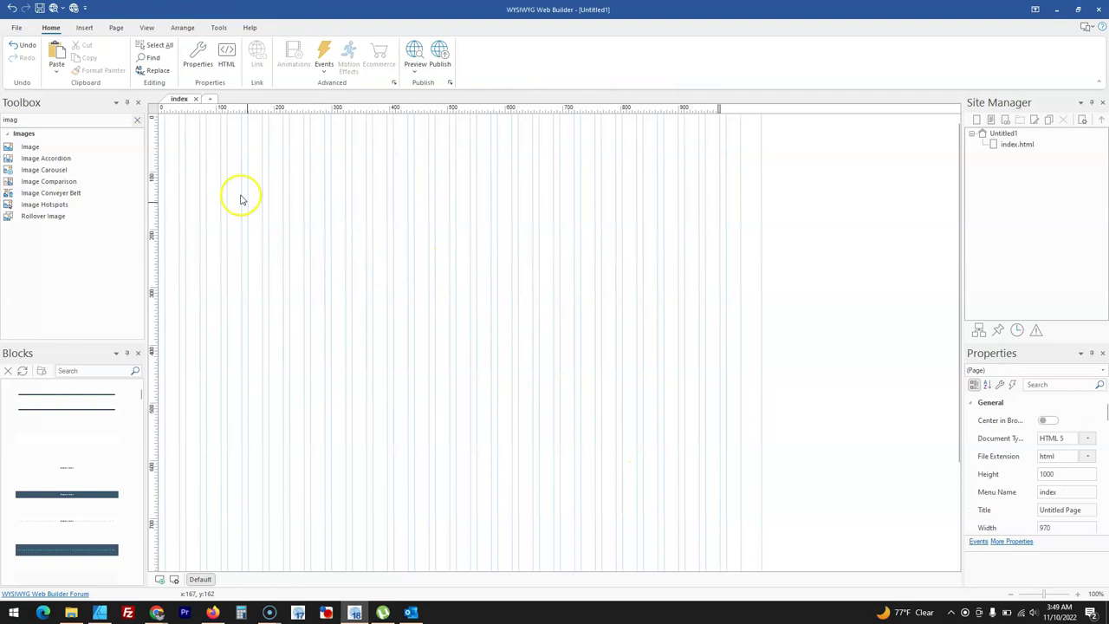
{"action": "left_click", "coordinate": [136, 119]}
{"action": "type", "text": "html"}
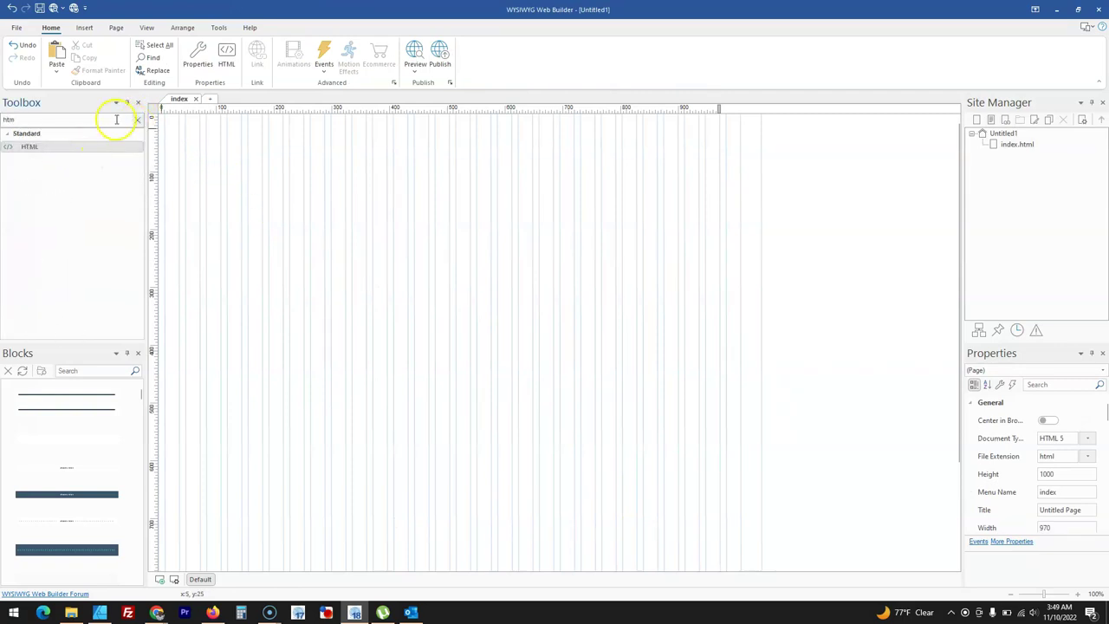
{"action": "left_click", "coordinate": [136, 119]}
{"action": "type", "text": "vide"}
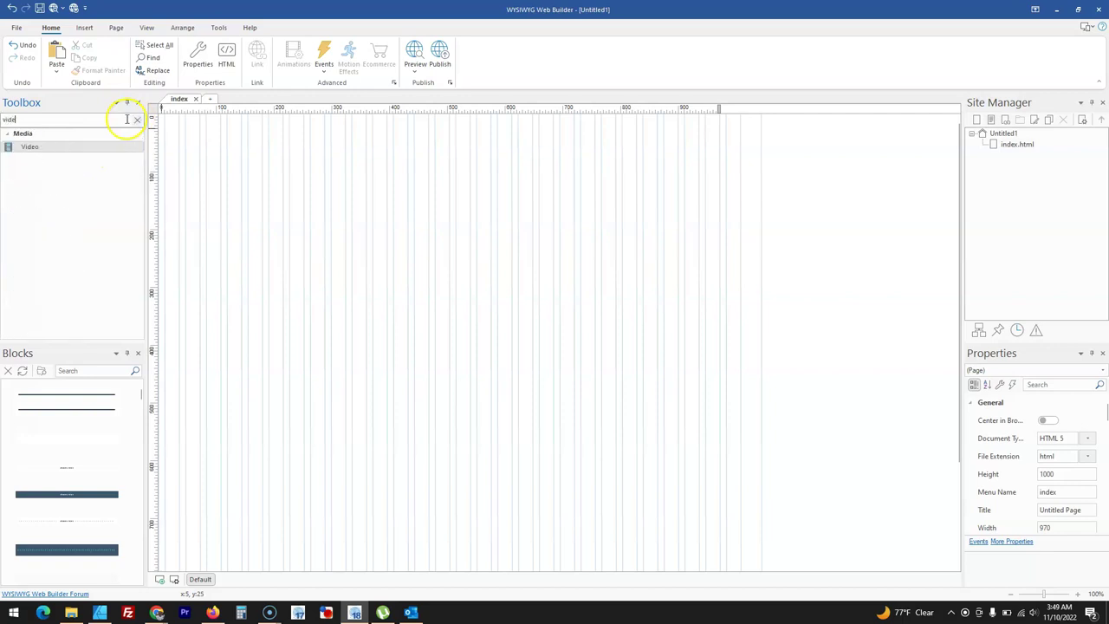
{"action": "left_click", "coordinate": [109, 148]}
{"action": "left_click_drag", "start_coordinate": [278, 171], "coordinate": [428, 256]}
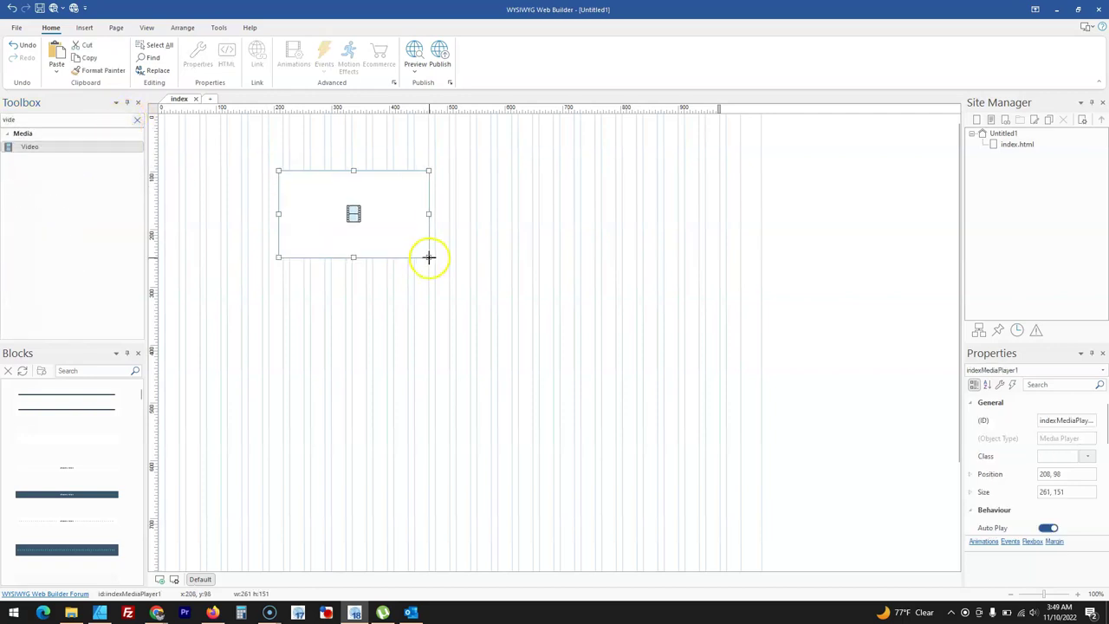
Browse the Pexels stock videos available for the video object, and cancel without choosing one
{"action": "double_click", "coordinate": [379, 218]}
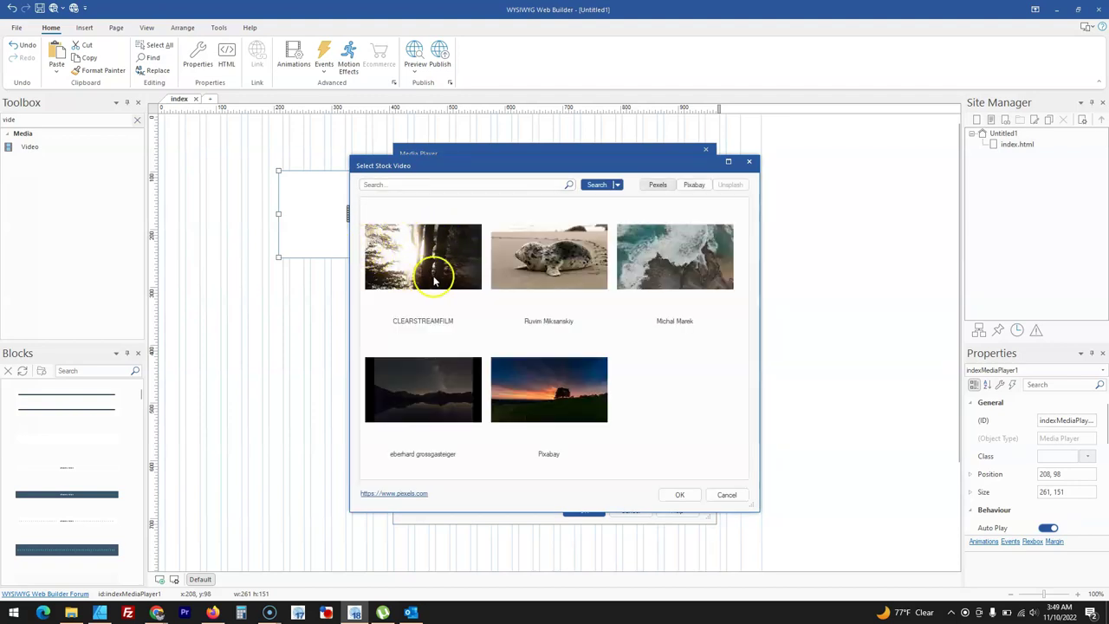
{"action": "left_click", "coordinate": [726, 496]}
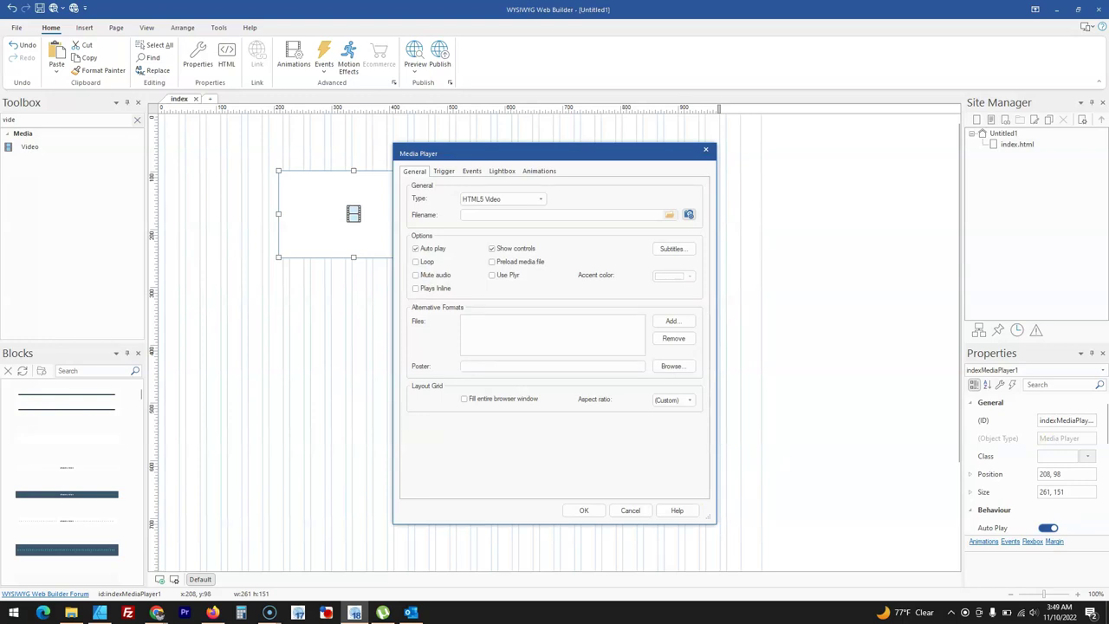
{"action": "left_click", "coordinate": [632, 511]}
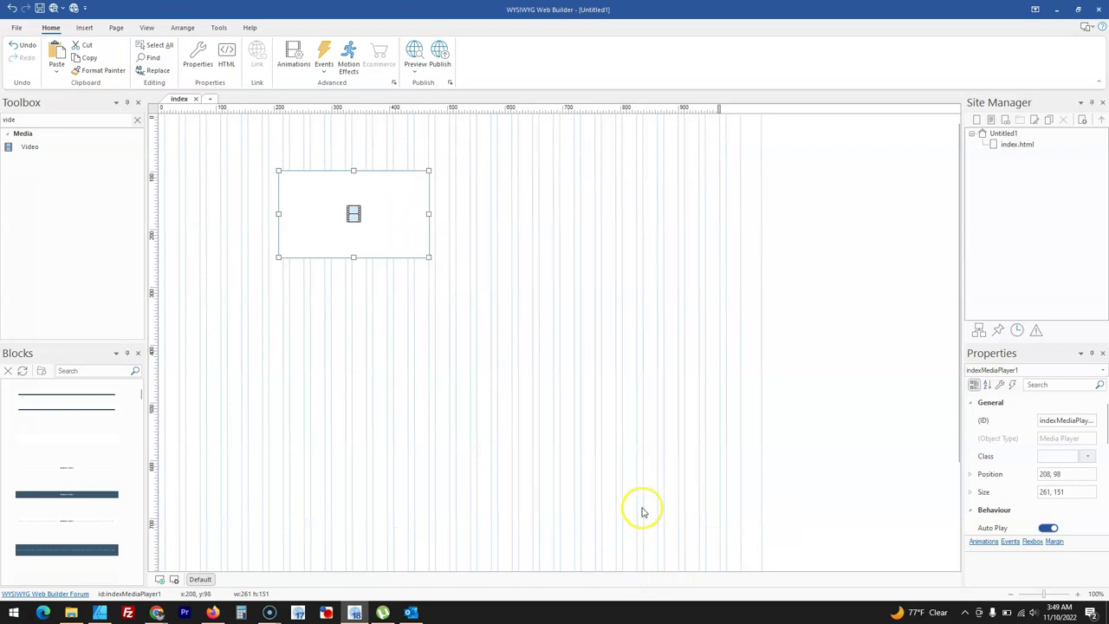
Delete the video object from the page
{"action": "left_click", "coordinate": [446, 257]}
{"action": "left_click", "coordinate": [416, 245]}
{"action": "key", "text": "Delete"}
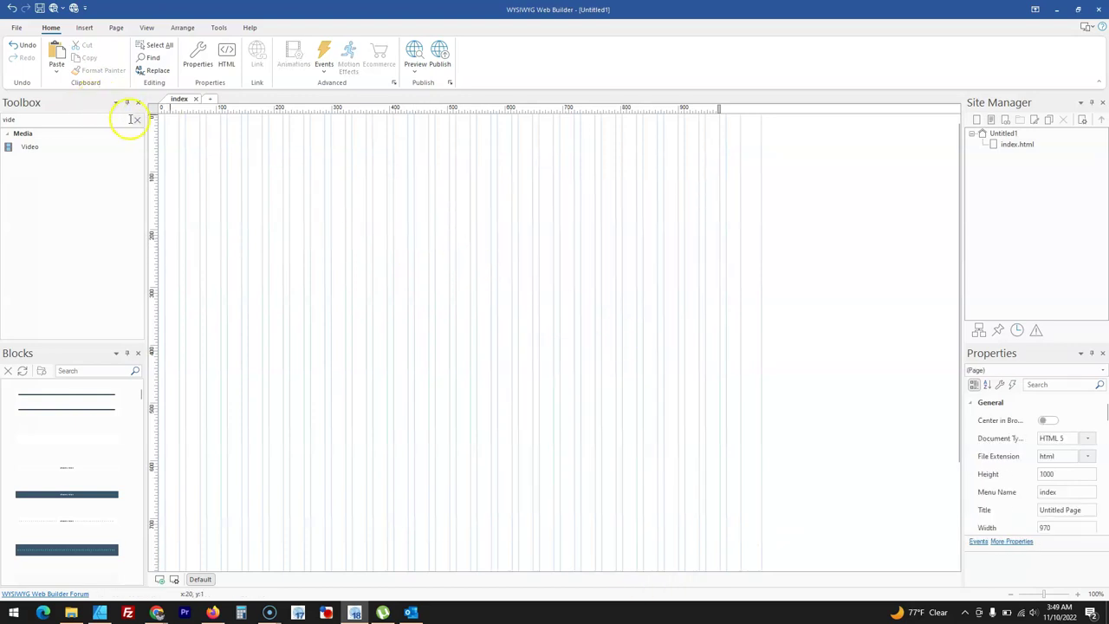
Find the Card Container object in the toolbox and add one of 970 by 219 px to the page
{"action": "left_click", "coordinate": [135, 119]}
{"action": "type", "text": "card"}
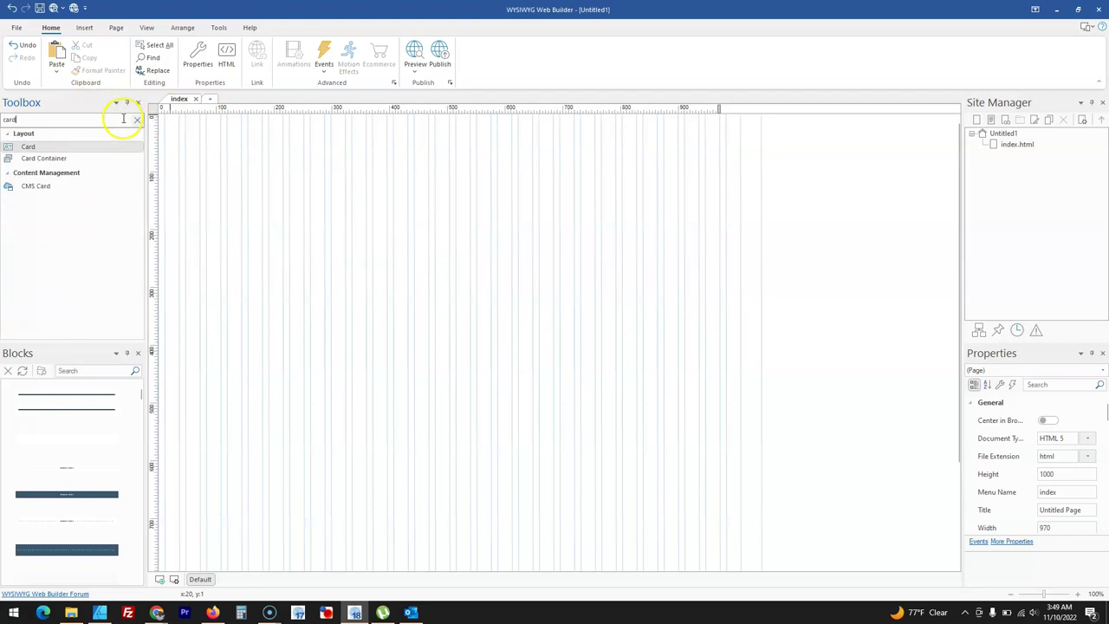
{"action": "left_click", "coordinate": [78, 159]}
{"action": "left_click", "coordinate": [265, 179]}
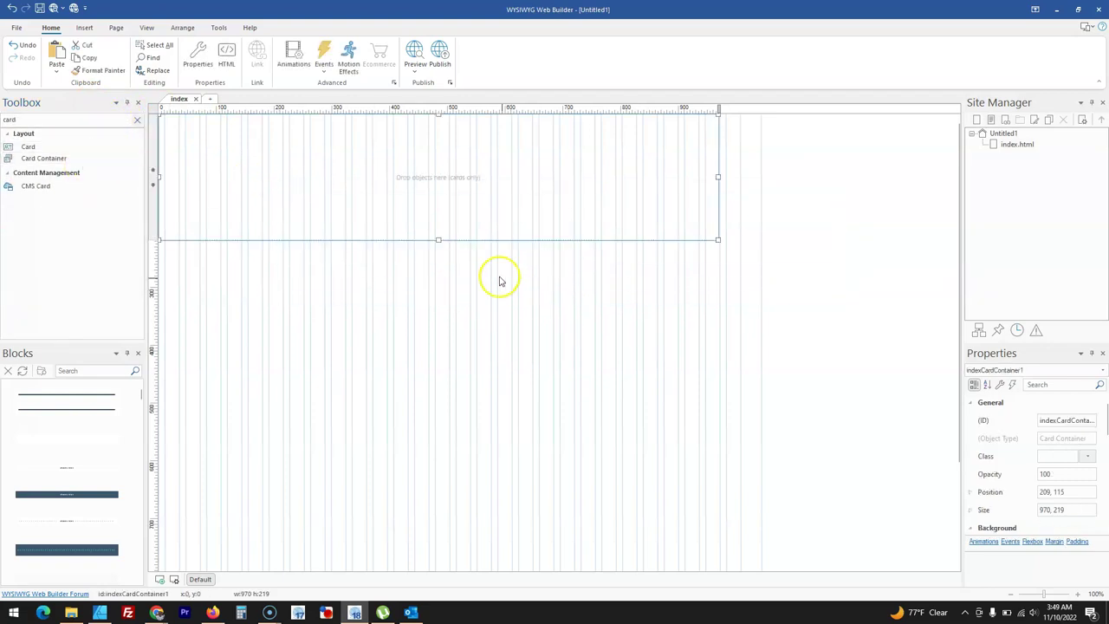
Examine the modes available for the card container, close its settings without changes, and delete the container
{"action": "double_click", "coordinate": [442, 208]}
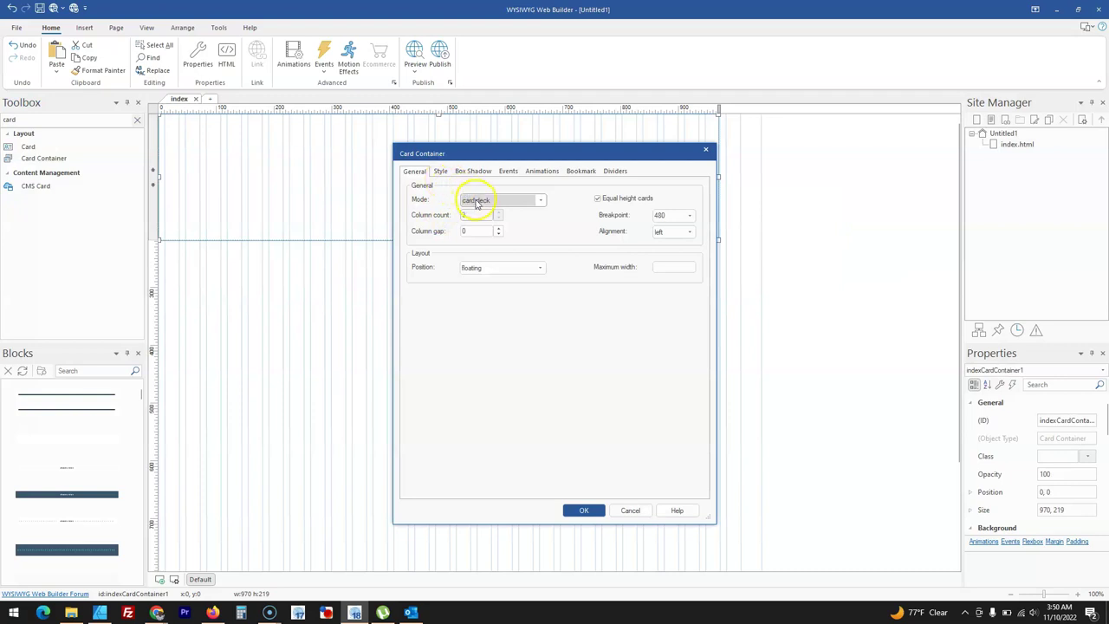
{"action": "left_click", "coordinate": [479, 205]}
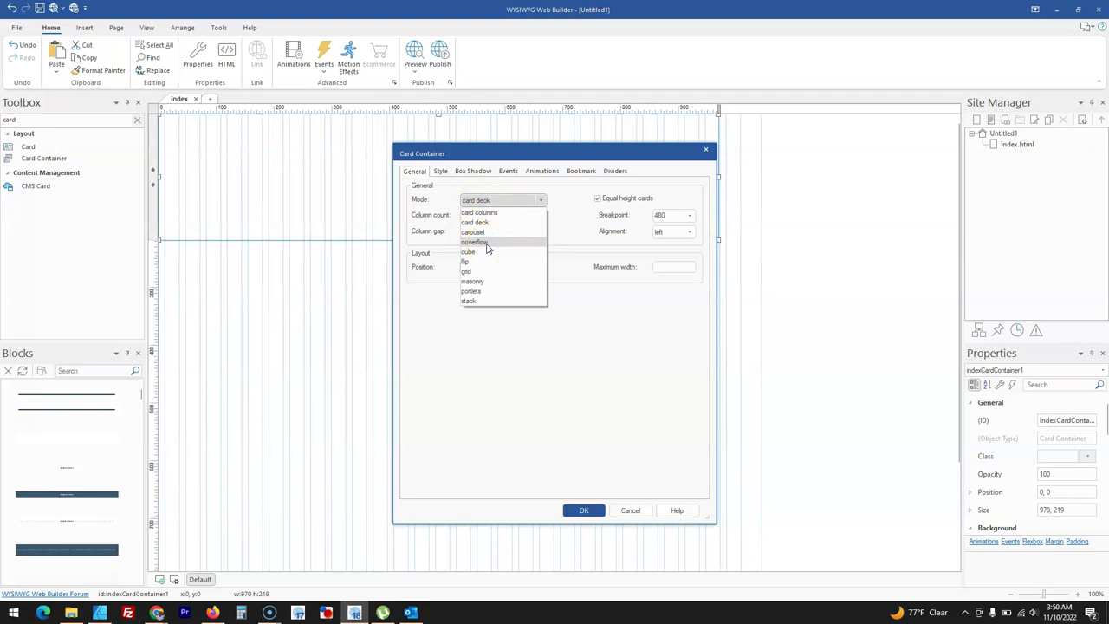
{"action": "left_click", "coordinate": [479, 283]}
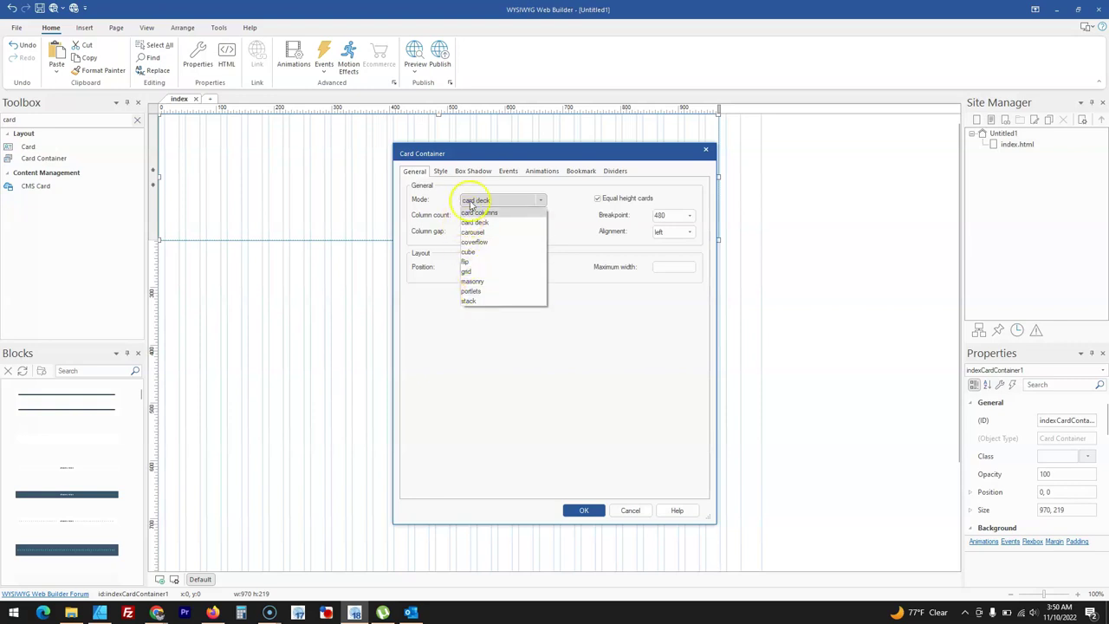
{"action": "left_click", "coordinate": [584, 364]}
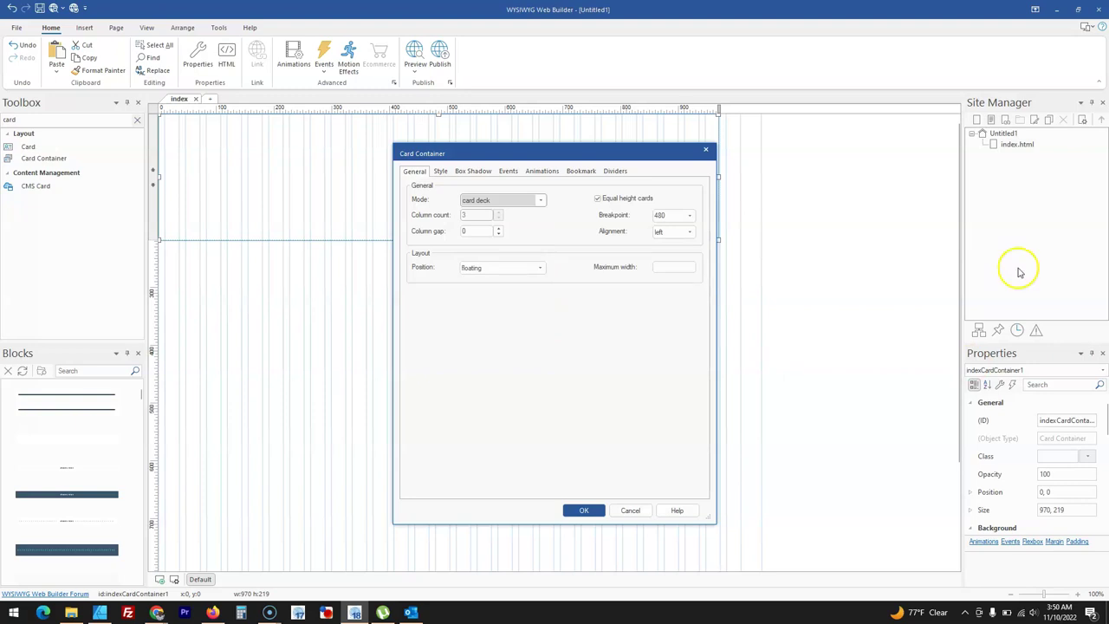
{"action": "left_click", "coordinate": [754, 187]}
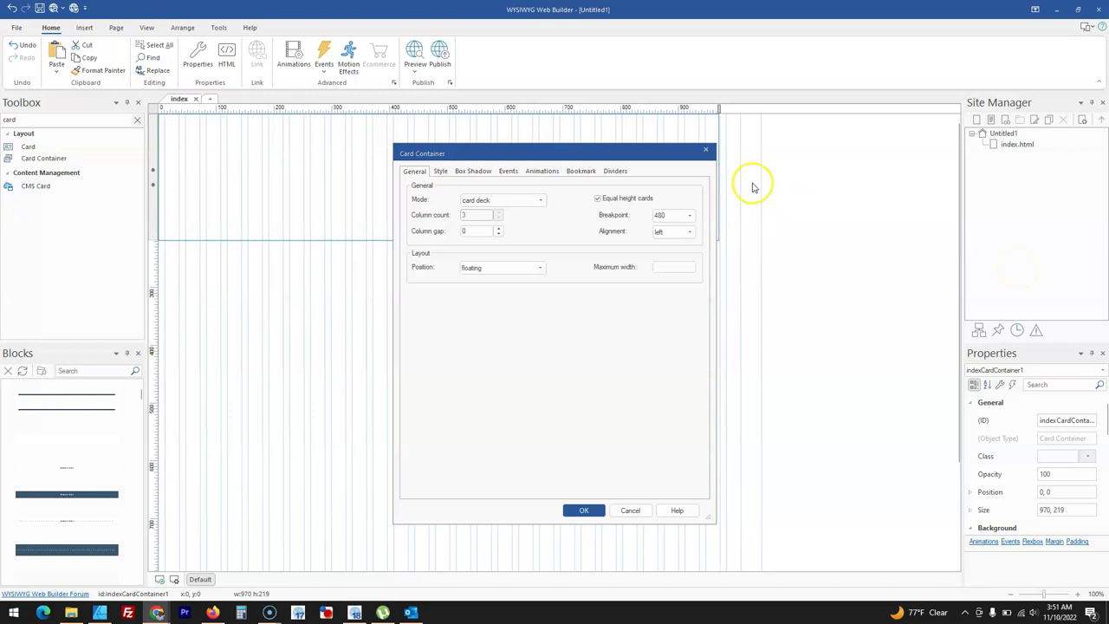
{"action": "left_click", "coordinate": [705, 150]}
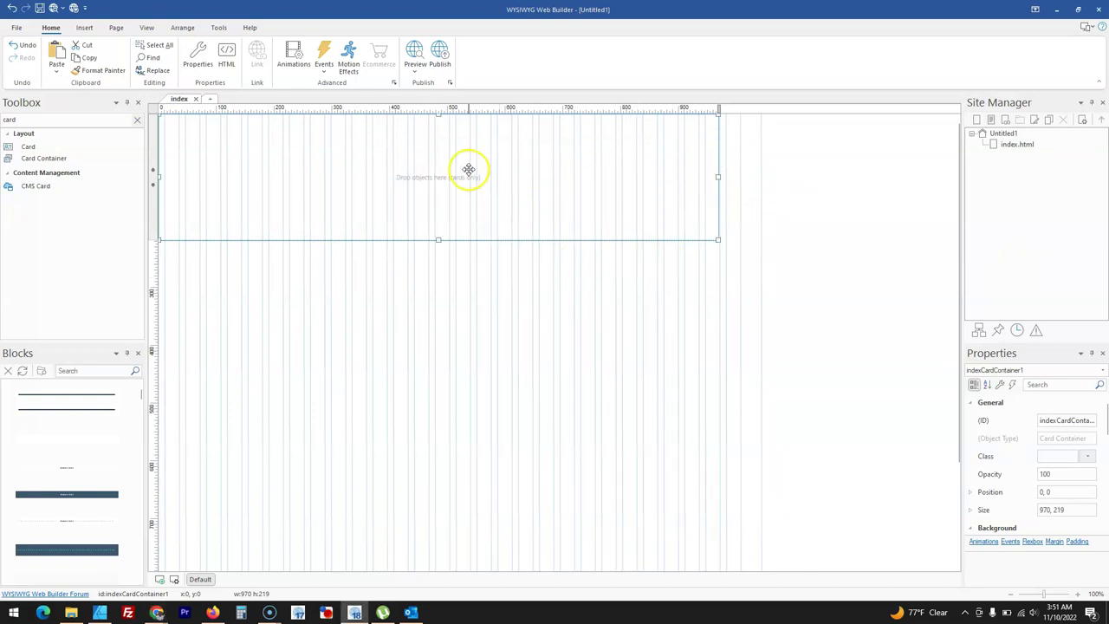
{"action": "key", "text": "Delete"}
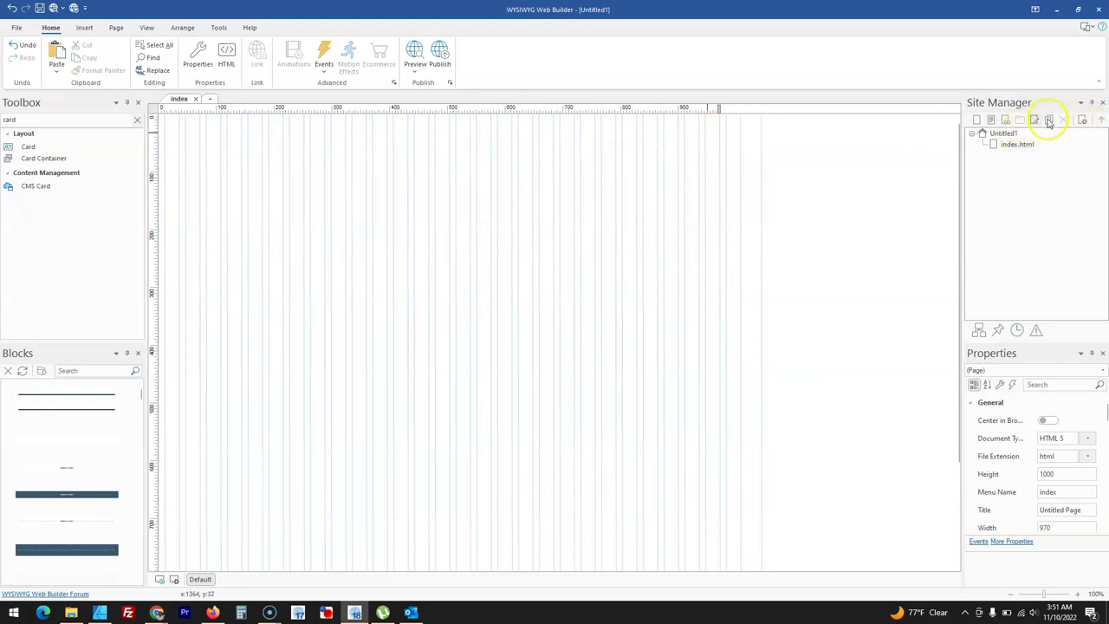
Examine the site summary statistics and the Asset Manager's overview of all files in the project
{"action": "left_click", "coordinate": [116, 27]}
{"action": "left_click", "coordinate": [373, 64]}
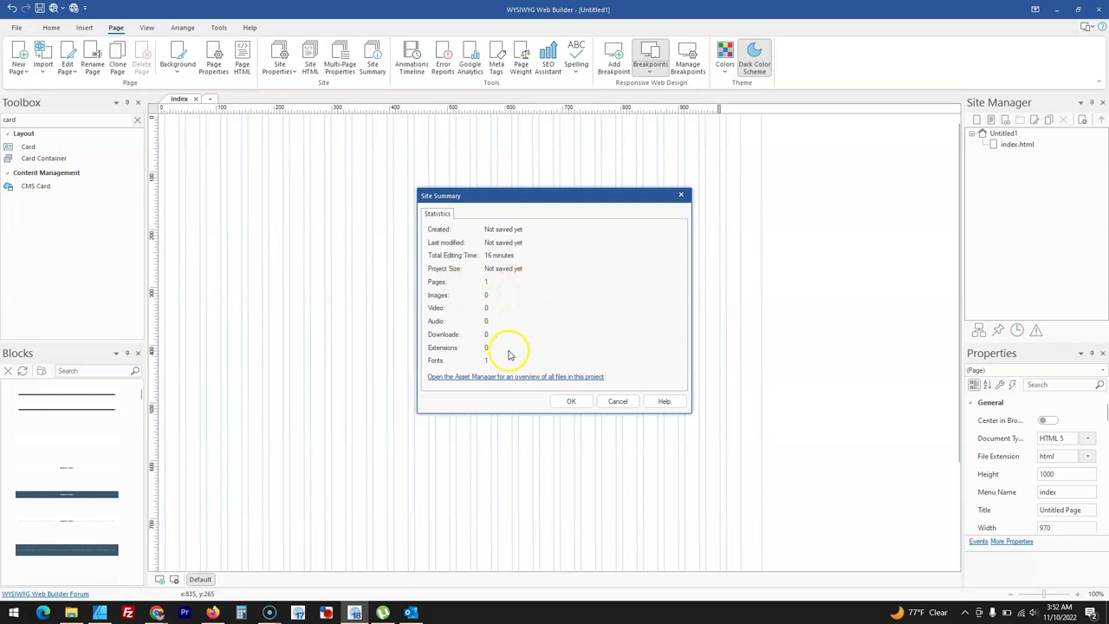
{"action": "left_click", "coordinate": [494, 379]}
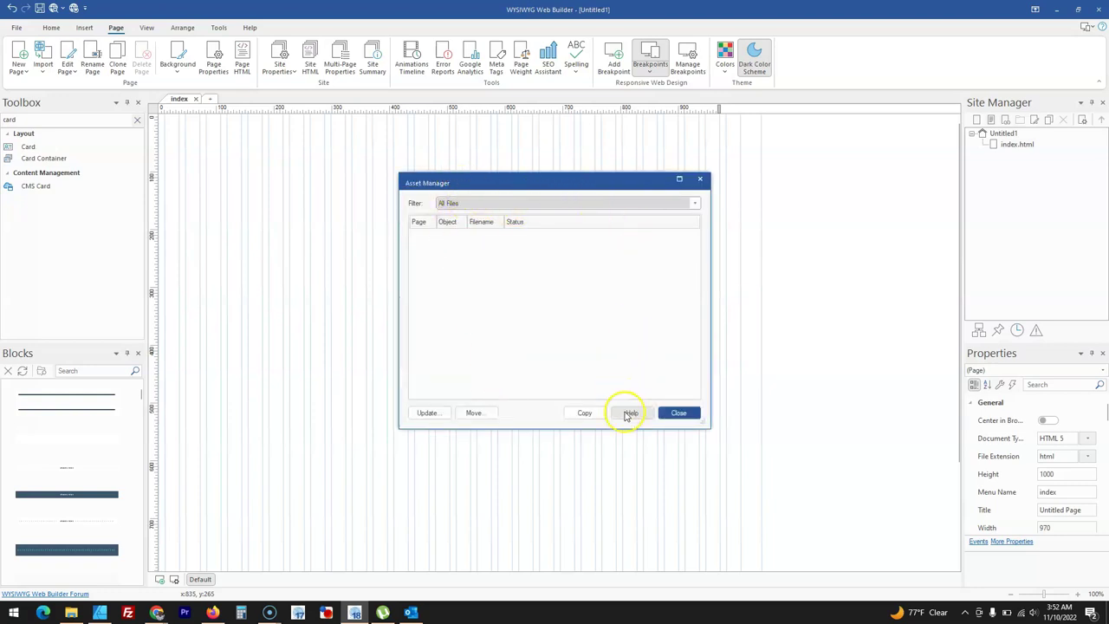
{"action": "left_click", "coordinate": [670, 414]}
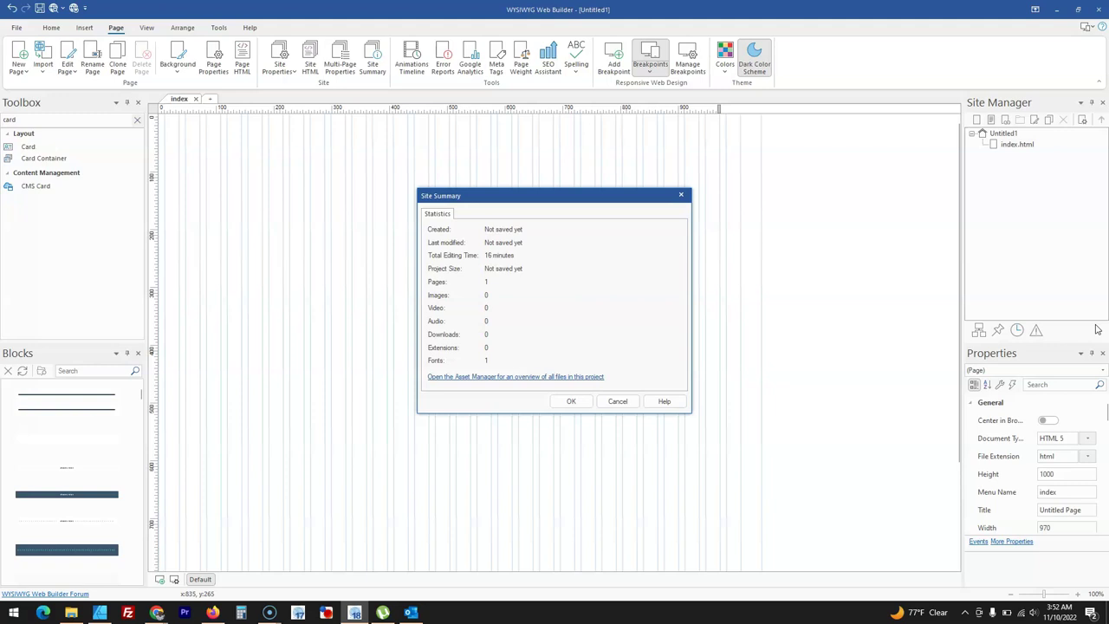
Close the site summary, find the Icon object in the toolbox and add one of about 288 by 134 px to the page
{"action": "left_click", "coordinate": [620, 401]}
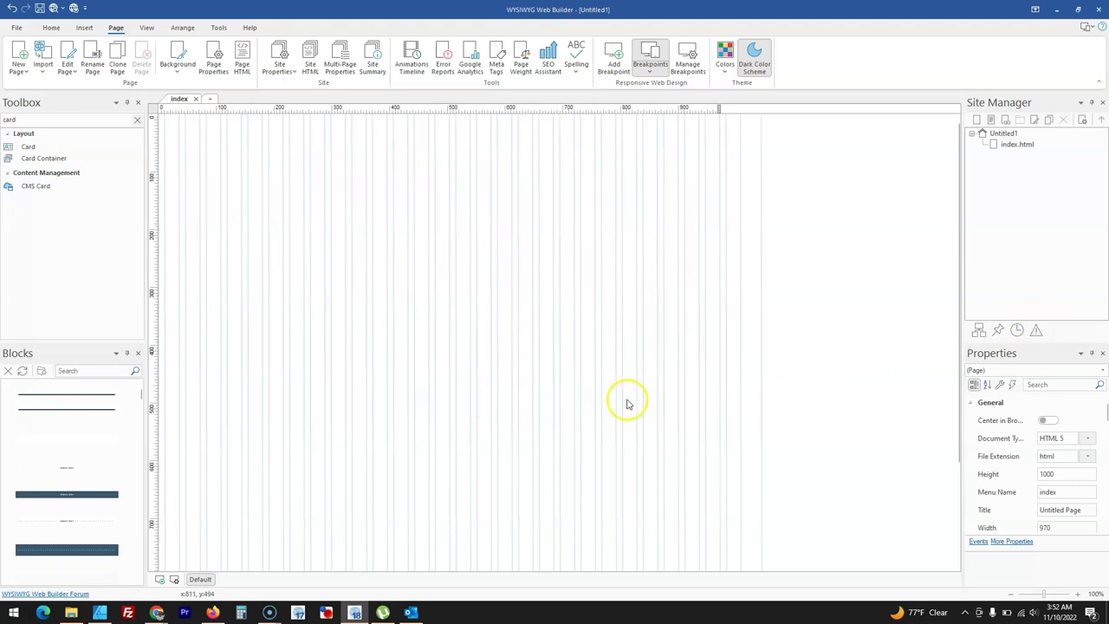
{"action": "left_click", "coordinate": [137, 123]}
{"action": "type", "text": "i"}
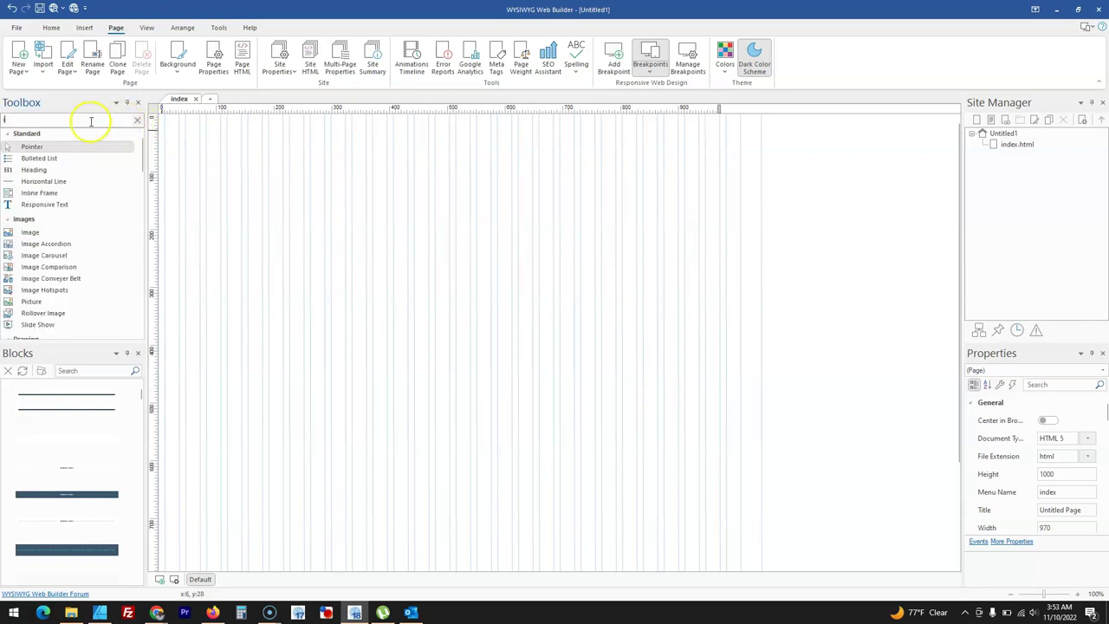
{"action": "type", "text": "c"}
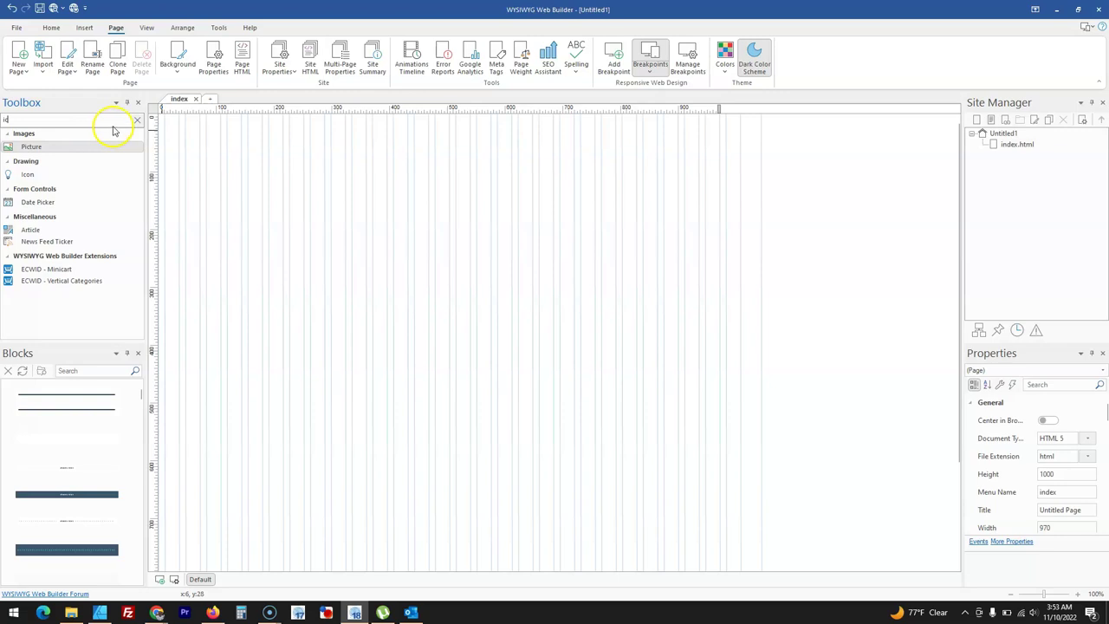
{"action": "type", "text": "on"}
{"action": "left_click", "coordinate": [82, 149]}
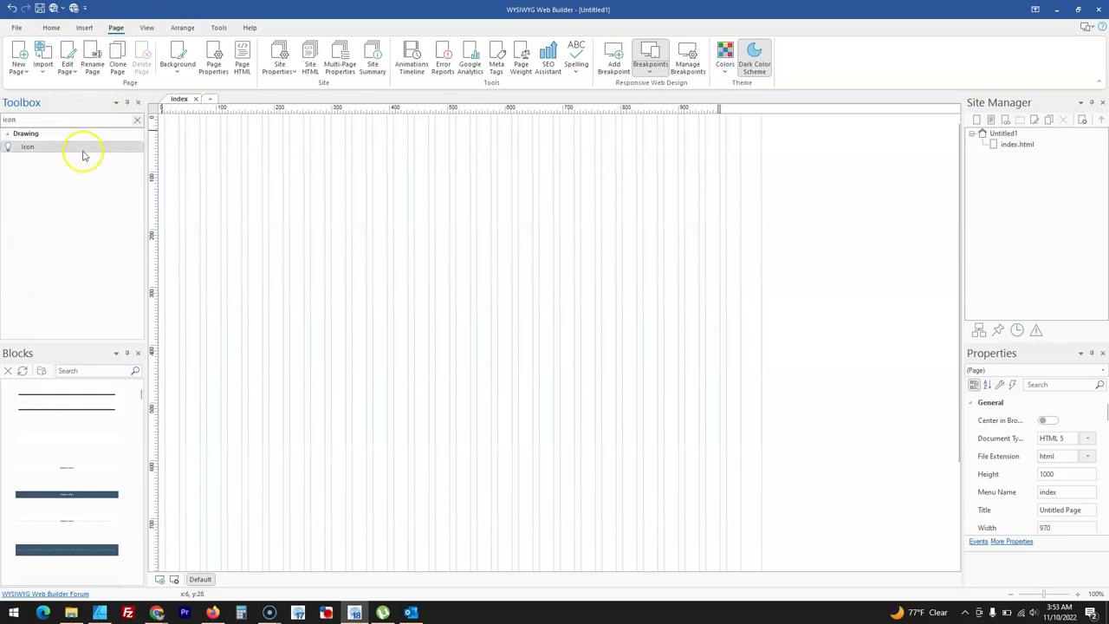
{"action": "left_click_drag", "start_coordinate": [317, 175], "coordinate": [485, 252]}
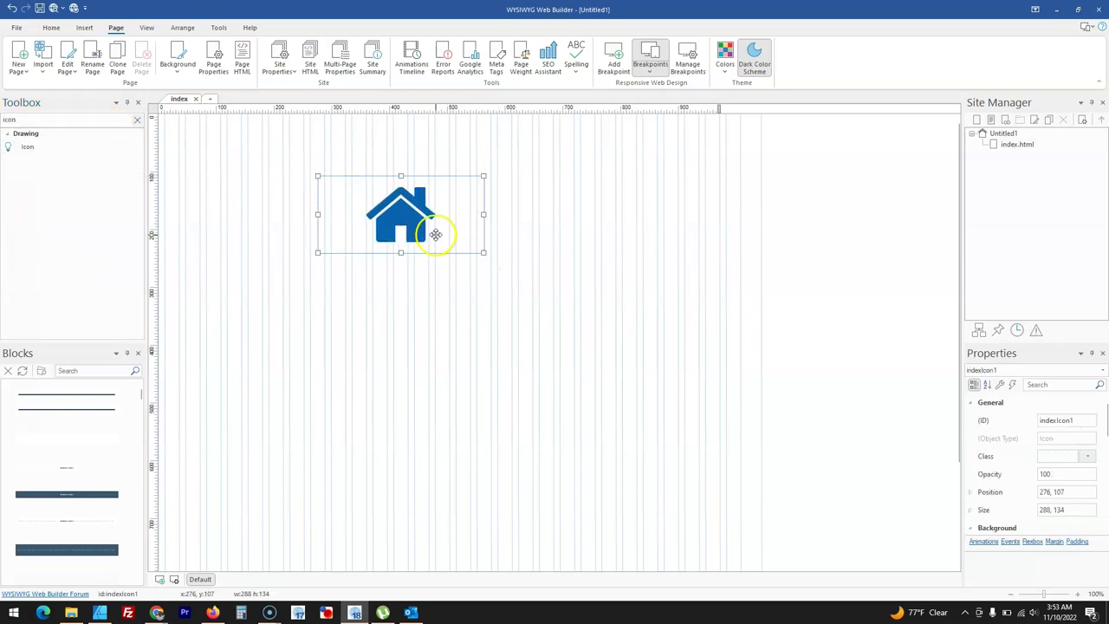
Add the home and address-book icons to the user collection from the icon object's icon library
{"action": "double_click", "coordinate": [468, 249]}
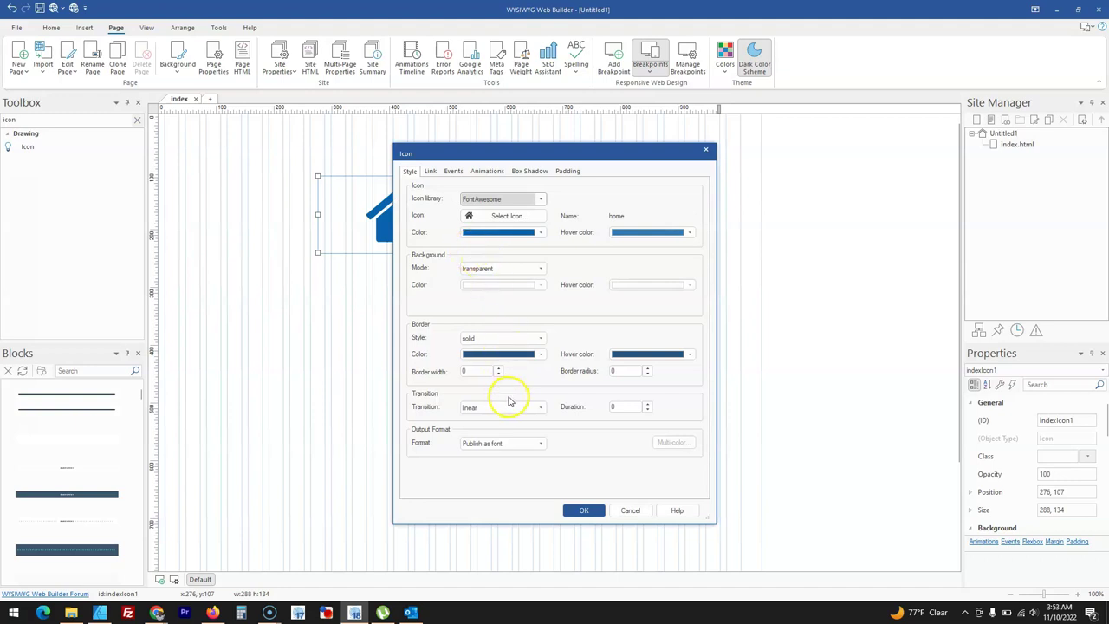
{"action": "left_click", "coordinate": [508, 216]}
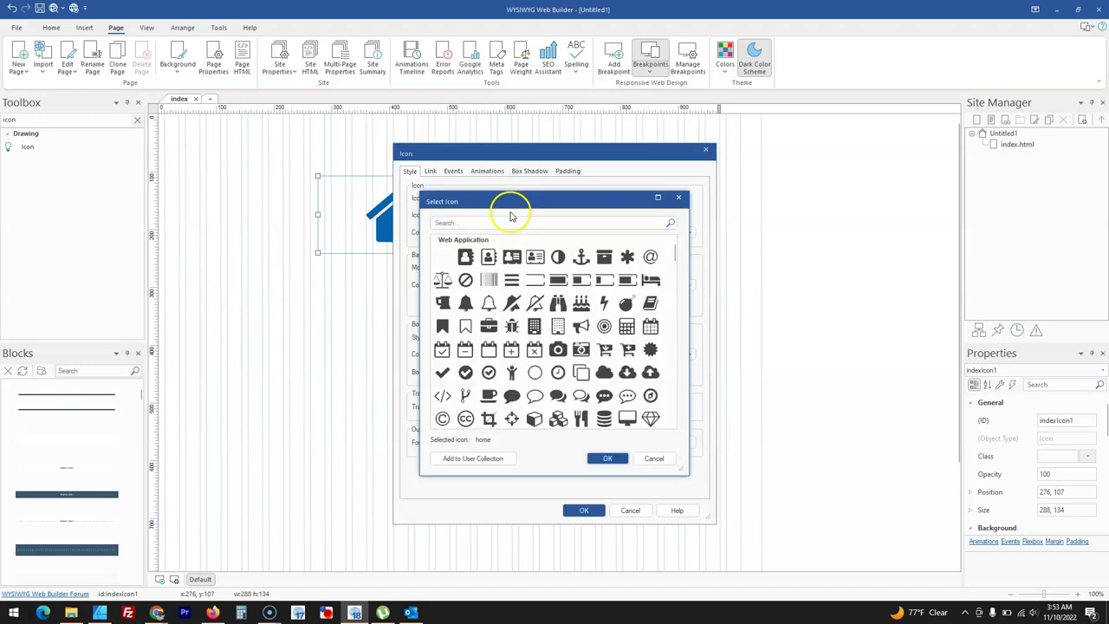
{"action": "left_click", "coordinate": [479, 459]}
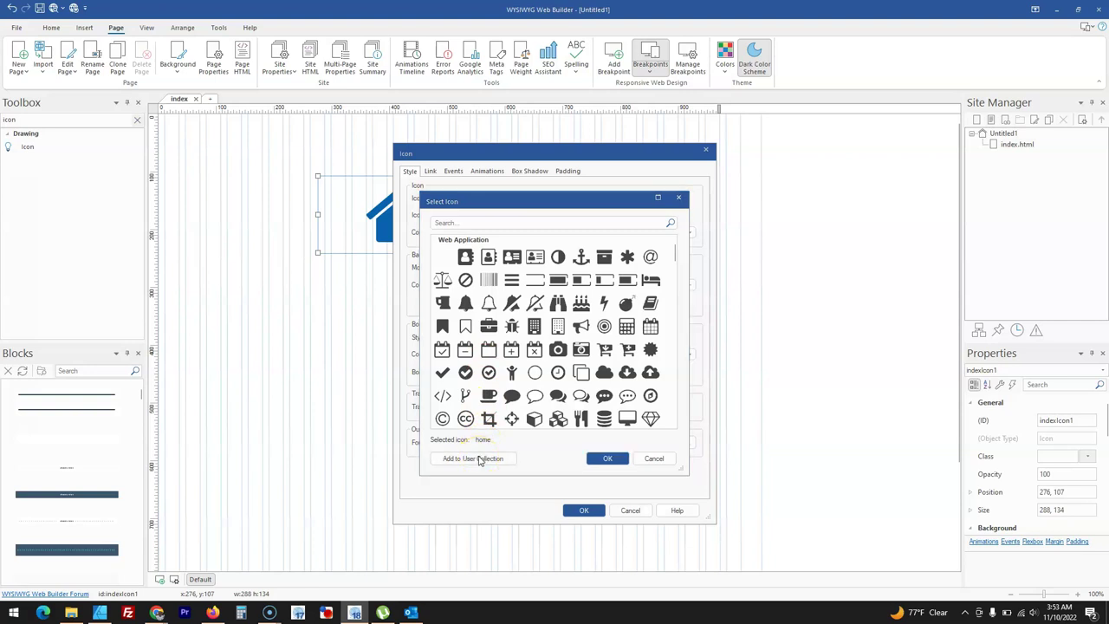
{"action": "left_click", "coordinate": [592, 366]}
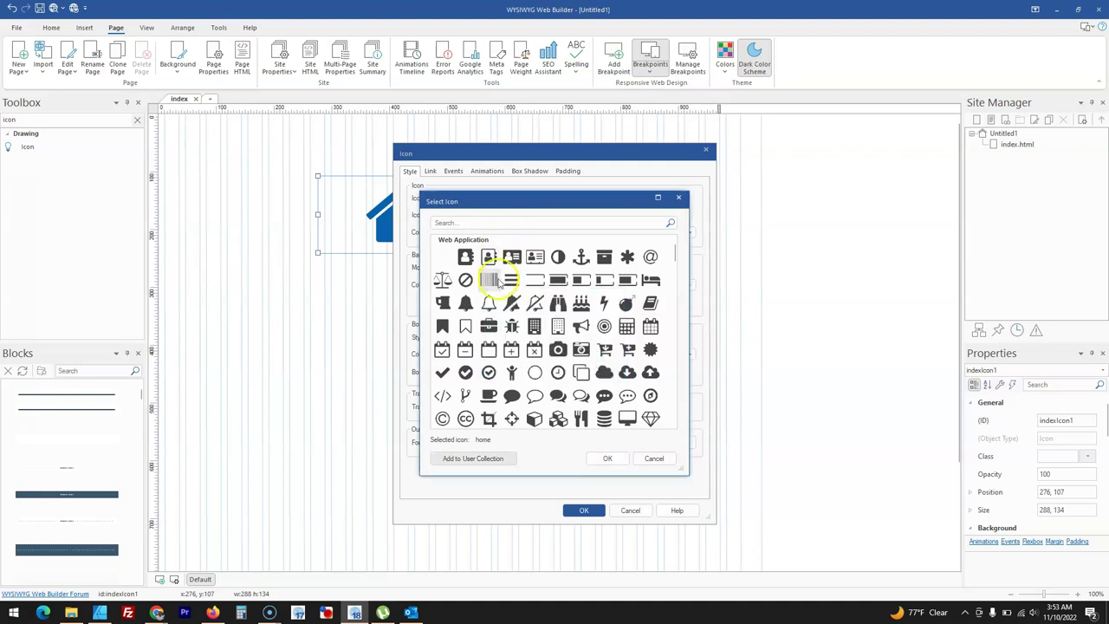
{"action": "left_click", "coordinate": [467, 257]}
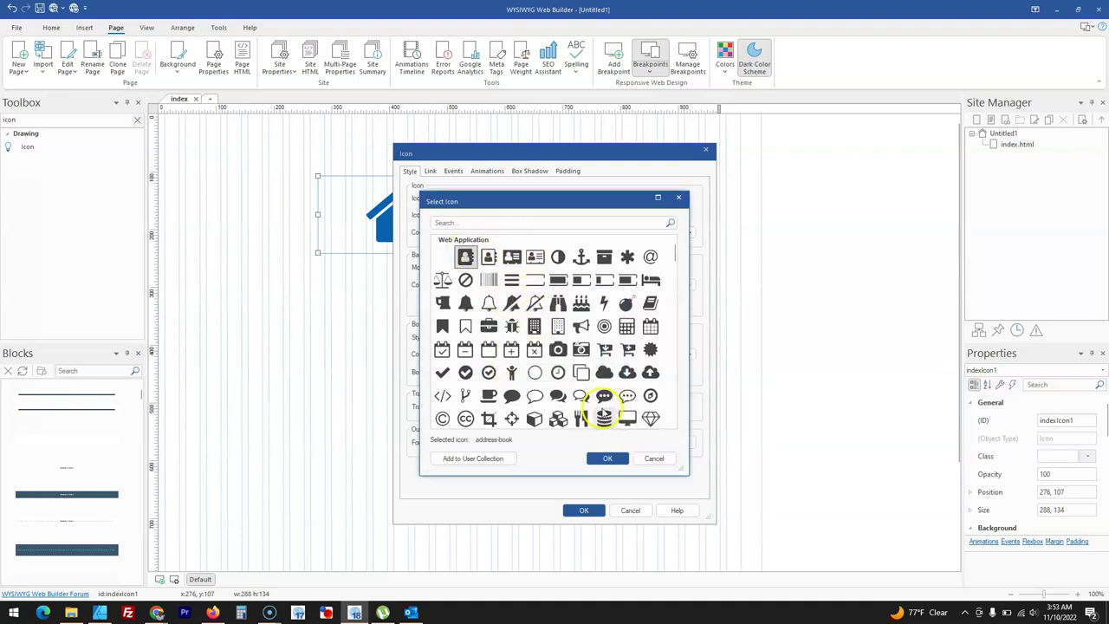
{"action": "left_click", "coordinate": [492, 460]}
{"action": "left_click", "coordinate": [605, 365]}
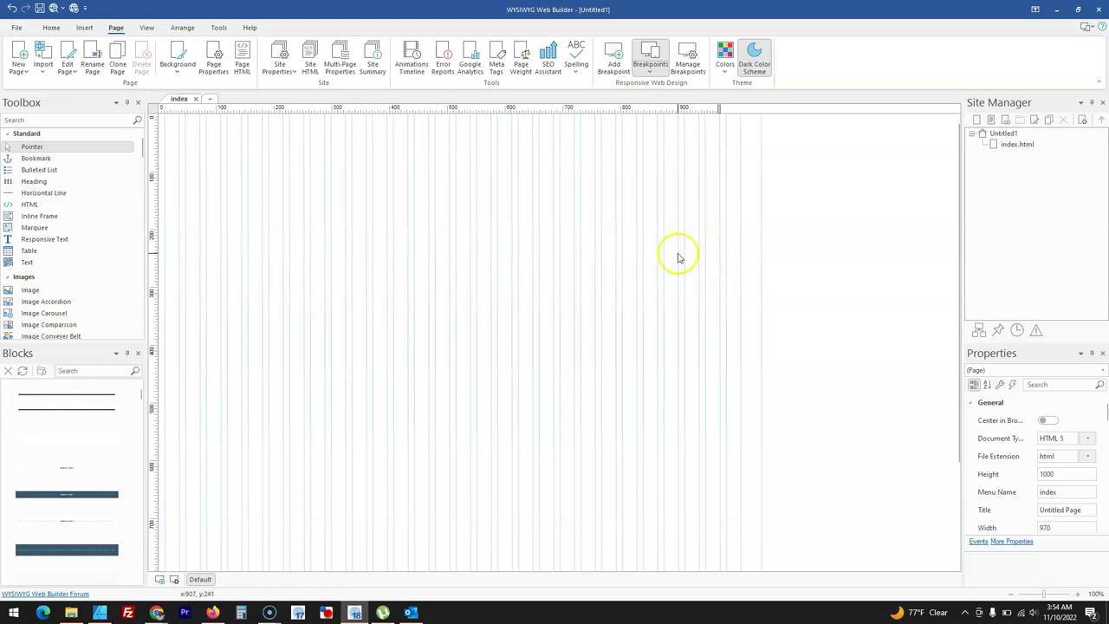
Find the Editbox object in the toolbox and add one of about 284 by 101 px to the page
{"action": "left_click", "coordinate": [80, 118]}
{"action": "type", "text": "ed"}
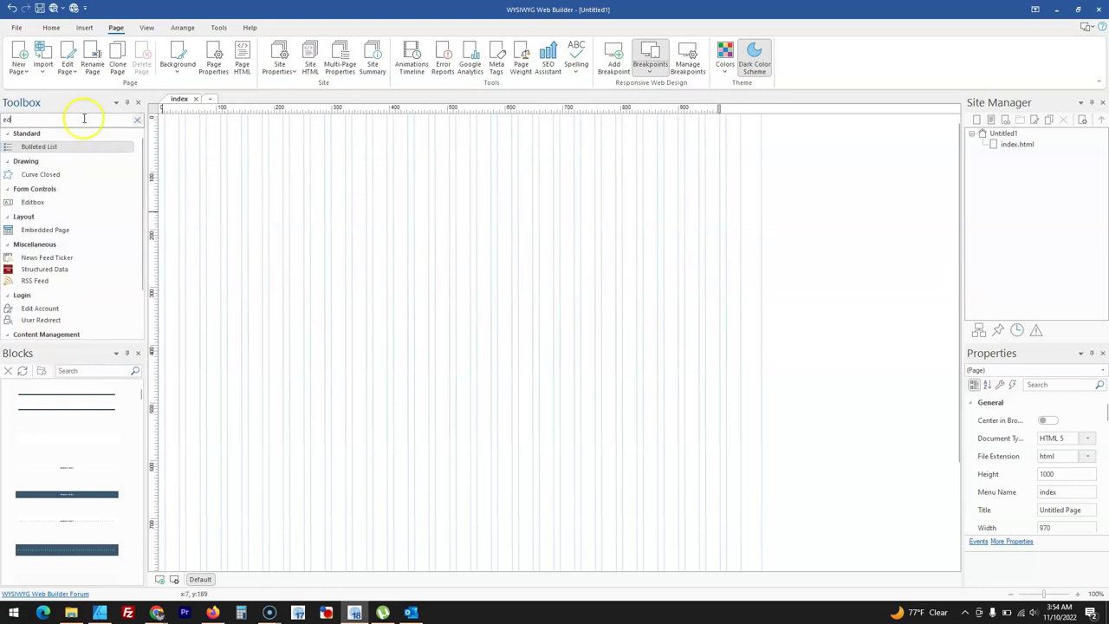
{"action": "type", "text": "i"}
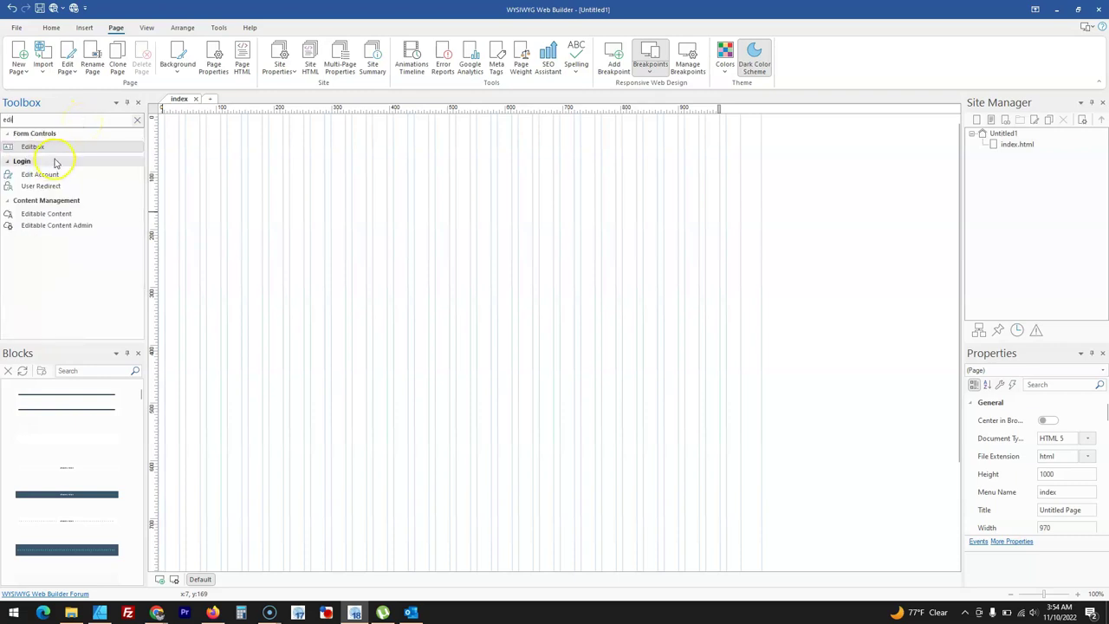
{"action": "left_click", "coordinate": [52, 147]}
{"action": "left_click_drag", "start_coordinate": [499, 213], "coordinate": [663, 273]}
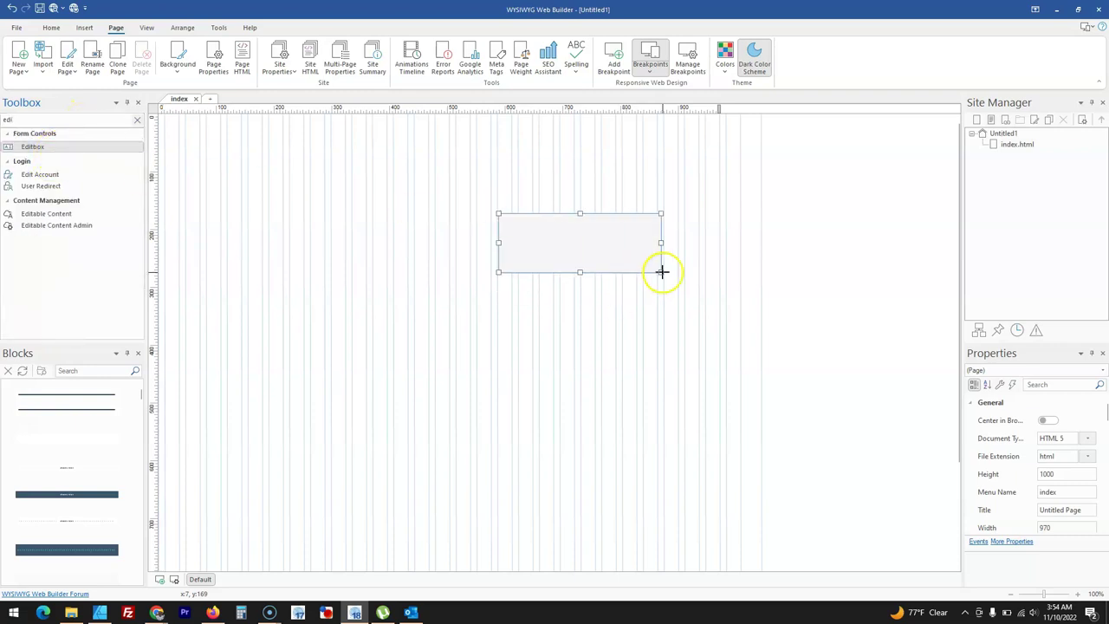
Enable the floating label for the editbox and set its placeholder to "dfdsf"
{"action": "double_click", "coordinate": [602, 251]}
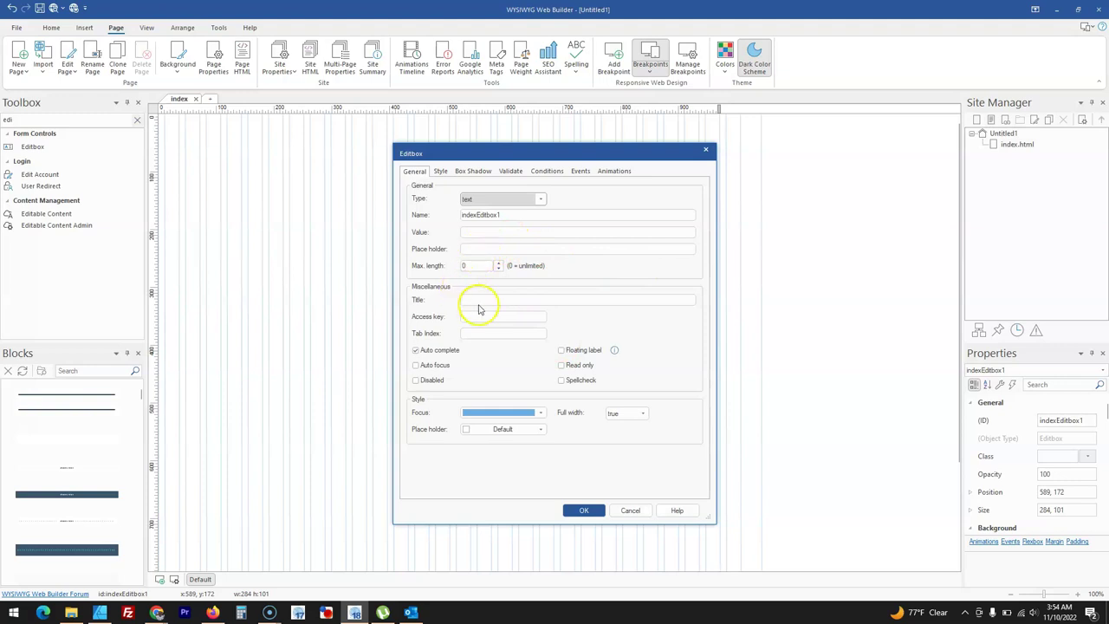
{"action": "left_click", "coordinate": [561, 350]}
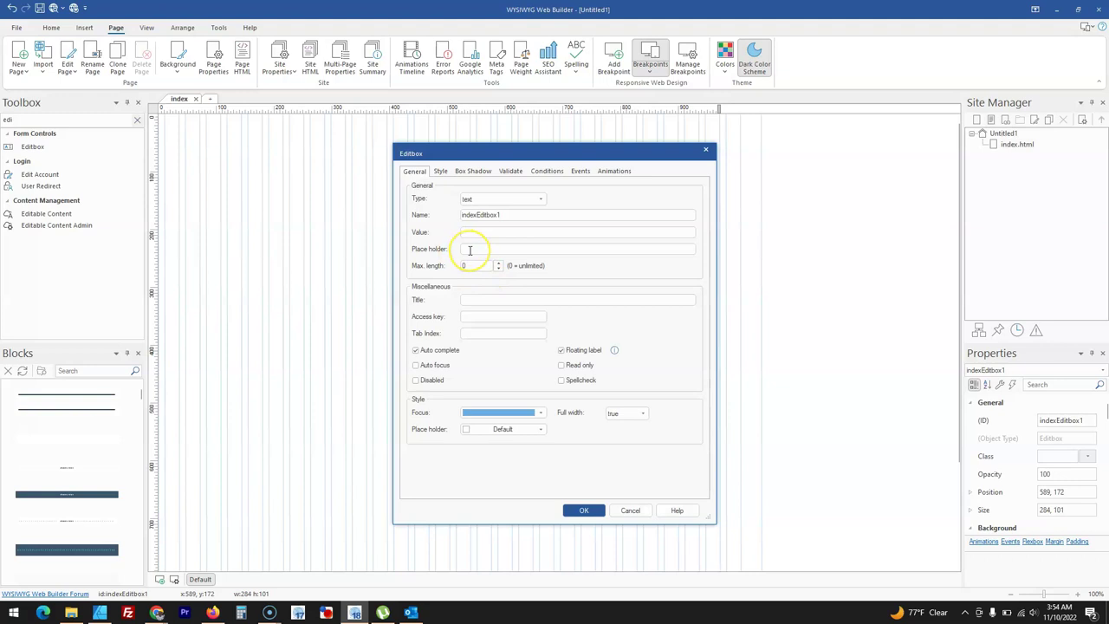
{"action": "left_click", "coordinate": [470, 249]}
{"action": "type", "text": "dfdsf"}
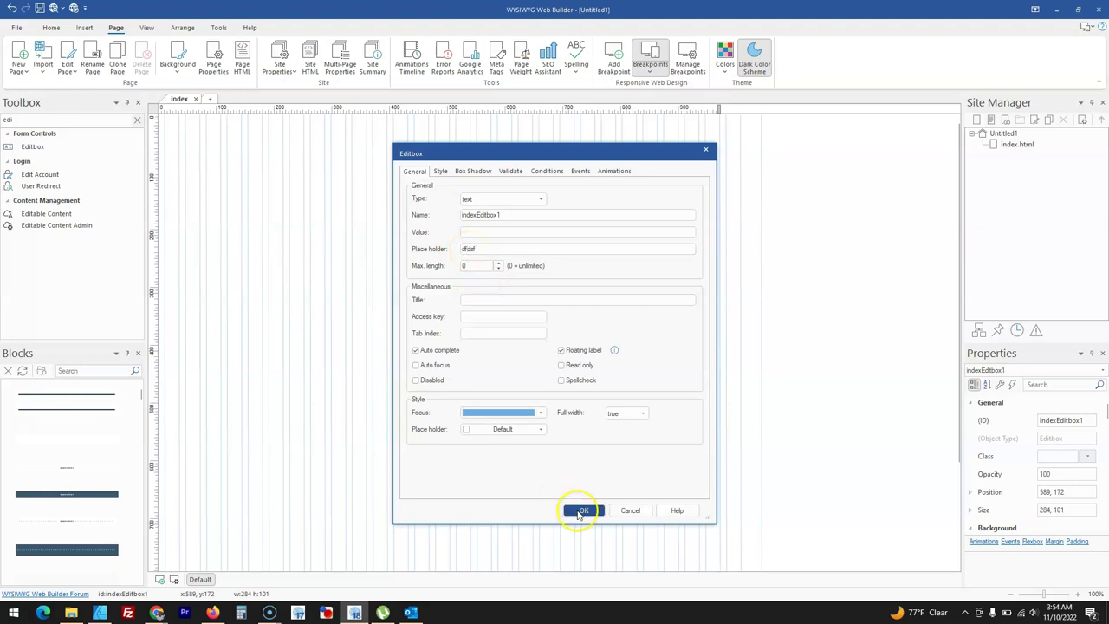
{"action": "left_click", "coordinate": [581, 511]}
Move the editbox to about 493, 178 and test its floating label in a browser preview
{"action": "left_click_drag", "start_coordinate": [499, 260], "coordinate": [445, 265]}
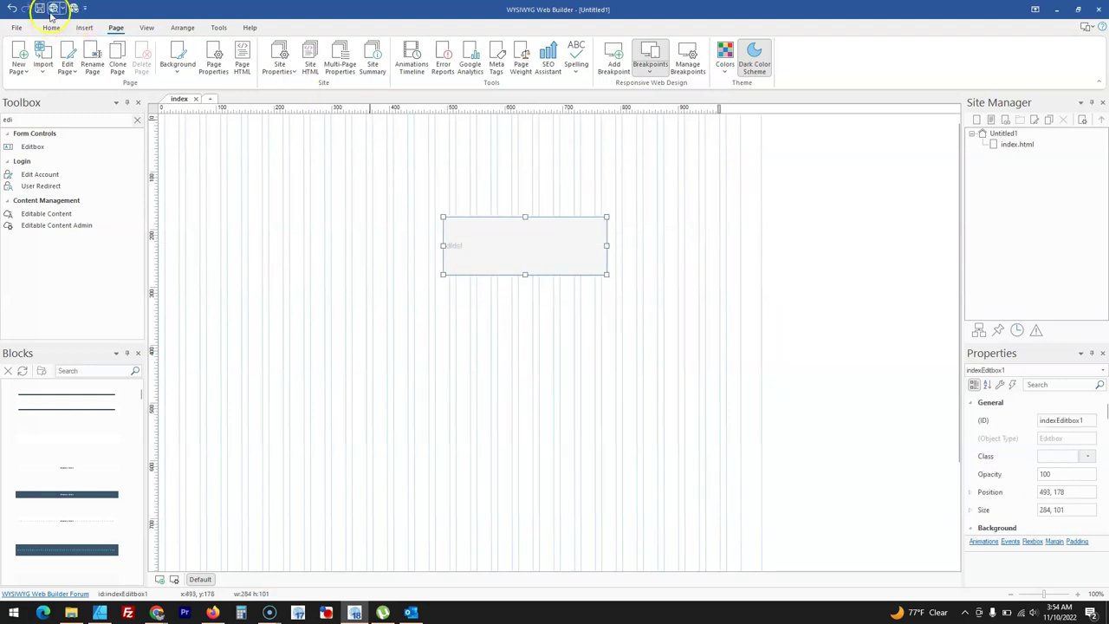
{"action": "left_click", "coordinate": [53, 8]}
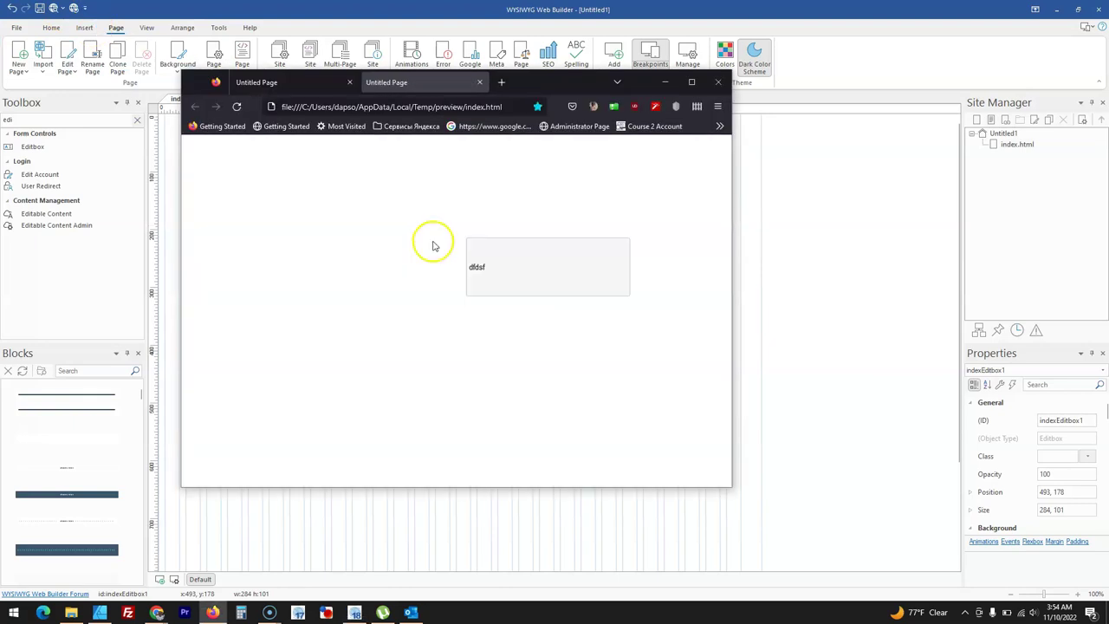
{"action": "left_click", "coordinate": [542, 283]}
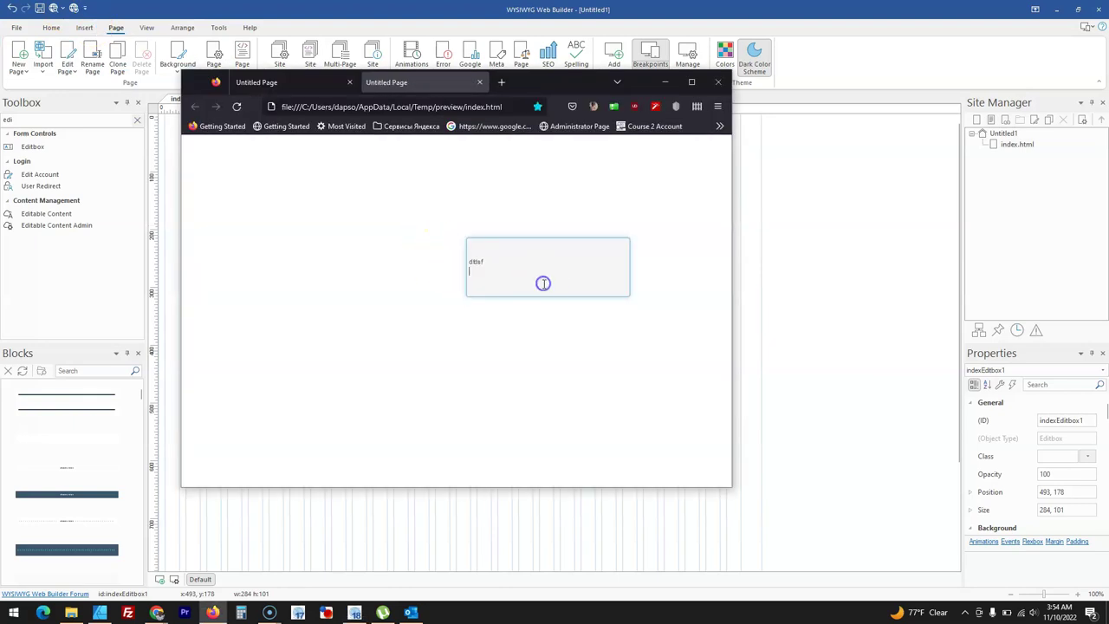
{"action": "left_click", "coordinate": [665, 81]}
Delete the editbox and add a Radio Button of about 201 by 71 px to the page in its place
{"action": "left_click_drag", "start_coordinate": [513, 257], "coordinate": [445, 257]}
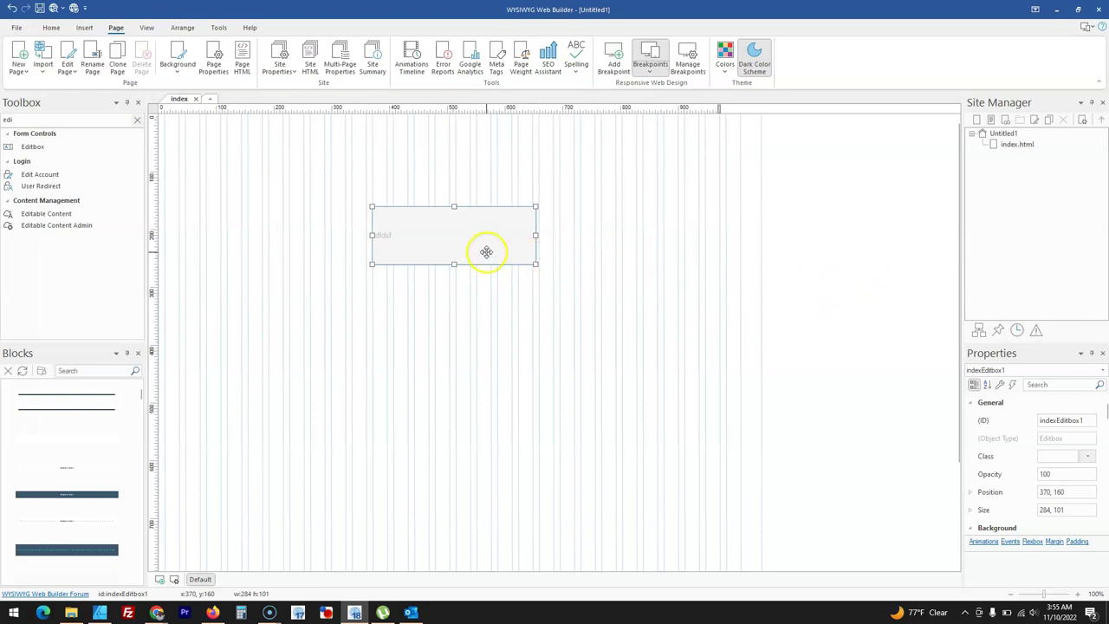
{"action": "key", "text": "Delete"}
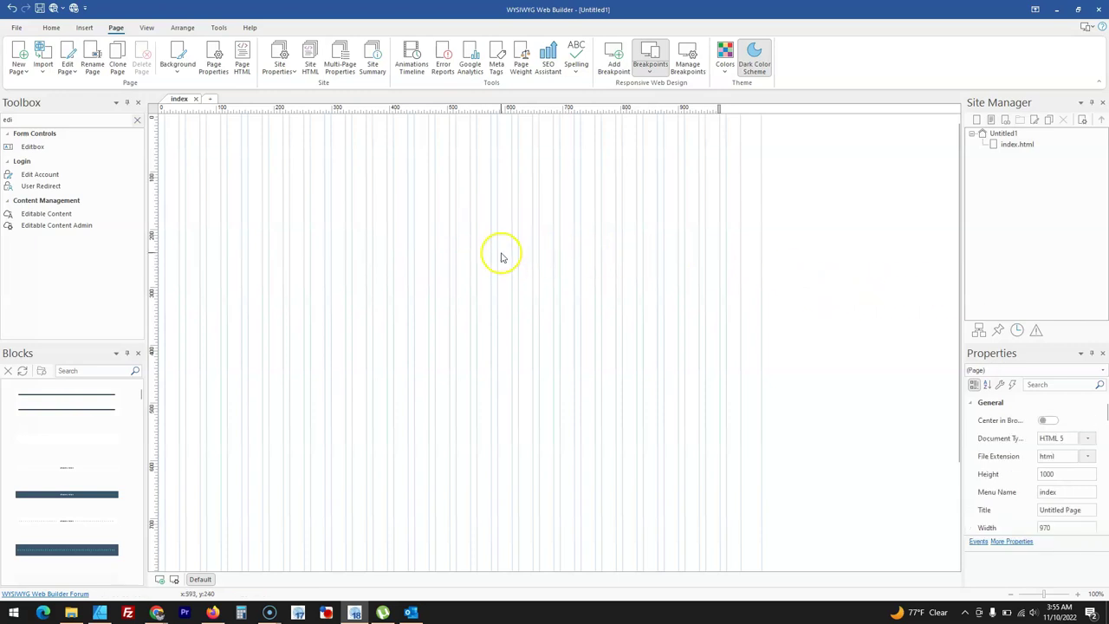
{"action": "left_click", "coordinate": [137, 120]}
{"action": "type", "text": "r"}
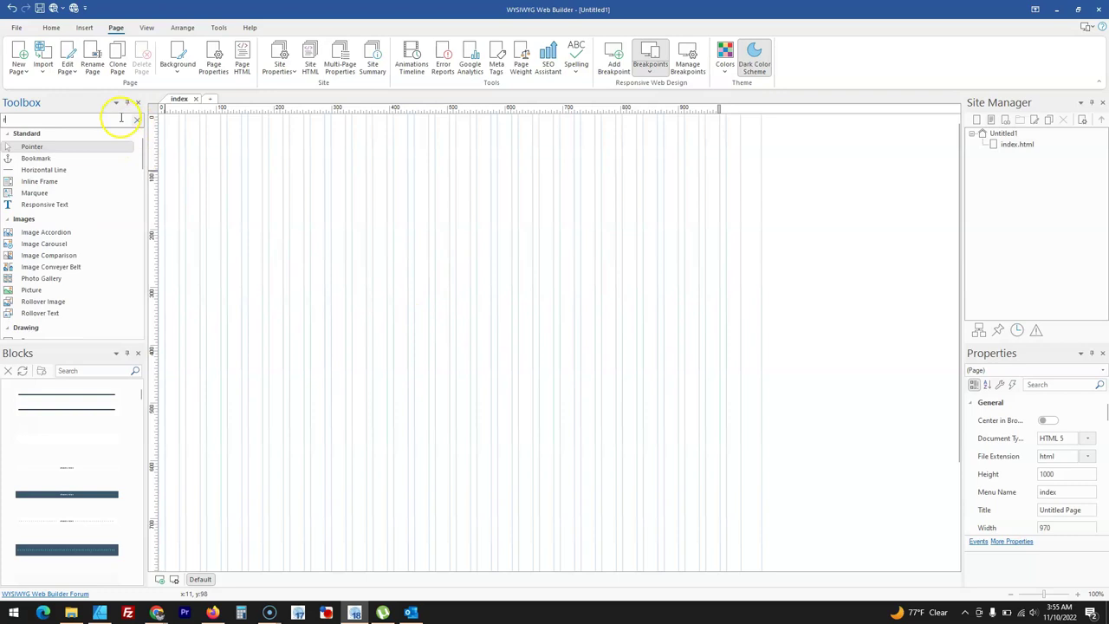
{"action": "type", "text": "ad"}
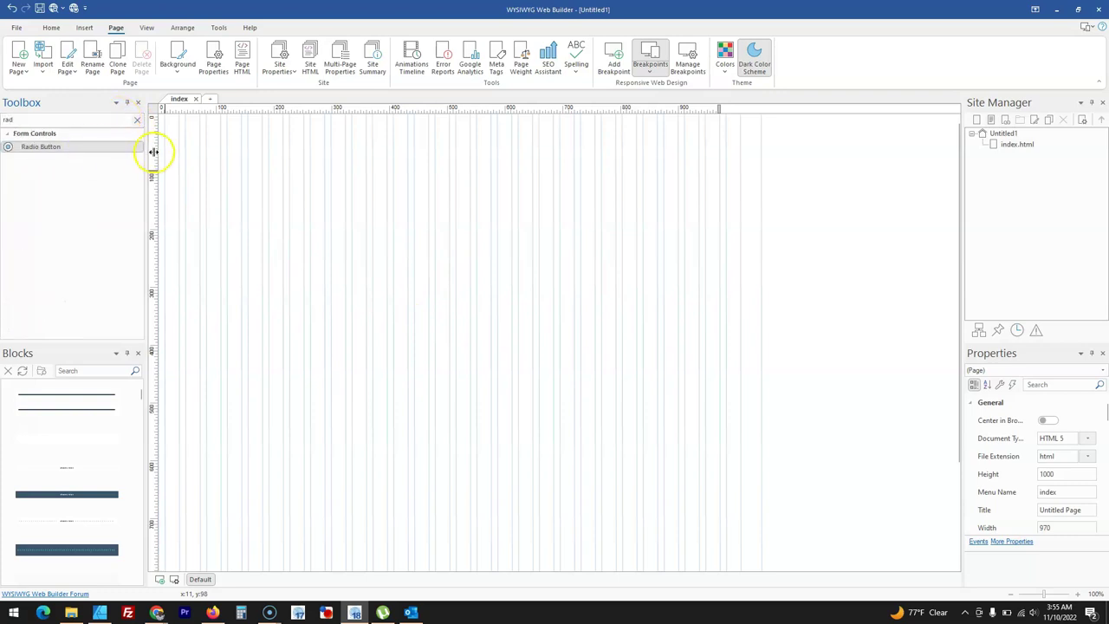
{"action": "left_click", "coordinate": [66, 148]}
{"action": "left_click_drag", "start_coordinate": [311, 205], "coordinate": [428, 245]}
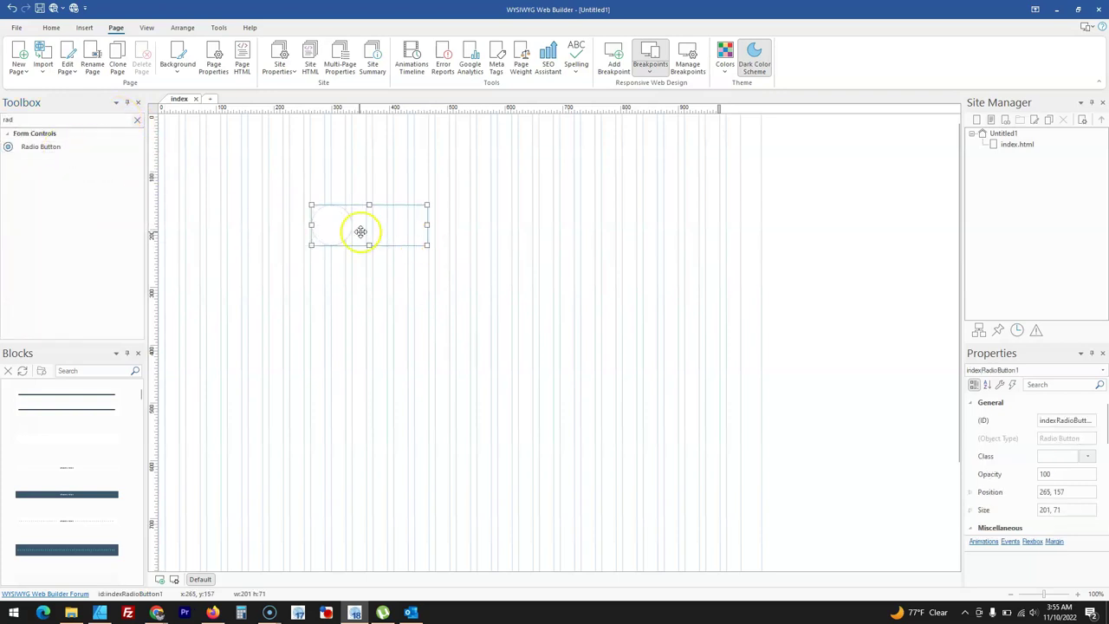
Examine the style options available for the radio button and close its settings without changes
{"action": "double_click", "coordinate": [358, 232]}
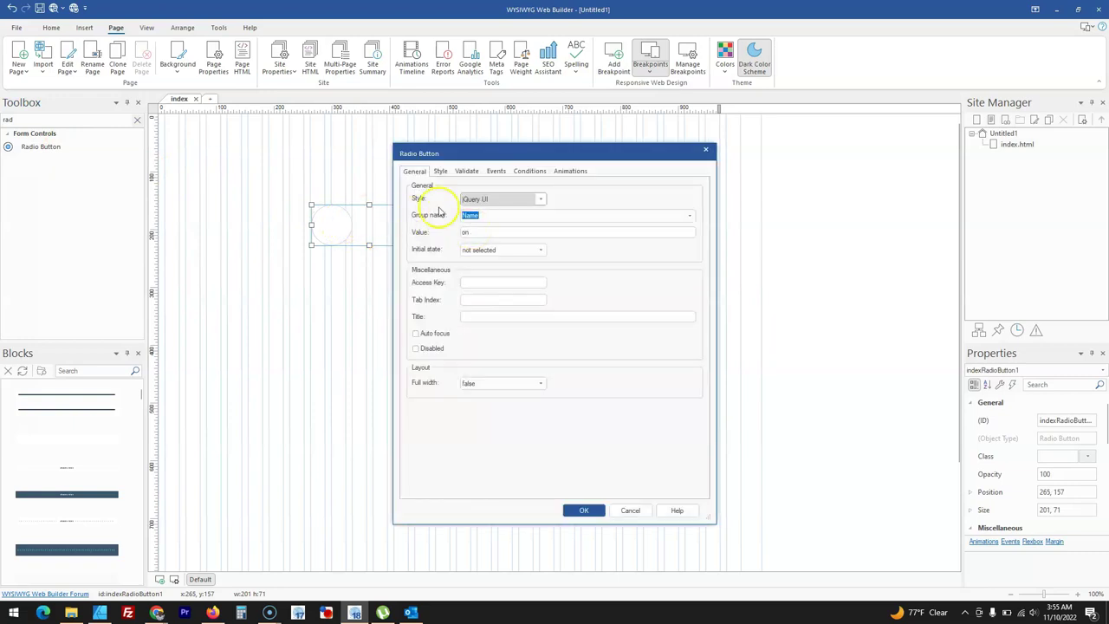
{"action": "left_click", "coordinate": [492, 203]}
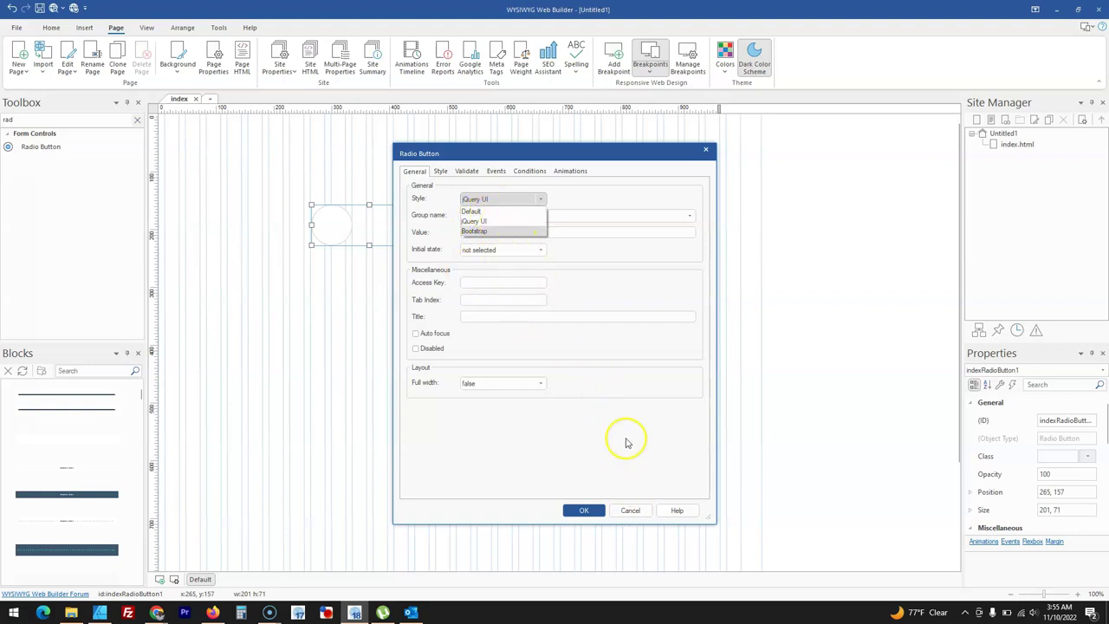
{"action": "left_click", "coordinate": [630, 511]}
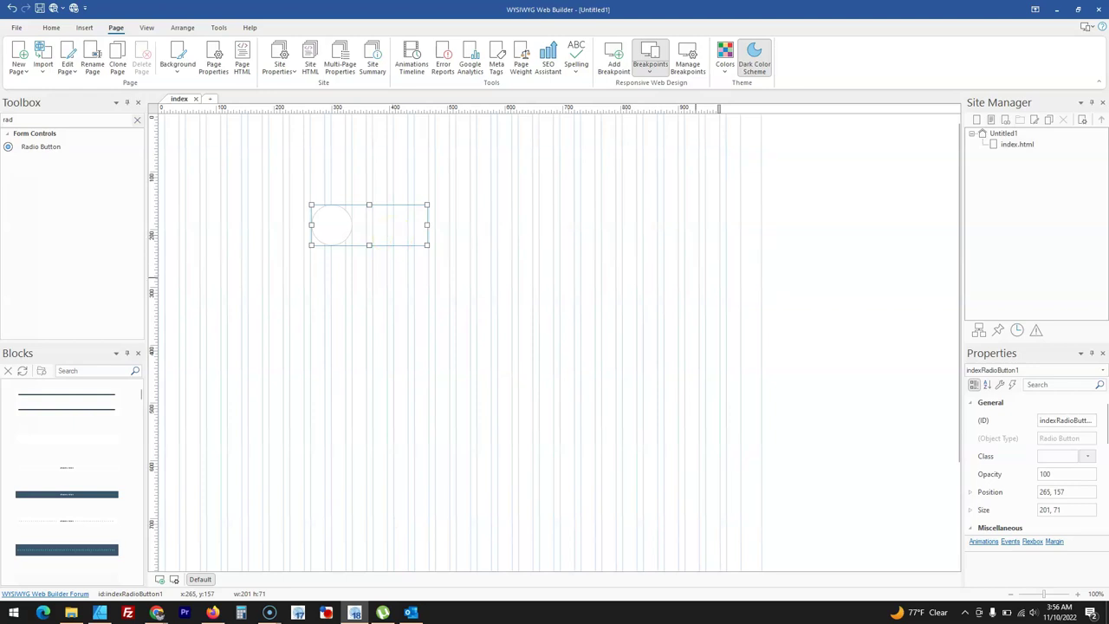
Find the Checkbox object in the toolbox and add one of about 159 by 116 px beside the radio button
{"action": "left_click", "coordinate": [136, 120]}
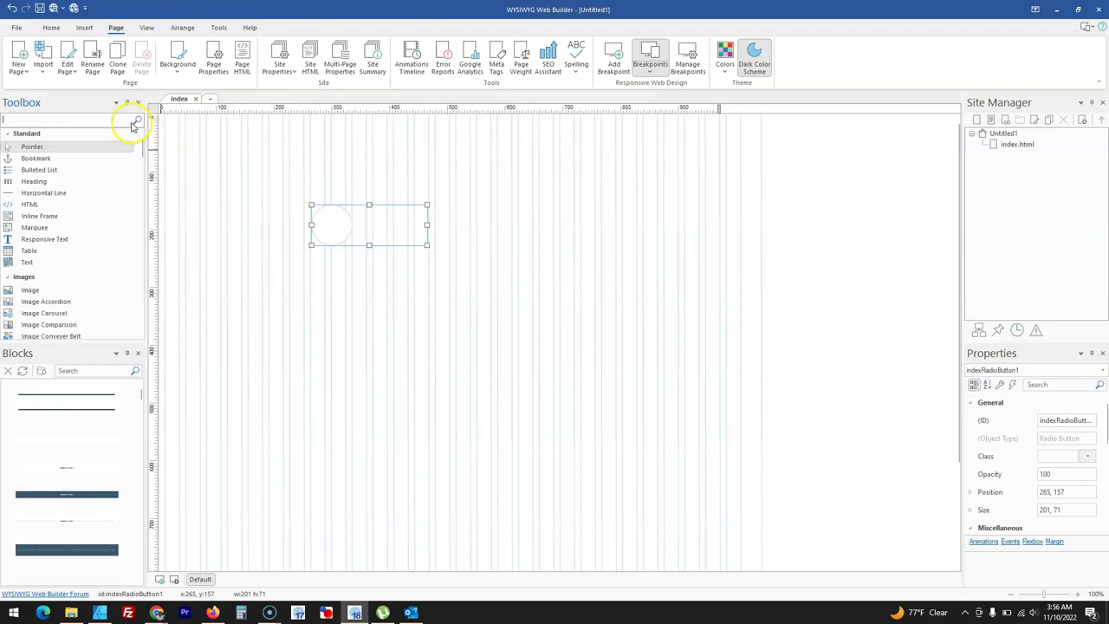
{"action": "type", "text": "che"}
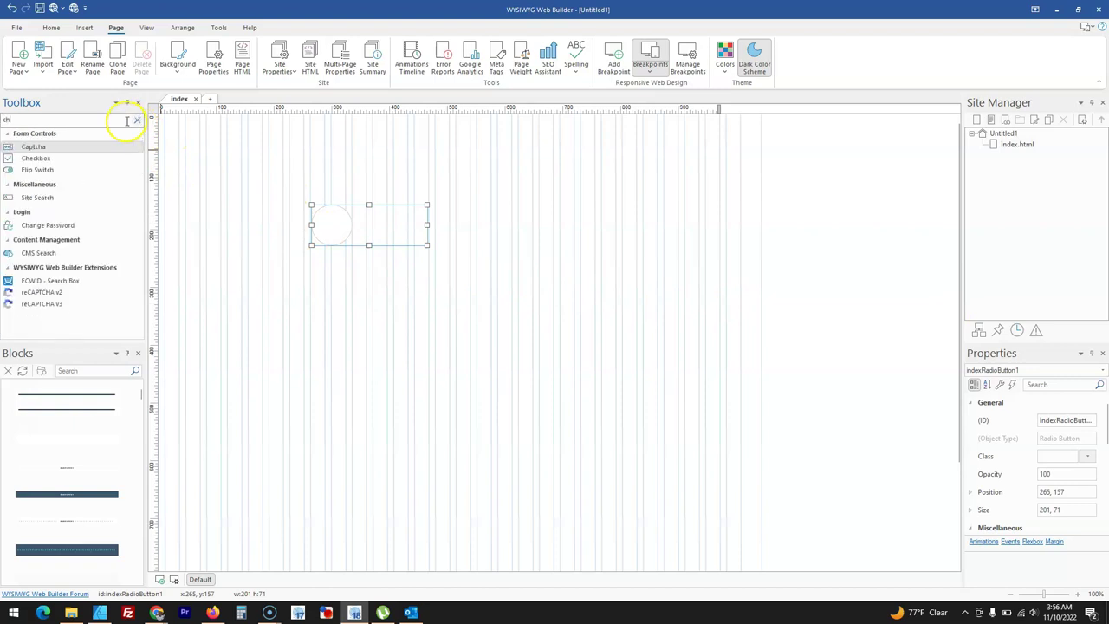
{"action": "left_click", "coordinate": [75, 148]}
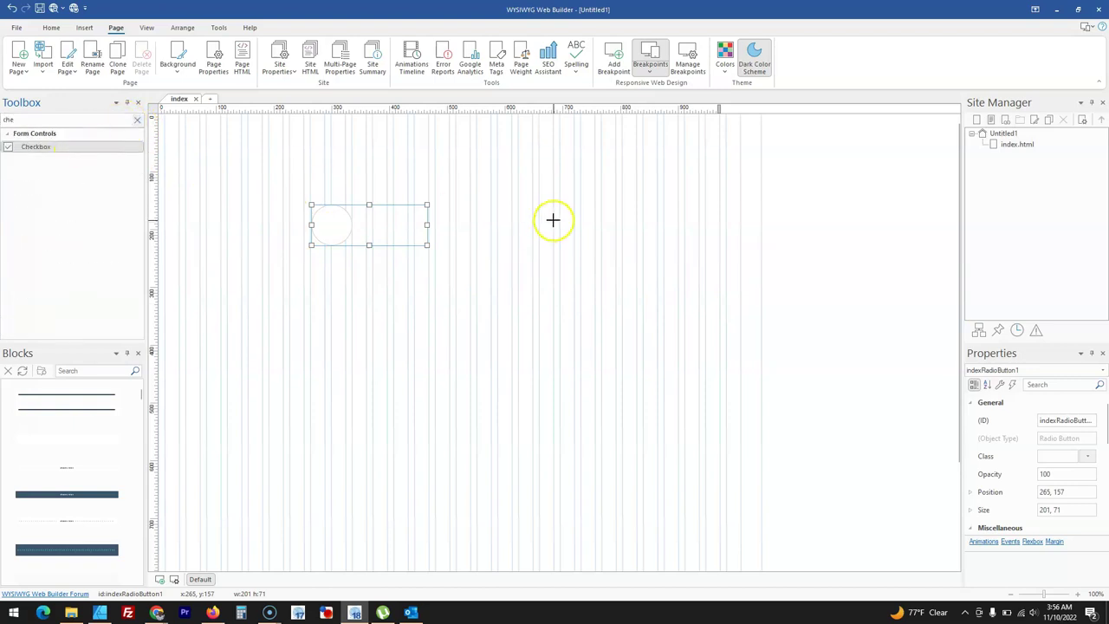
{"action": "left_click_drag", "start_coordinate": [552, 220], "coordinate": [645, 287]}
Examine the checkbox's style setting, close its settings without changes, and deselect the checkbox
{"action": "double_click", "coordinate": [579, 260]}
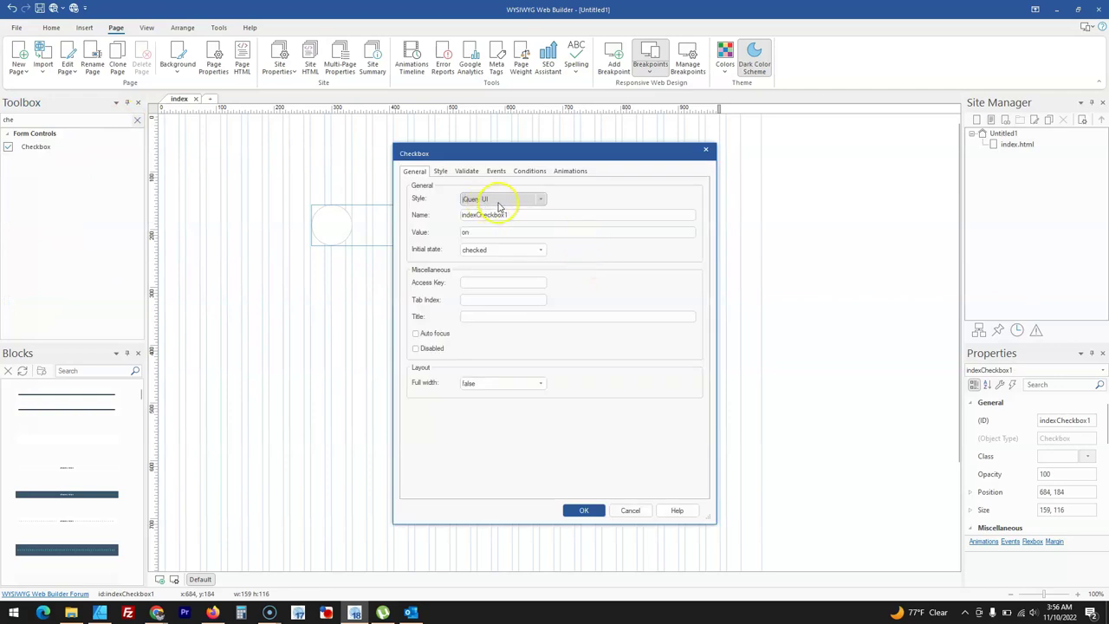
{"action": "left_click", "coordinate": [495, 201]}
{"action": "left_click", "coordinate": [622, 516]}
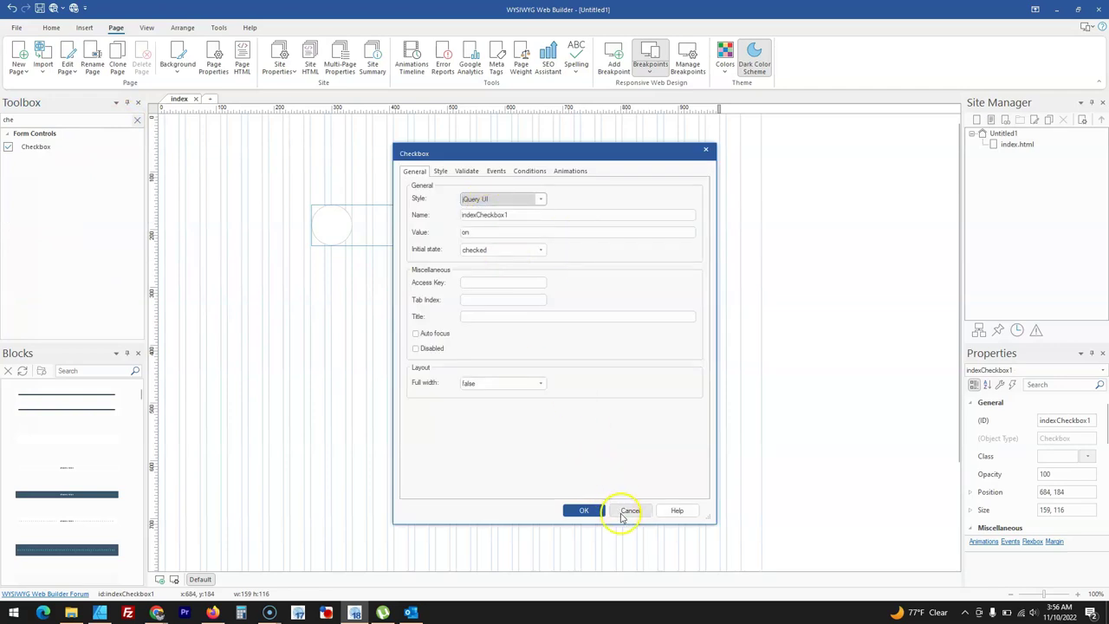
{"action": "left_click", "coordinate": [630, 511]}
{"action": "left_click", "coordinate": [390, 366]}
Add an Image Comparison object of about 417 by 158 px below the form controls, using francis-icon-dove-removebg-preview.png as its image
{"action": "left_click", "coordinate": [88, 118]}
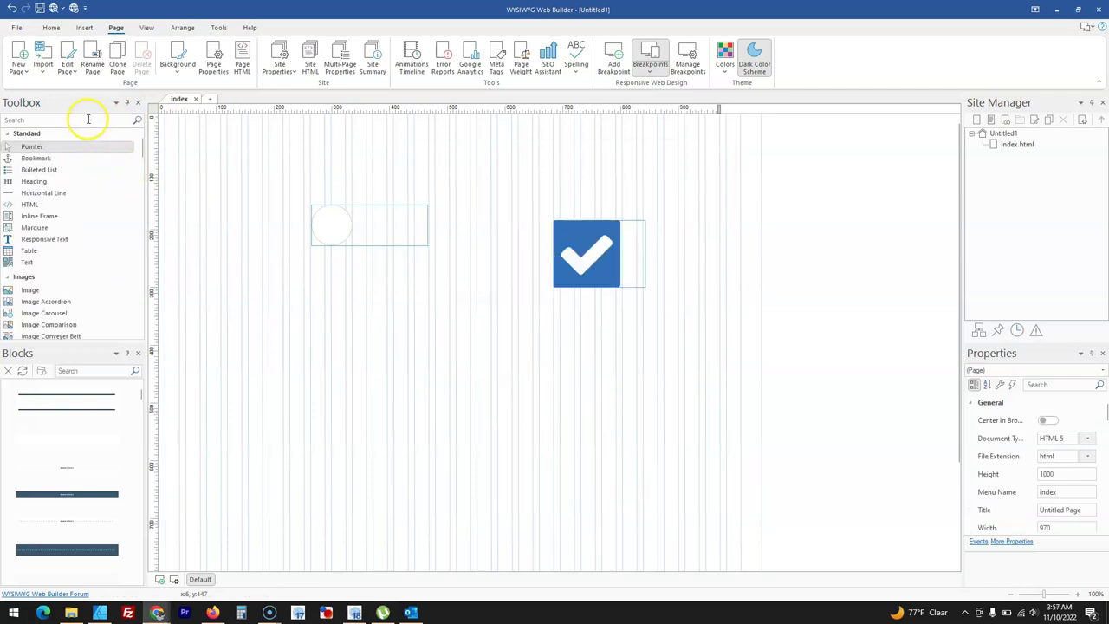
{"action": "type", "text": "ima"}
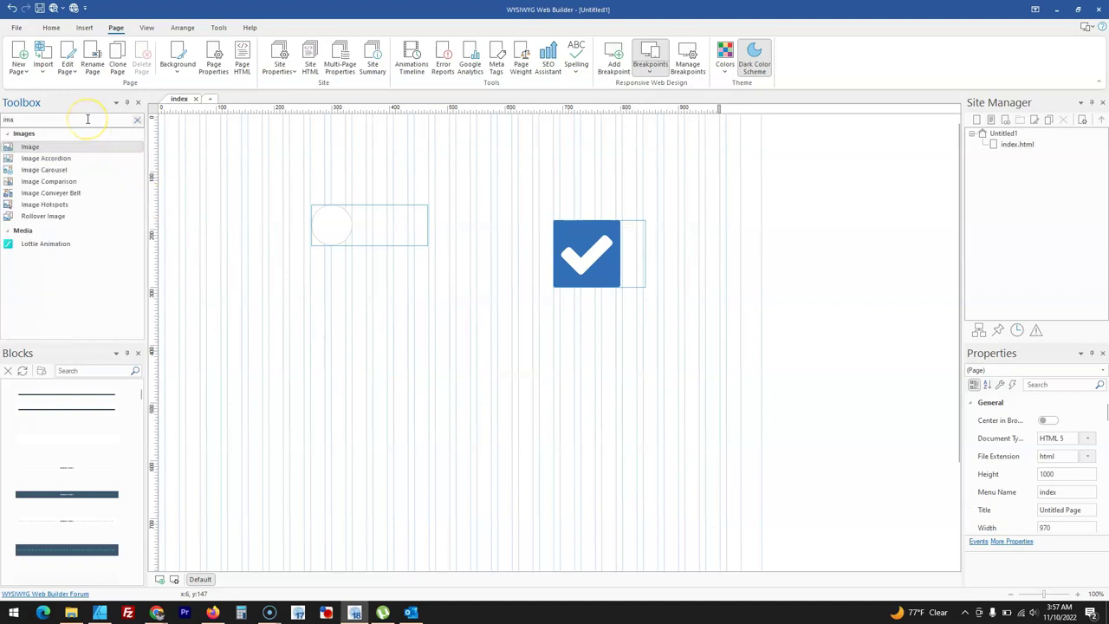
{"action": "left_click", "coordinate": [49, 181]}
{"action": "left_click_drag", "start_coordinate": [397, 336], "coordinate": [639, 426]}
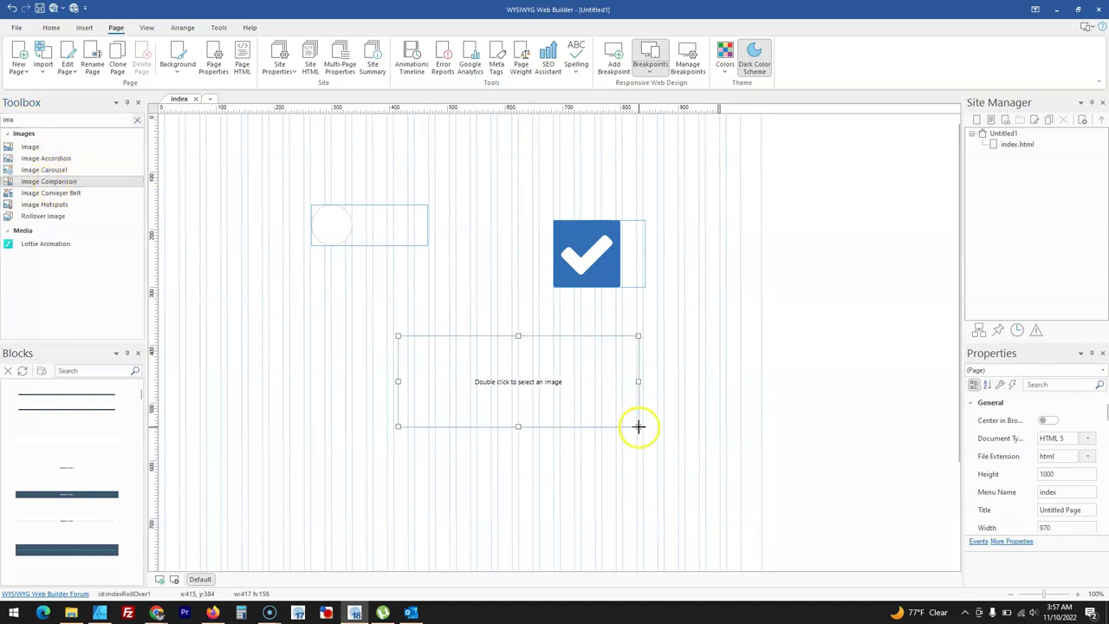
{"action": "double_click", "coordinate": [596, 405]}
{"action": "left_click", "coordinate": [528, 357]}
{"action": "double_click", "coordinate": [531, 361]}
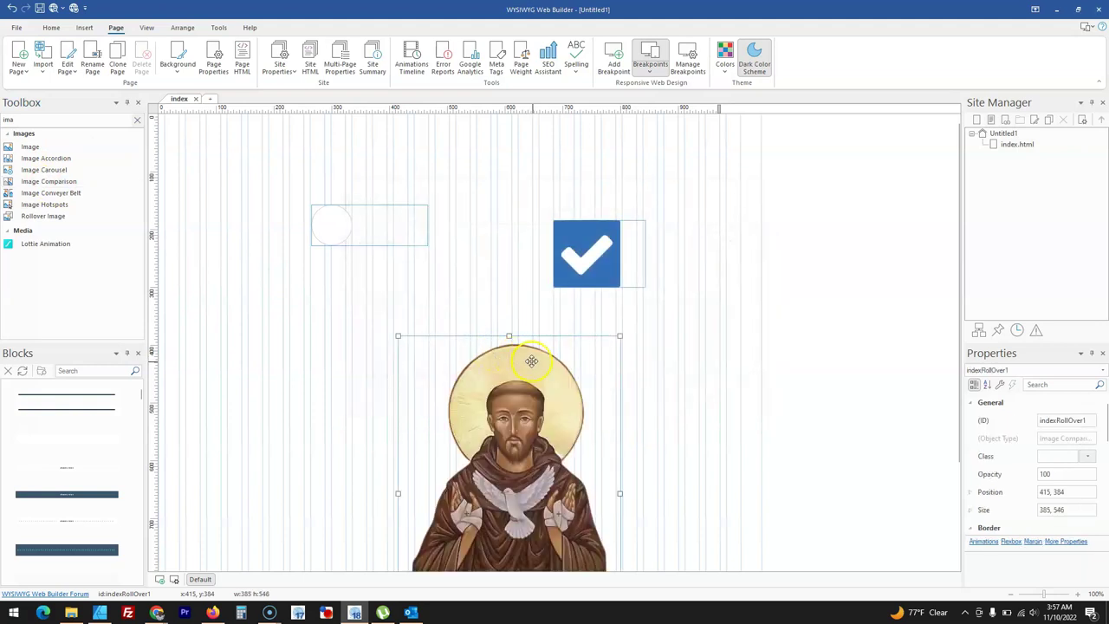
Set the comparison's hover image to the how-to-deal-with-unsafe-wiring photo and move the object up to about 173, 127
{"action": "left_click_drag", "start_coordinate": [532, 360], "coordinate": [530, 358]}
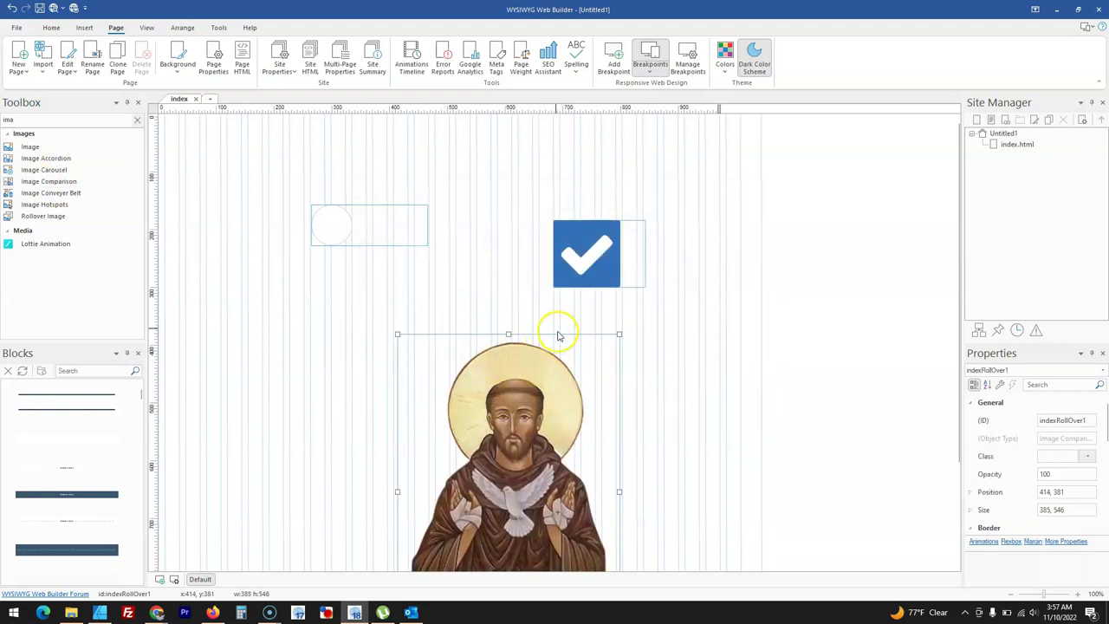
{"action": "left_click_drag", "start_coordinate": [556, 423], "coordinate": [434, 330]}
{"action": "double_click", "coordinate": [433, 334]}
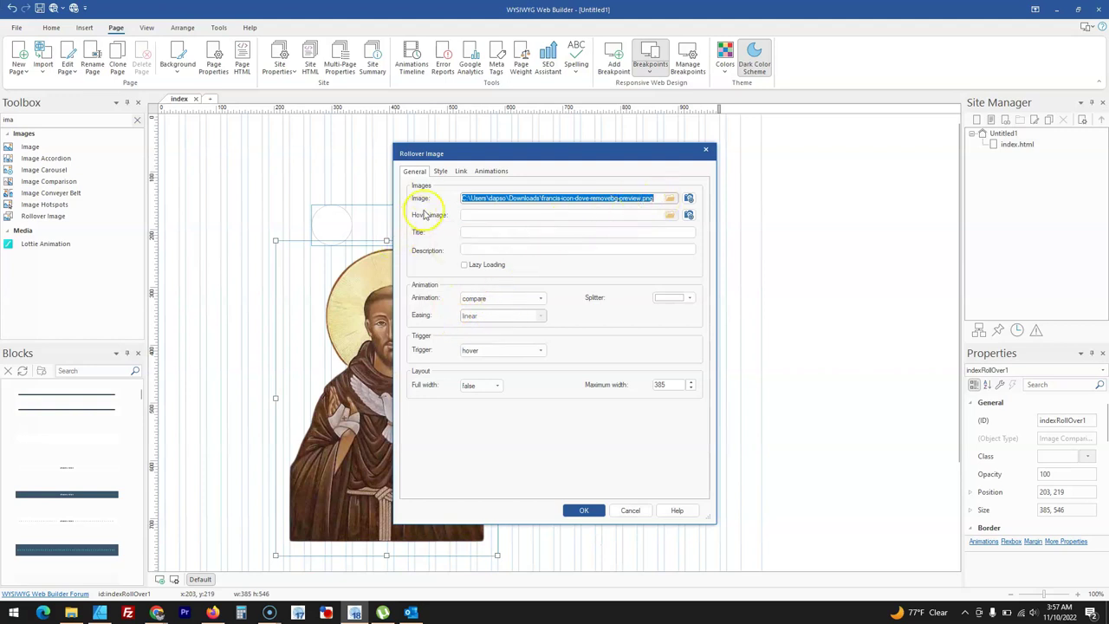
{"action": "left_click", "coordinate": [669, 214]}
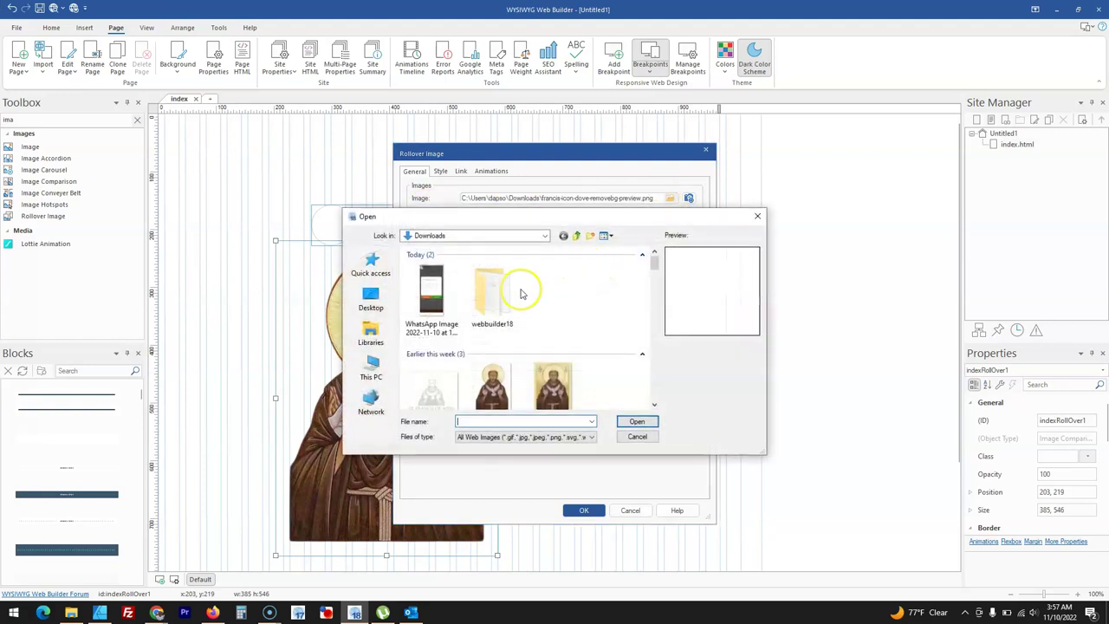
{"action": "scroll", "coordinate": [520, 312], "scroll_direction": "down", "scroll_amount": 3}
{"action": "double_click", "coordinate": [502, 323]}
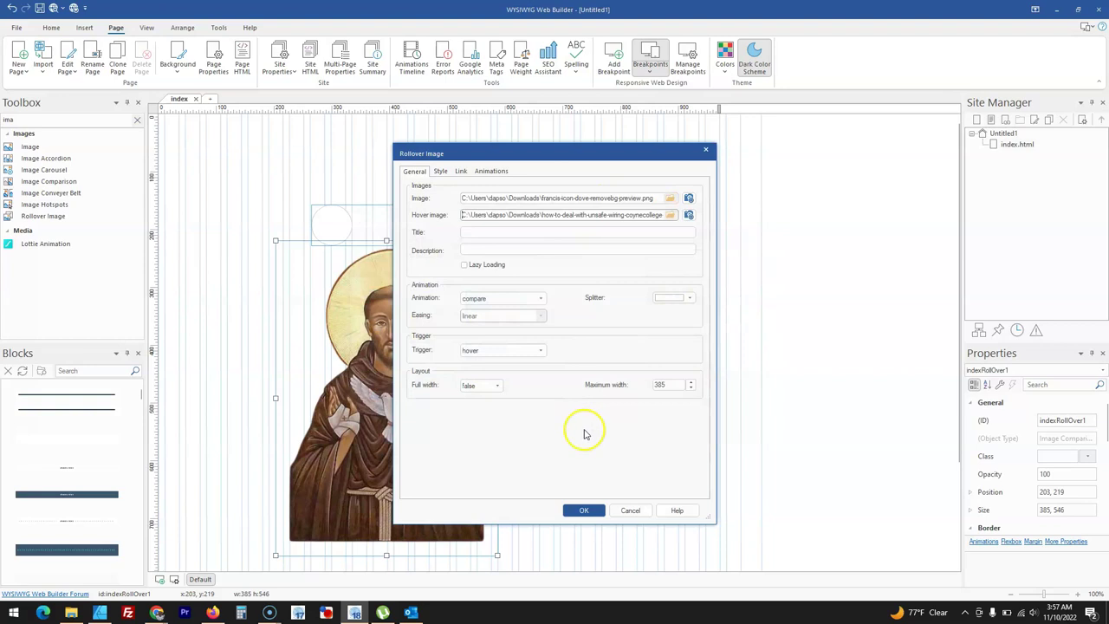
{"action": "left_click", "coordinate": [584, 510]}
{"action": "left_click_drag", "start_coordinate": [448, 408], "coordinate": [430, 355]}
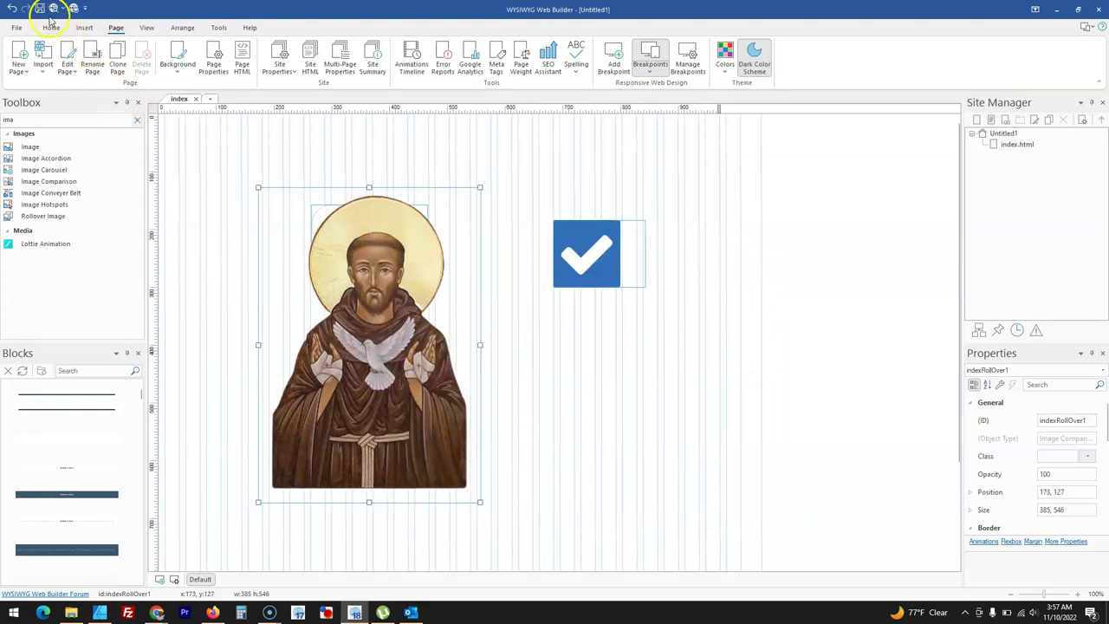
Preview the page in the browser, try the image comparison splitter, and return to the editor
{"action": "left_click", "coordinate": [53, 9]}
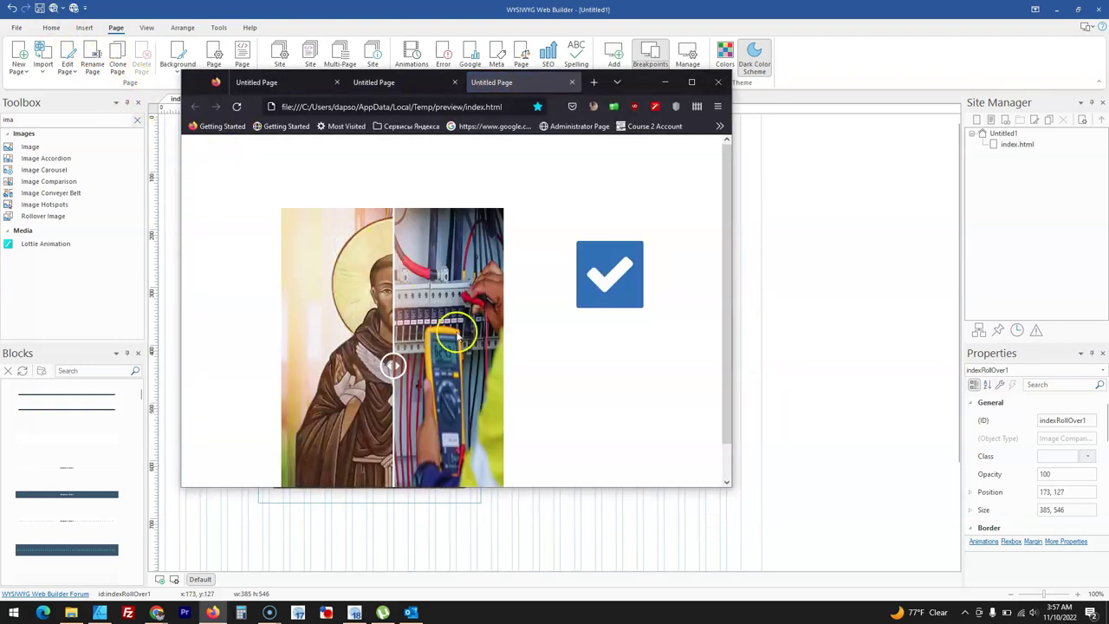
{"action": "left_click_drag", "start_coordinate": [397, 364], "coordinate": [331, 329]}
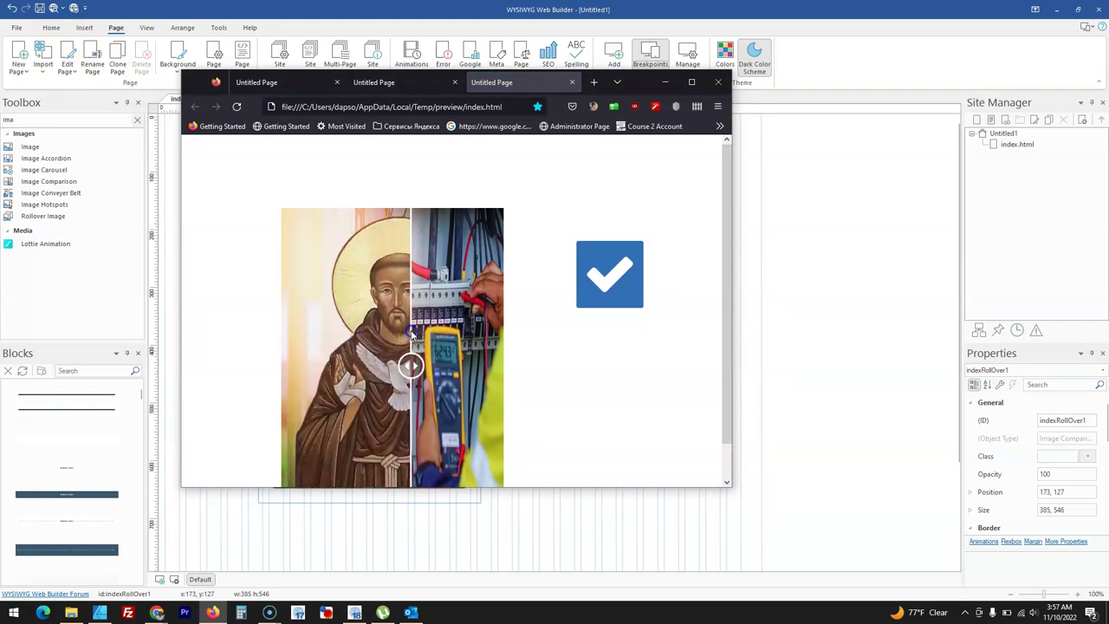
{"action": "left_click", "coordinate": [665, 82]}
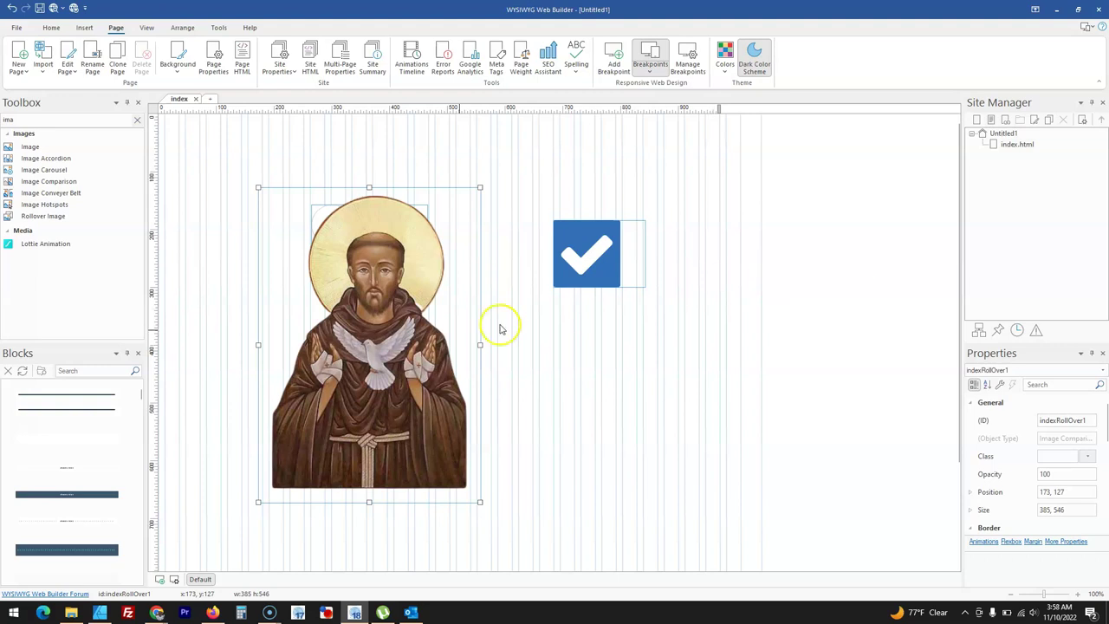
Delete all objects from the index page
{"action": "left_click", "coordinate": [509, 364]}
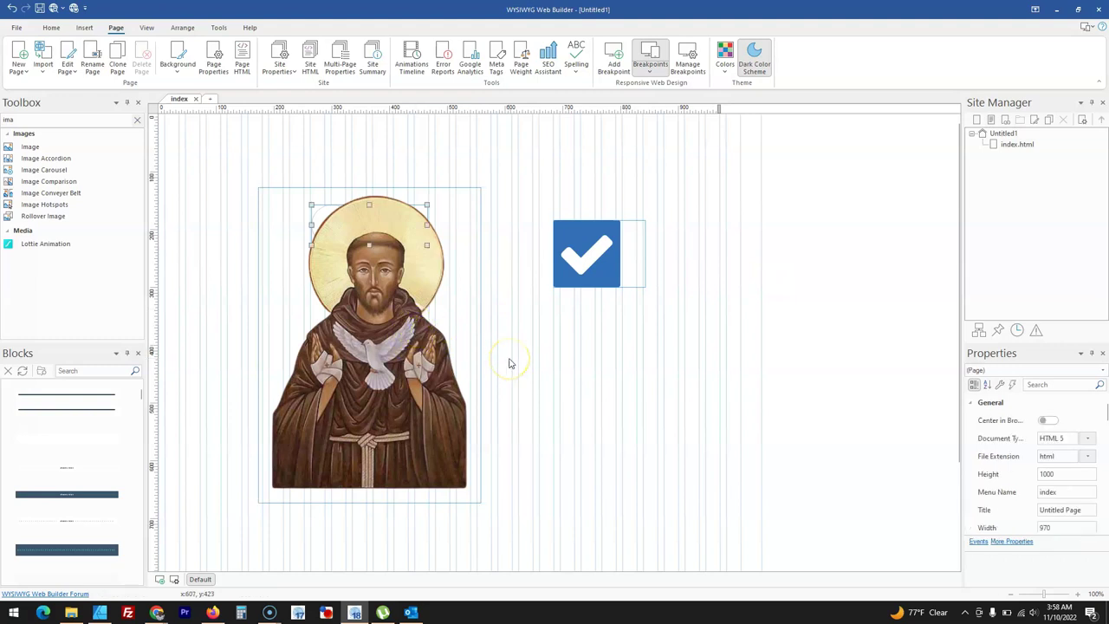
{"action": "key", "text": "ctrl+a"}
{"action": "key", "text": "Delete"}
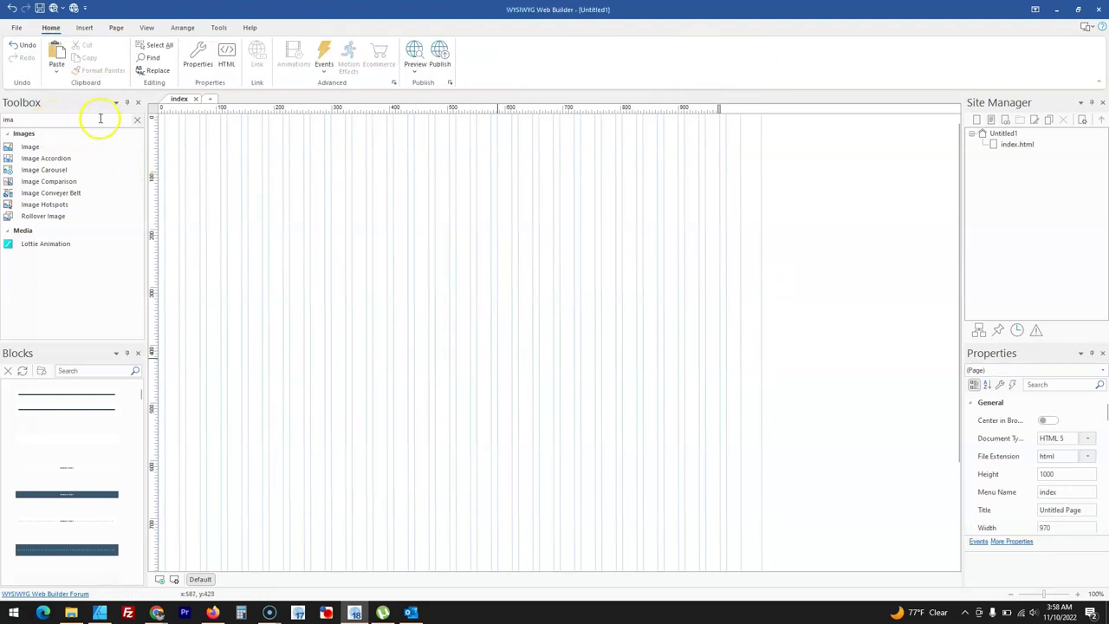
Add an Image object with the how-to-deal-with-unsafe-wiring photo, about 319 by 212 px, to the upper part of the page
{"action": "left_click", "coordinate": [34, 146]}
{"action": "mouse_move", "coordinate": [281, 156]}
{"action": "left_mouse_down"}
{"action": "mouse_move", "coordinate": [482, 230]}
{"action": "mouse_move", "coordinate": [465, 228]}
{"action": "left_mouse_up"}
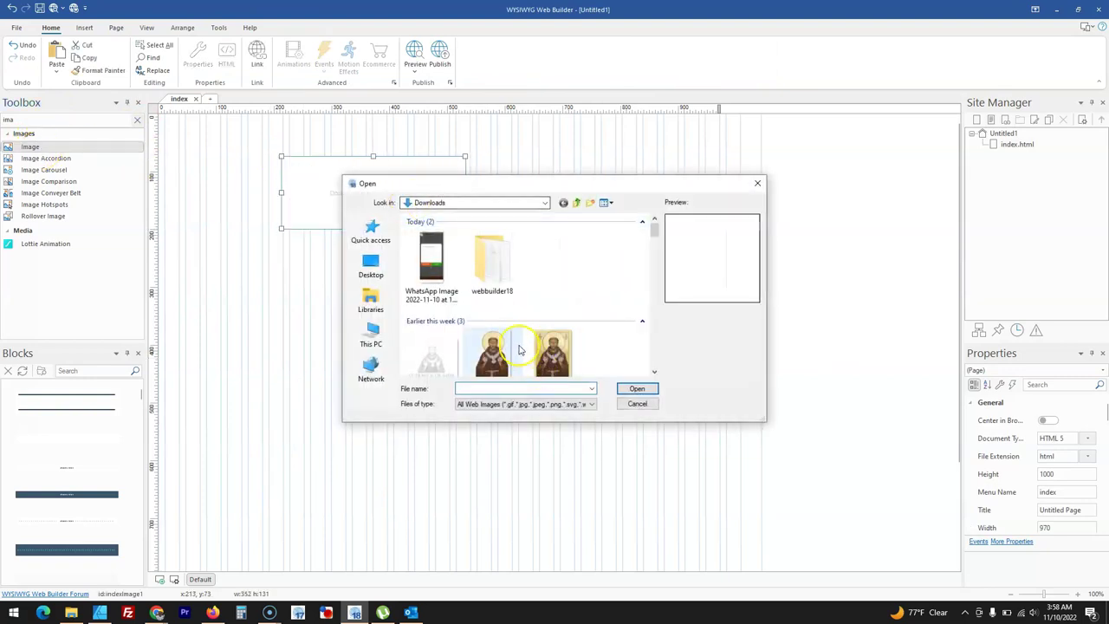
{"action": "scroll", "coordinate": [520, 350], "scroll_direction": "down", "scroll_amount": 3}
{"action": "double_click", "coordinate": [493, 300]}
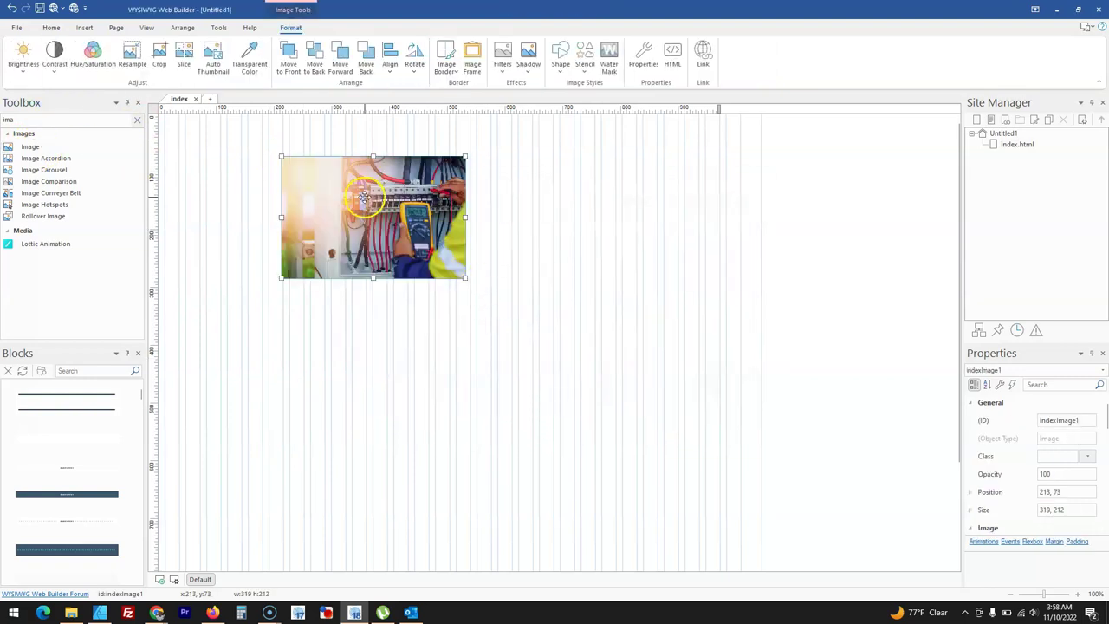
Add a repeating text watermark to the wiring photo
{"action": "double_click", "coordinate": [364, 197]}
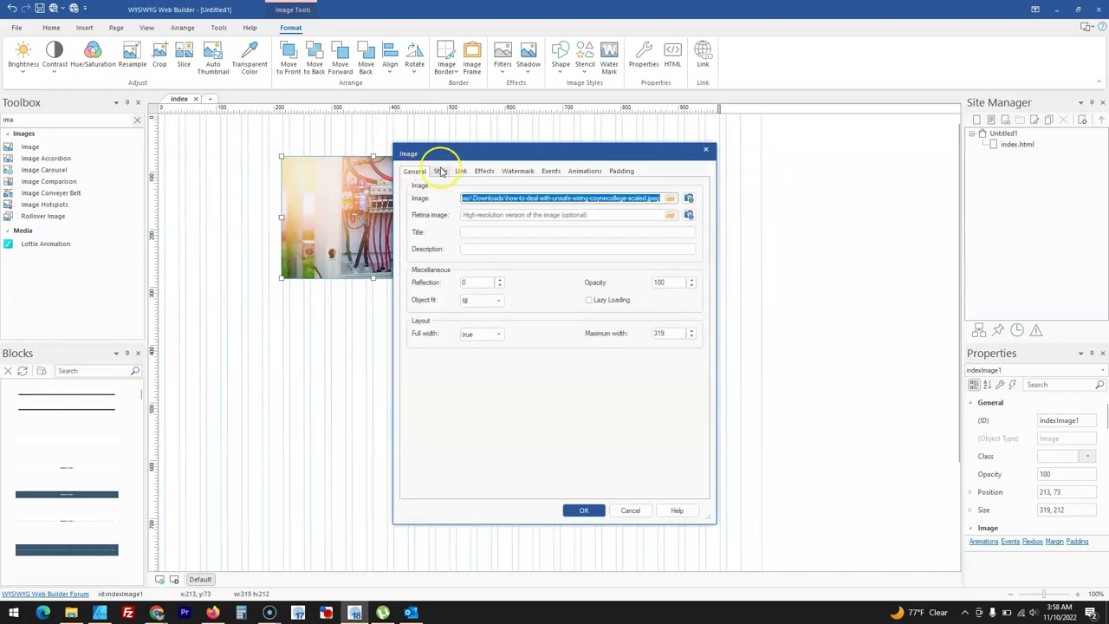
{"action": "left_click", "coordinate": [512, 170]}
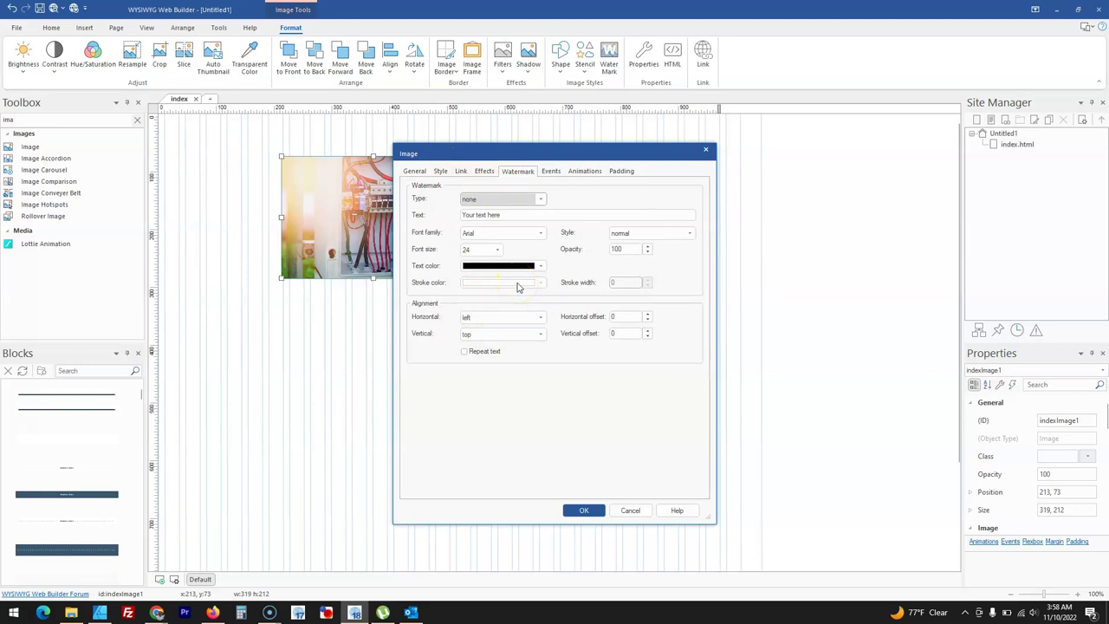
{"action": "left_click", "coordinate": [507, 216]}
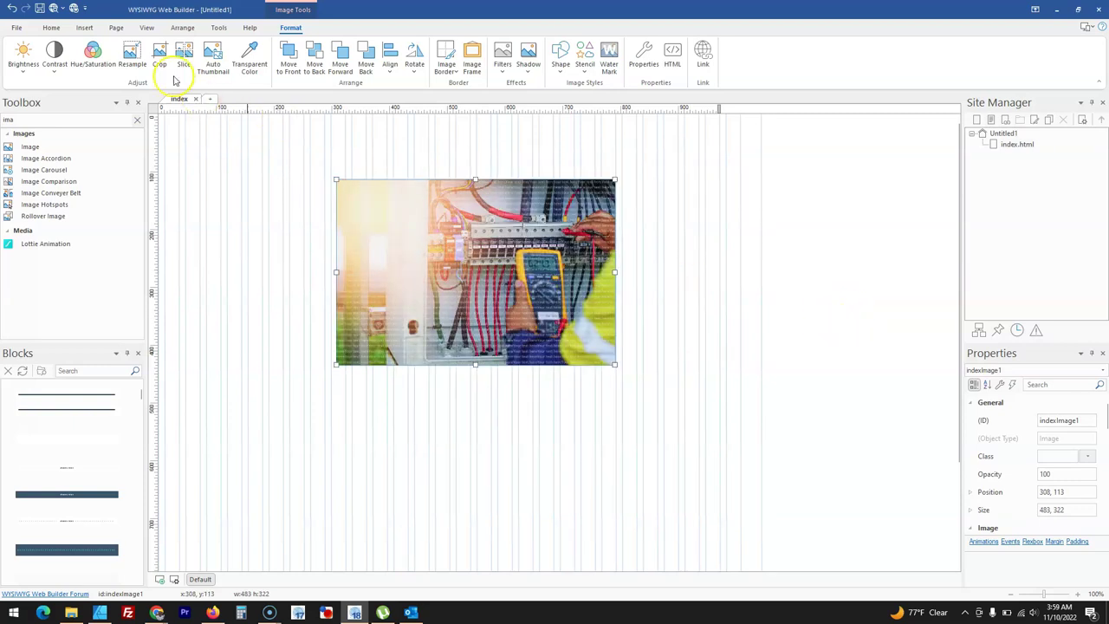
Add an Image Hotspots object overlapping the wiring photo, using the francis-icon-dove picture, about 221 by 313 px
{"action": "left_click", "coordinate": [138, 120]}
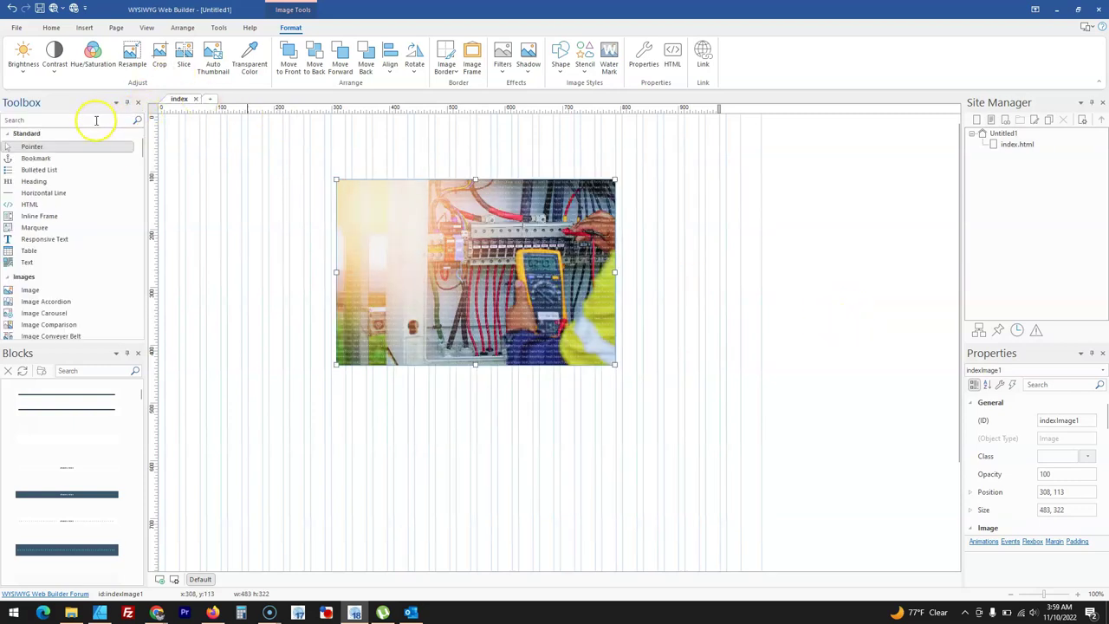
{"action": "type", "text": "hot"}
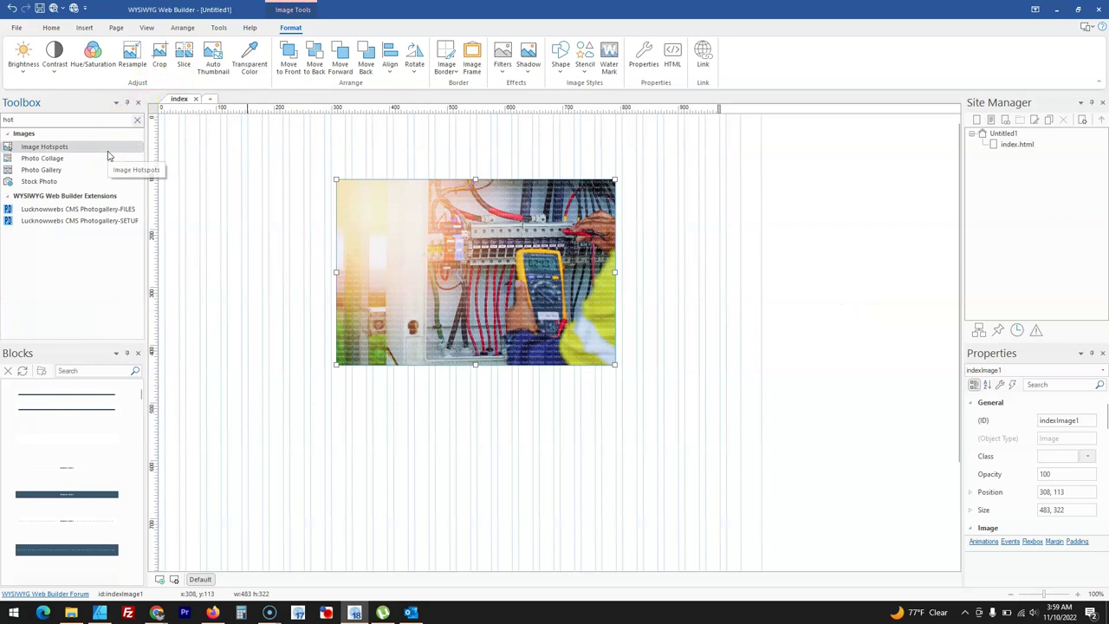
{"action": "left_click", "coordinate": [91, 148]}
{"action": "mouse_move", "coordinate": [272, 231]}
{"action": "left_mouse_down"}
{"action": "mouse_move", "coordinate": [379, 364]}
{"action": "mouse_move", "coordinate": [408, 331]}
{"action": "left_mouse_up"}
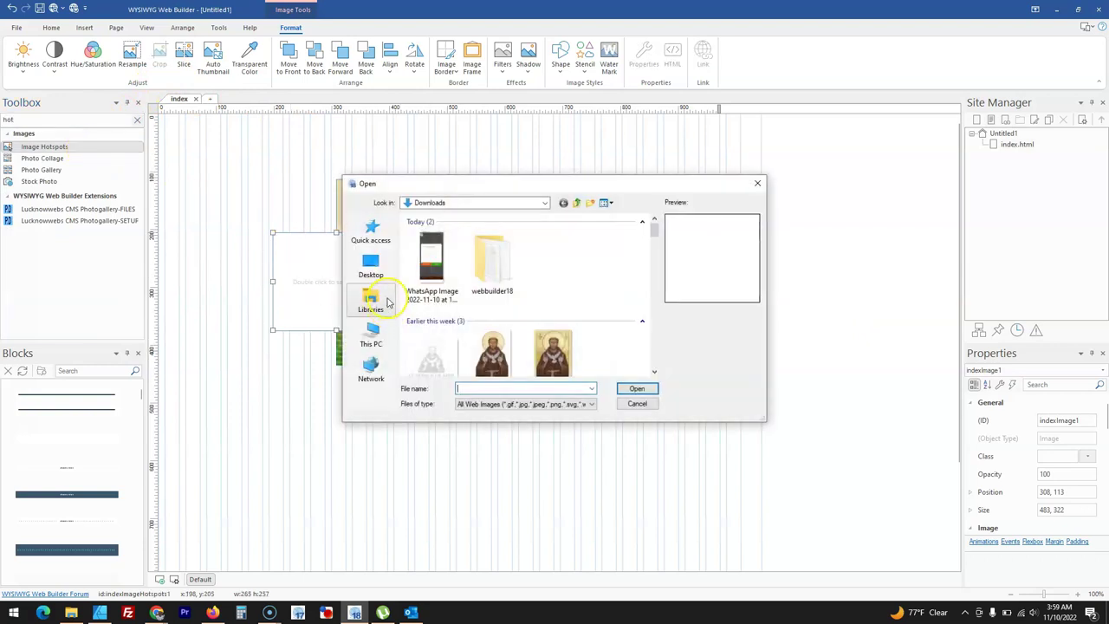
{"action": "double_click", "coordinate": [491, 351]}
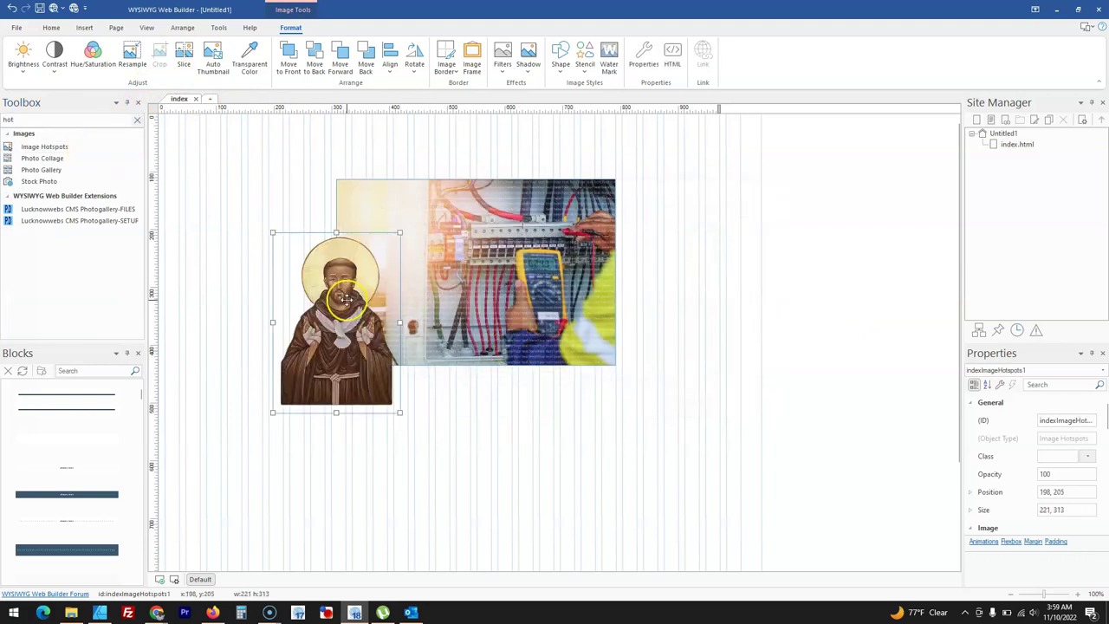
Examine the tooltip settings and placement options of the image hotspots object
{"action": "double_click", "coordinate": [346, 299]}
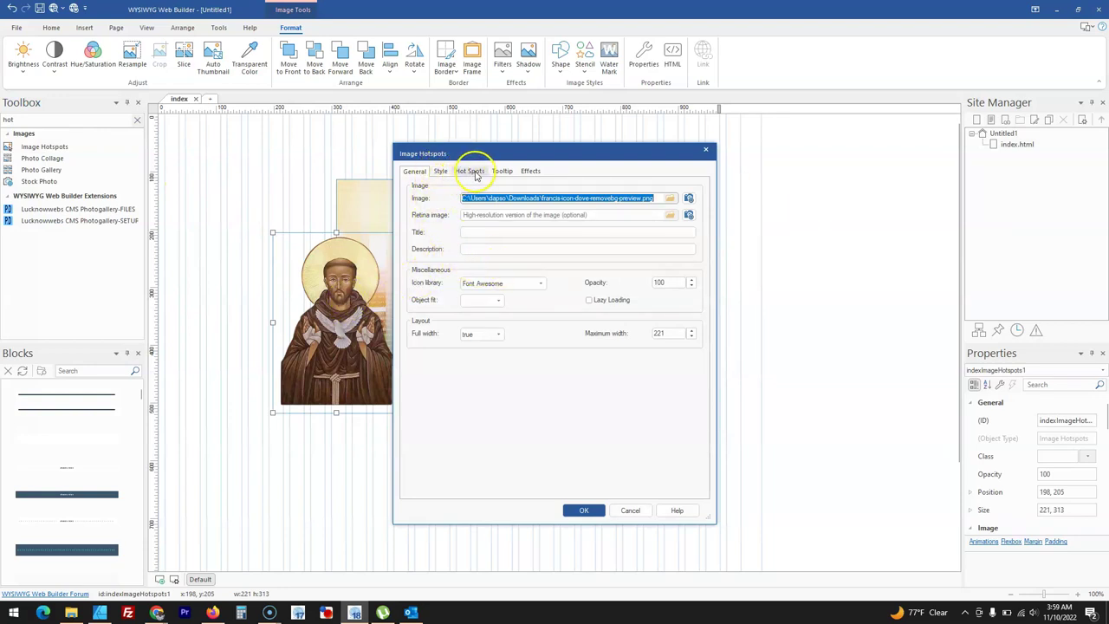
{"action": "left_click", "coordinate": [505, 171]}
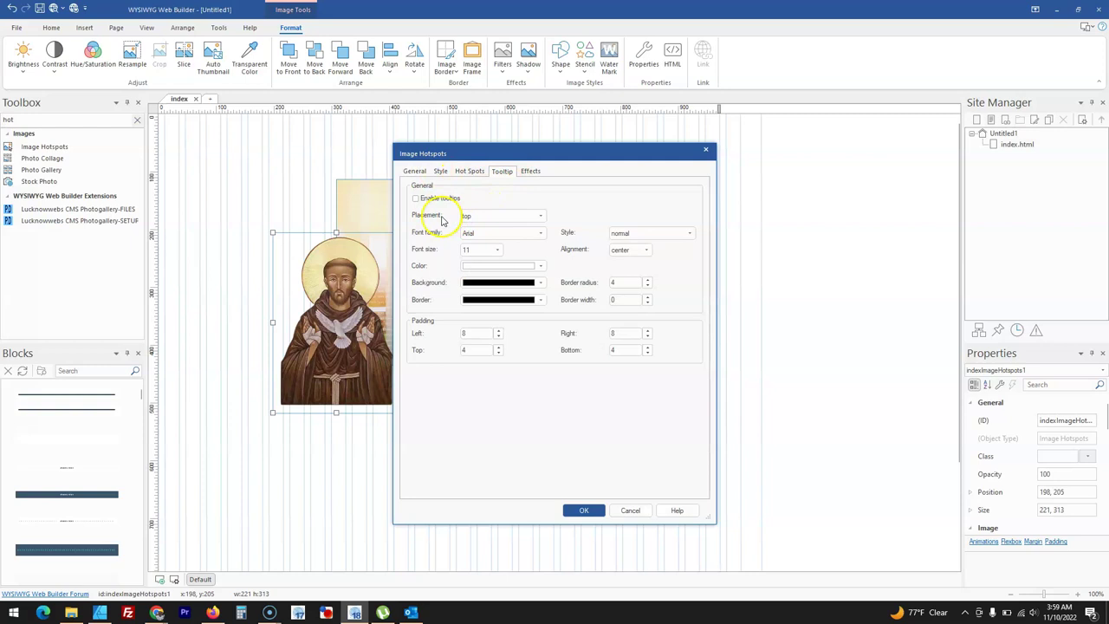
{"action": "left_click", "coordinate": [476, 215]}
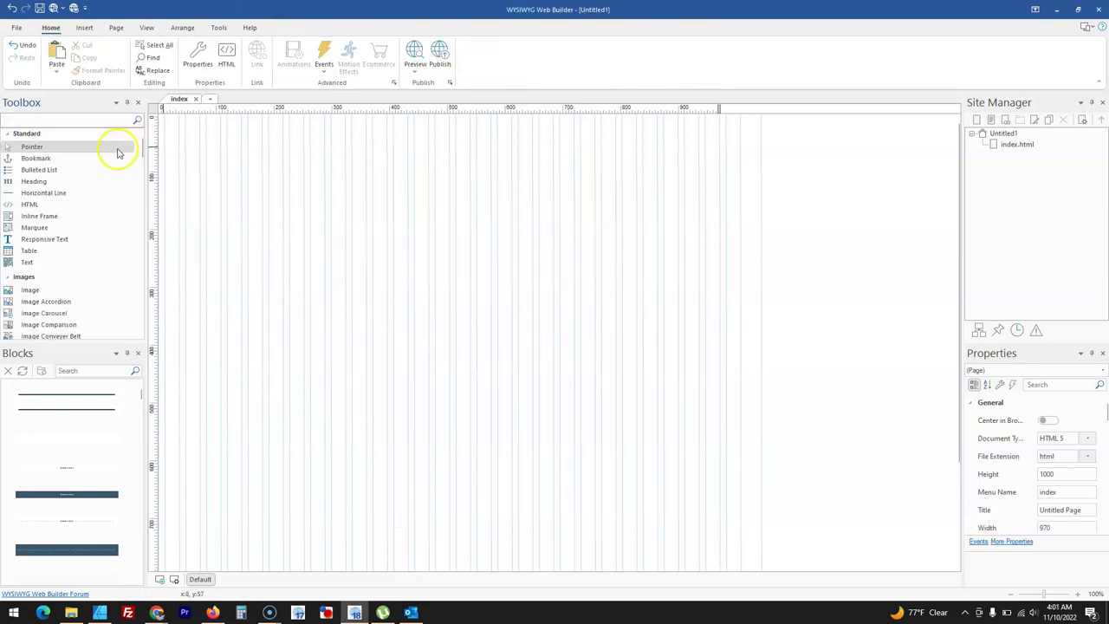
Add a YouTube object of about 442 by 248 px to the empty page and enable its Mute audio option
{"action": "type", "text": "you"}
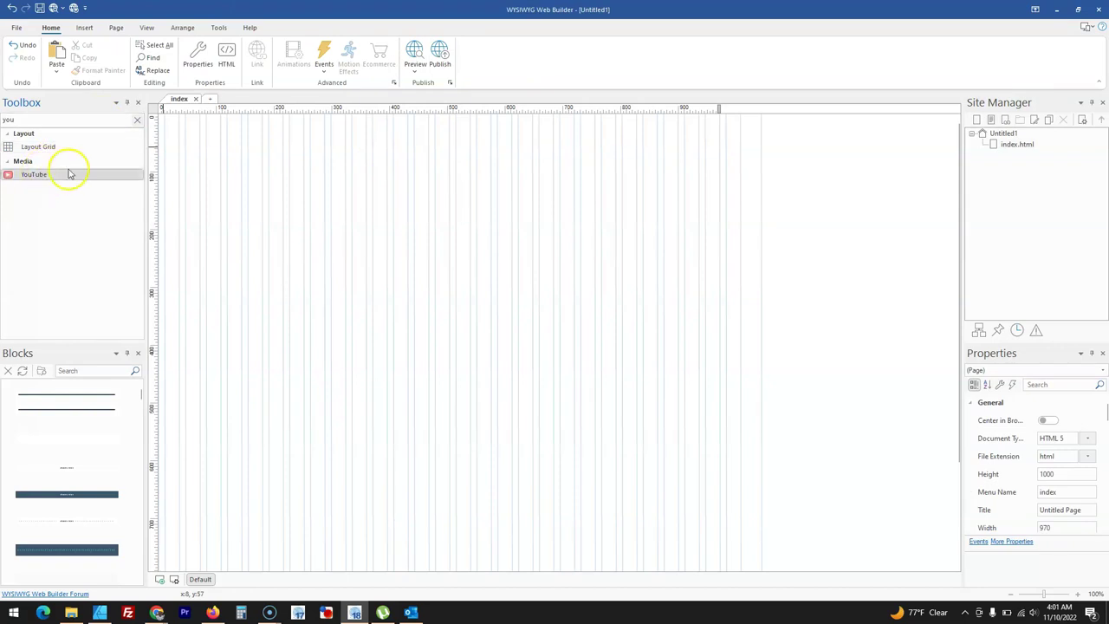
{"action": "left_click_drag", "start_coordinate": [70, 175], "coordinate": [465, 243]}
{"action": "double_click", "coordinate": [413, 230]}
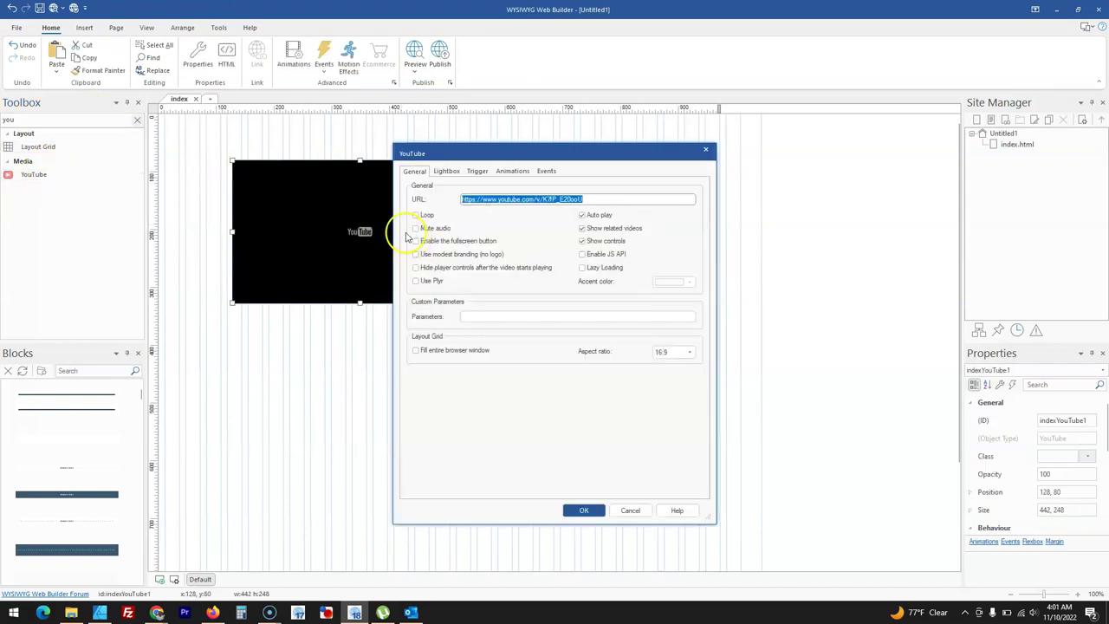
{"action": "left_click", "coordinate": [416, 228]}
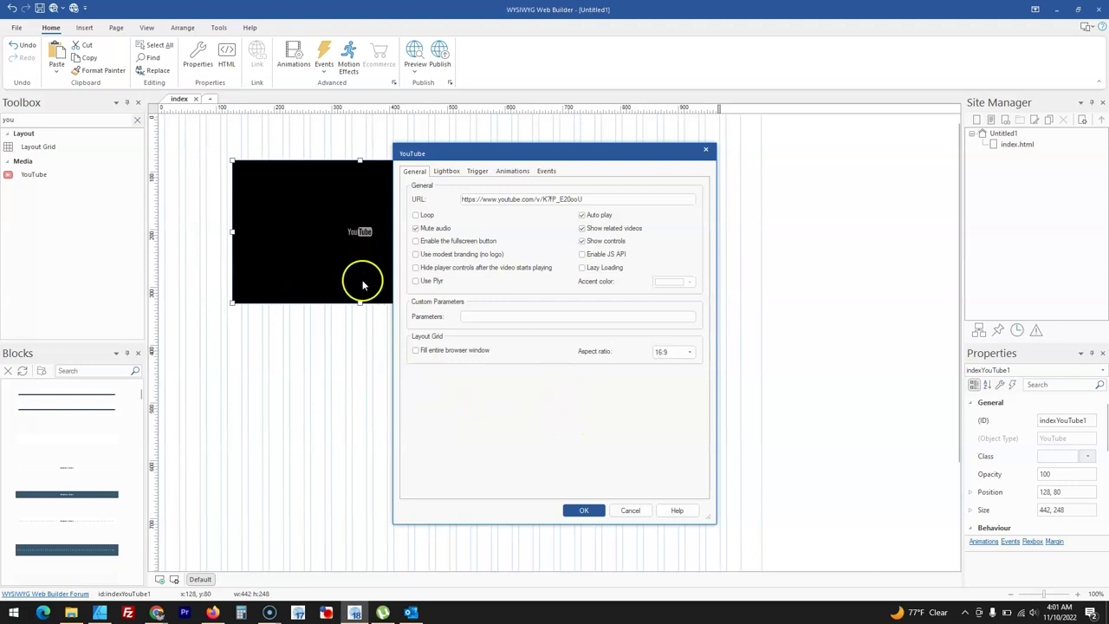
{"action": "left_click", "coordinate": [584, 510]}
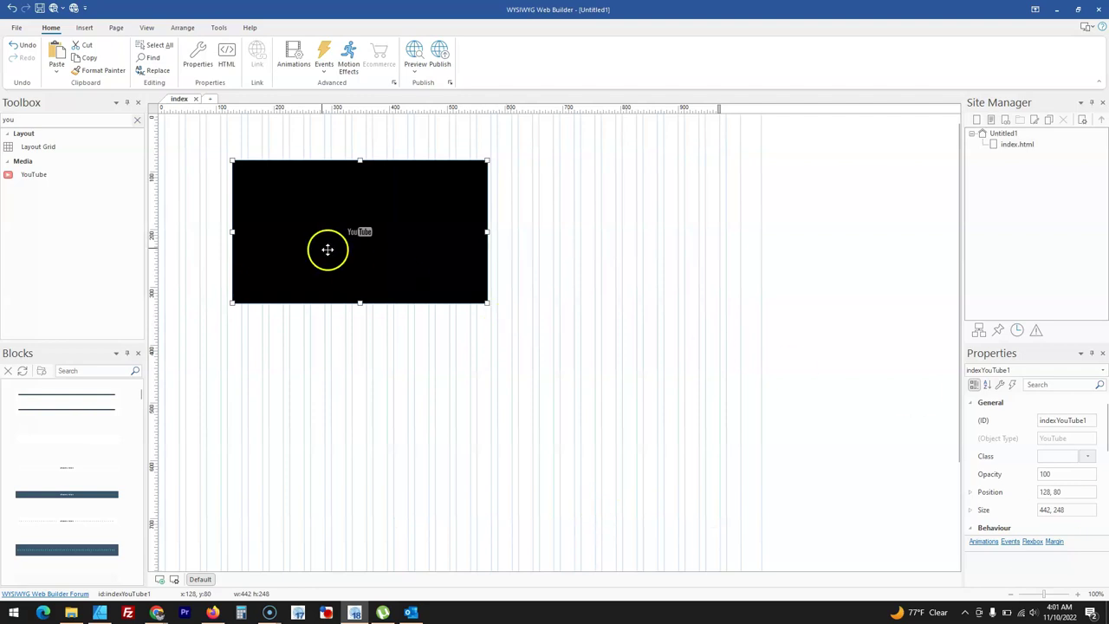
Delete the YouTube object and add a Vimeo object of about 377 by 176 px in its place
{"action": "key", "text": "Delete"}
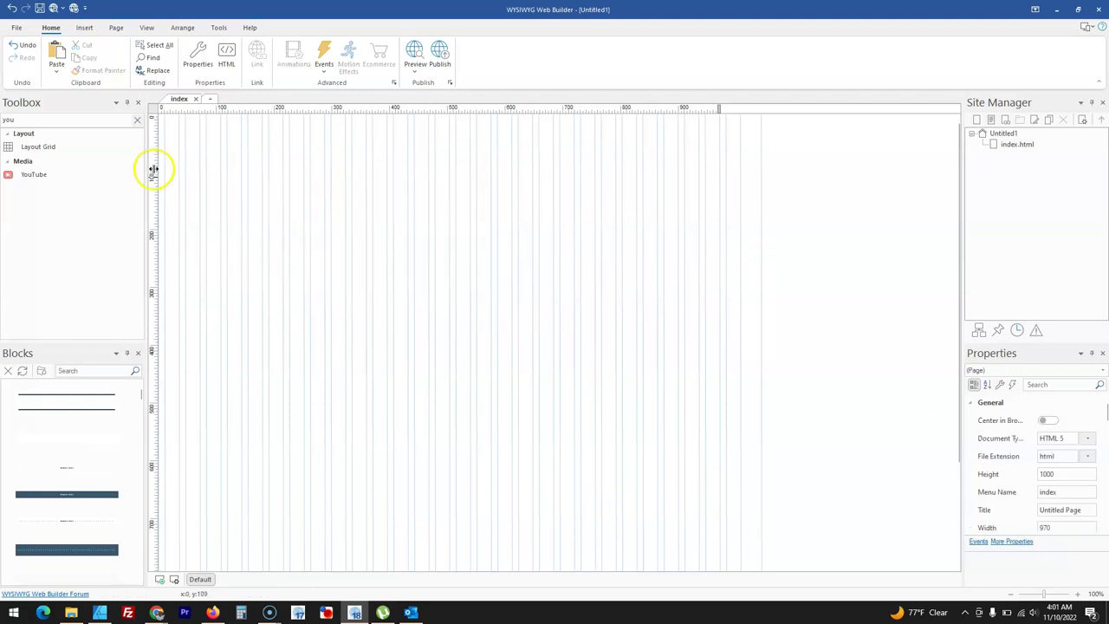
{"action": "left_click", "coordinate": [135, 120]}
{"action": "type", "text": "vi"}
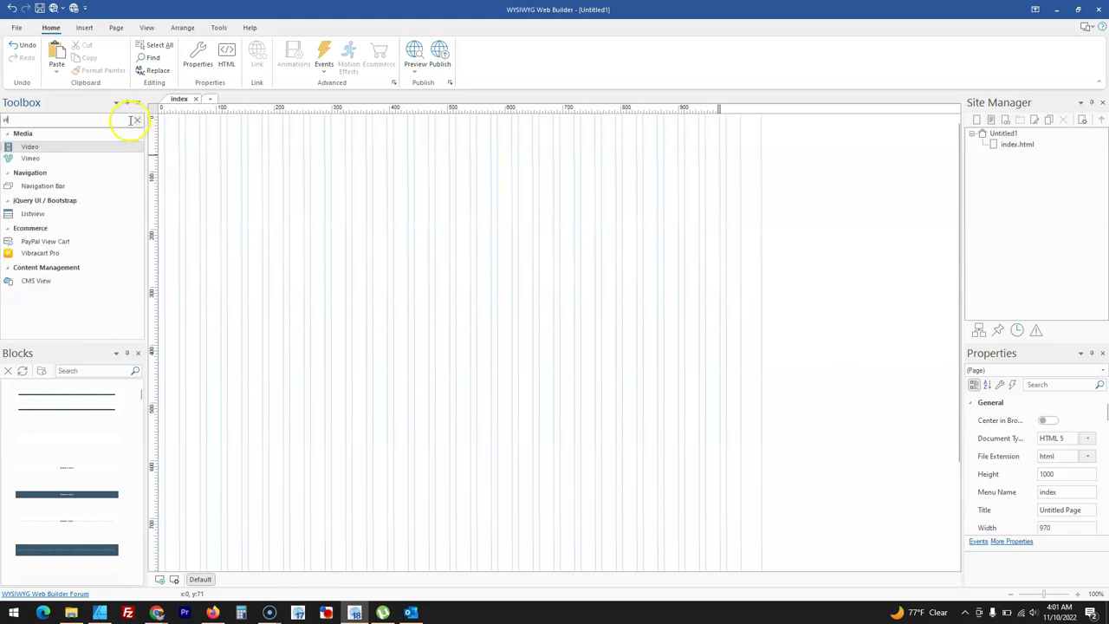
{"action": "left_click", "coordinate": [69, 158]}
{"action": "left_click", "coordinate": [294, 194]}
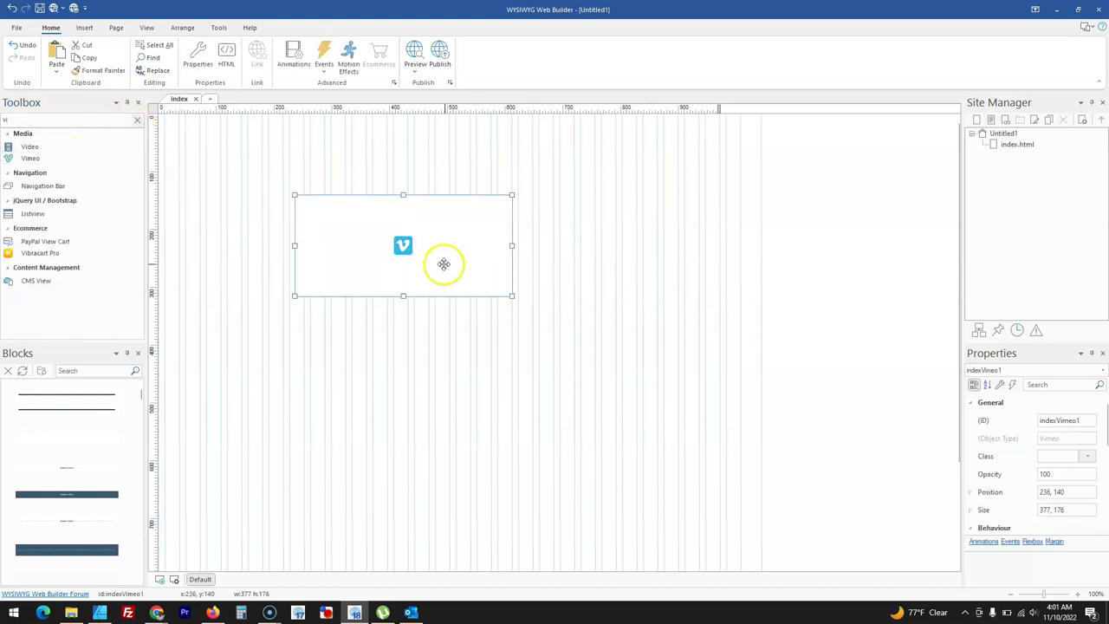
Examine the Vimeo object's general options, including Mute audio, and close its settings without changes
{"action": "double_click", "coordinate": [443, 262]}
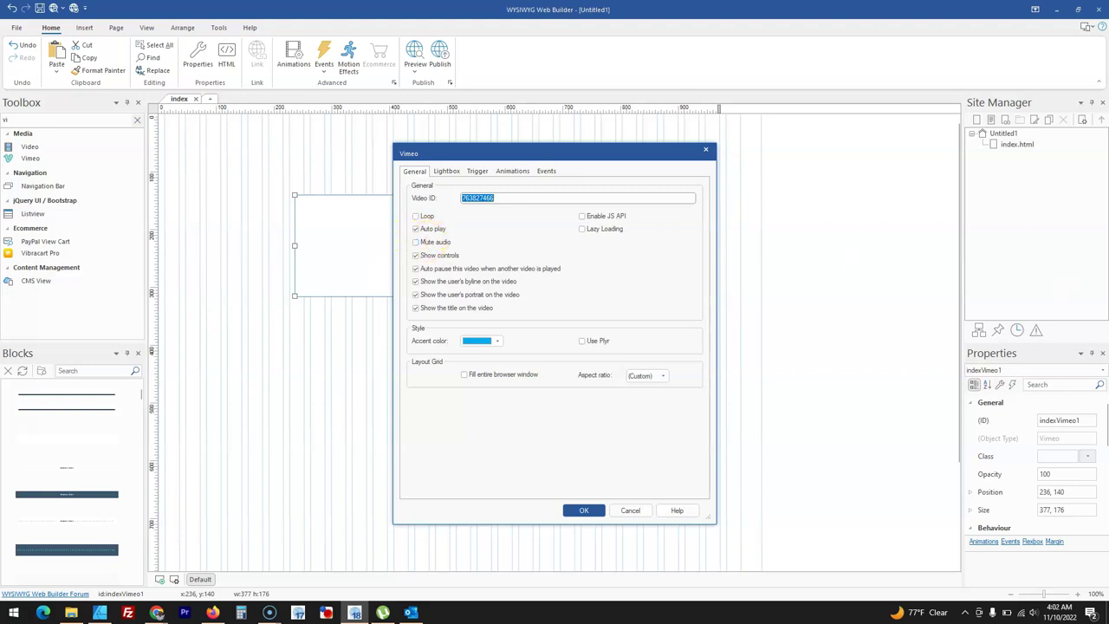
{"action": "left_click", "coordinate": [628, 511]}
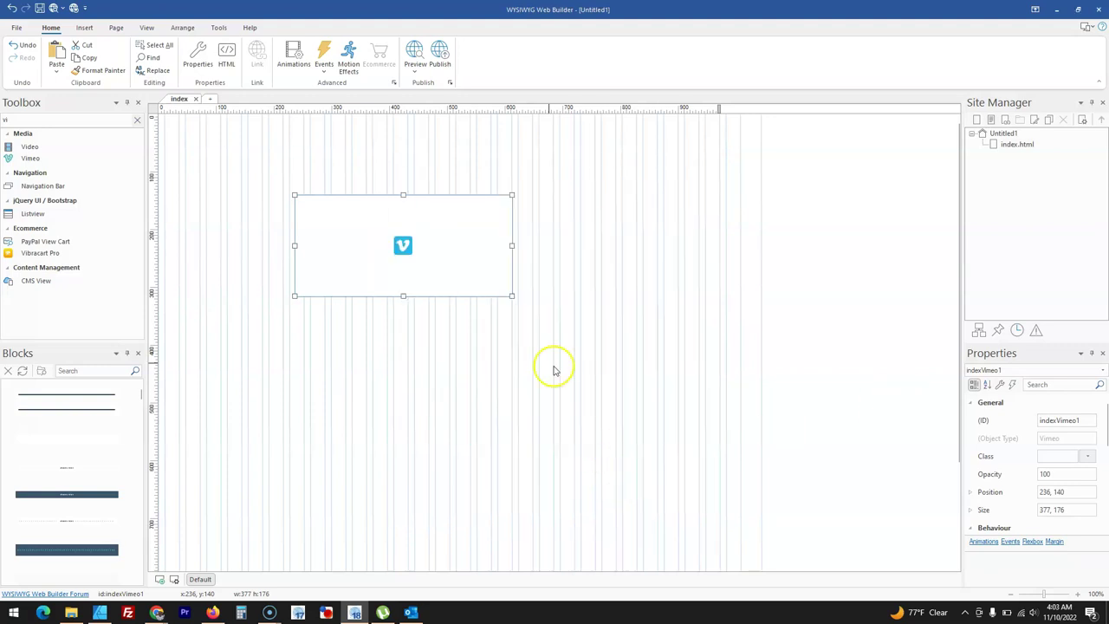
Delete the Vimeo object and add a Droplist of about 241 by 184 px, keeping its default items
{"action": "key", "text": "Delete"}
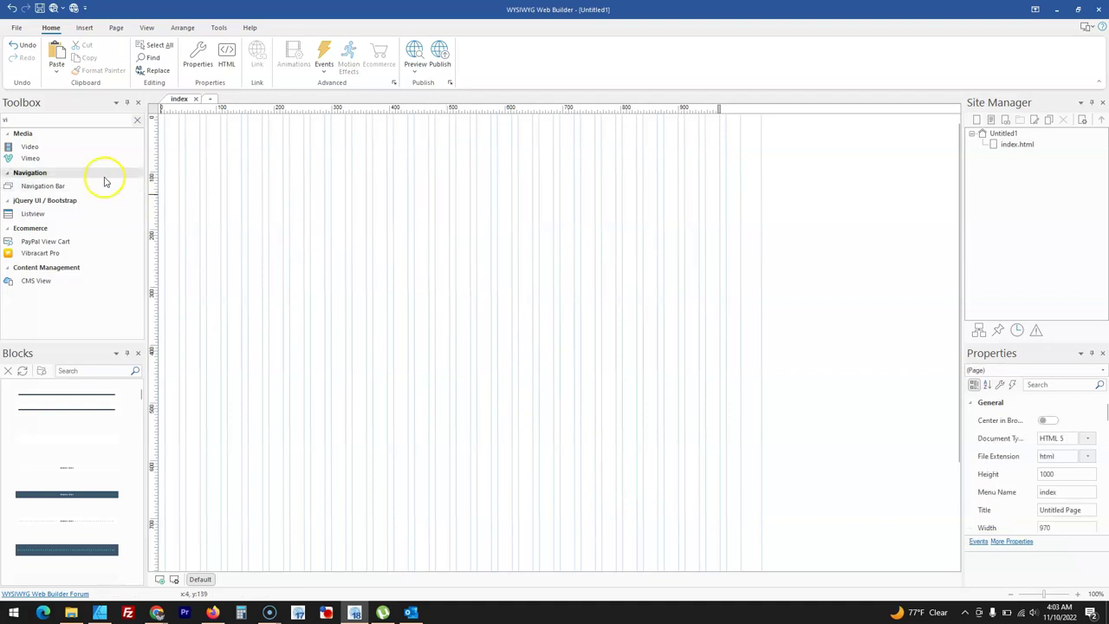
{"action": "left_click", "coordinate": [138, 121]}
{"action": "type", "text": "drop"}
{"action": "left_click", "coordinate": [67, 174]}
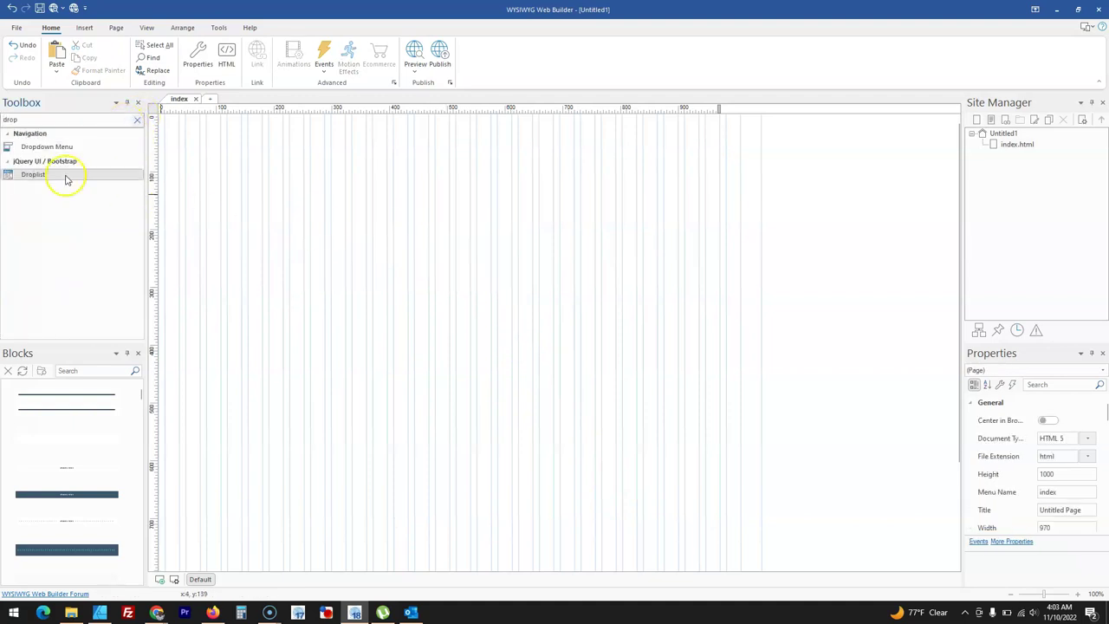
{"action": "mouse_move", "coordinate": [296, 185]}
{"action": "left_mouse_down"}
{"action": "mouse_move", "coordinate": [396, 269]}
{"action": "mouse_move", "coordinate": [430, 280]}
{"action": "left_mouse_up"}
{"action": "double_click", "coordinate": [404, 236]}
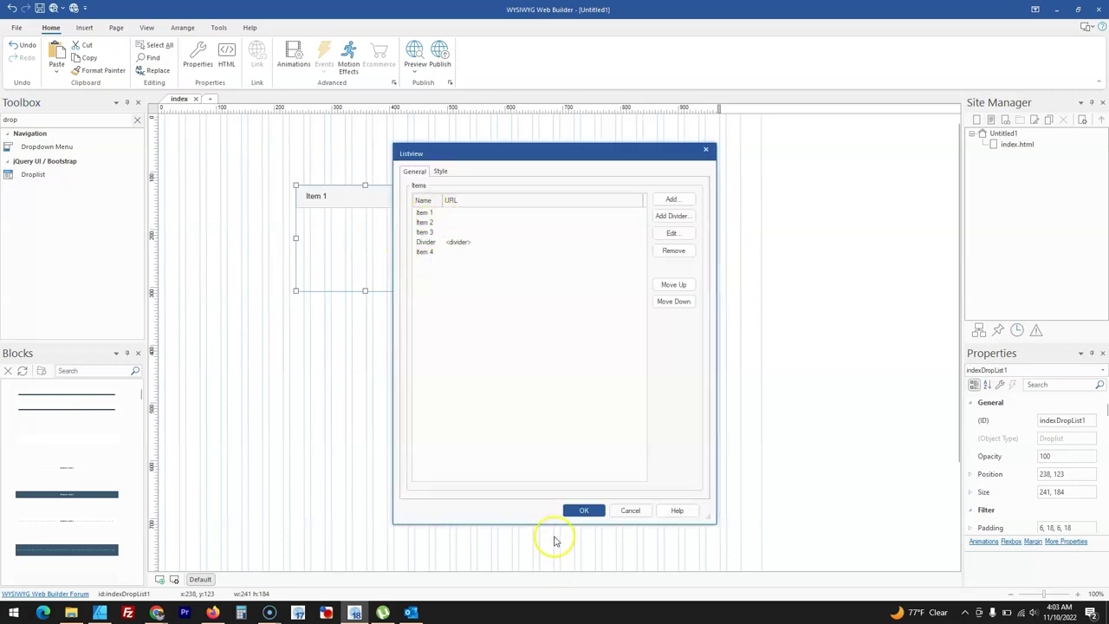
{"action": "left_click", "coordinate": [579, 510]}
Preview the page in the browser, choose Item 2 from the droplist, and return to the design page
{"action": "left_click", "coordinate": [53, 7]}
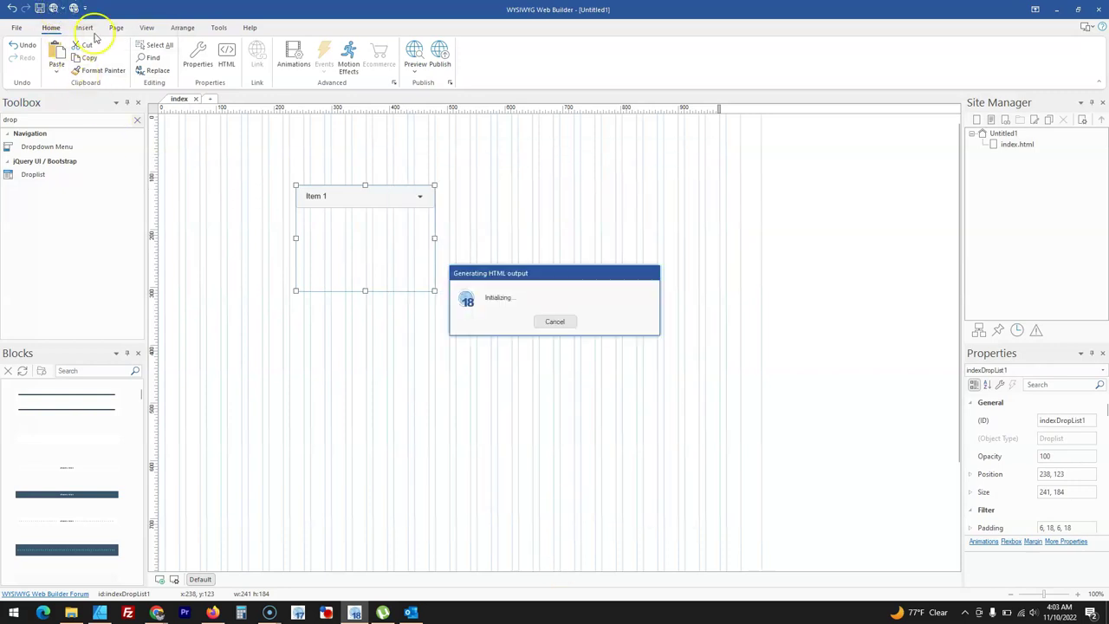
{"action": "left_click", "coordinate": [395, 219]}
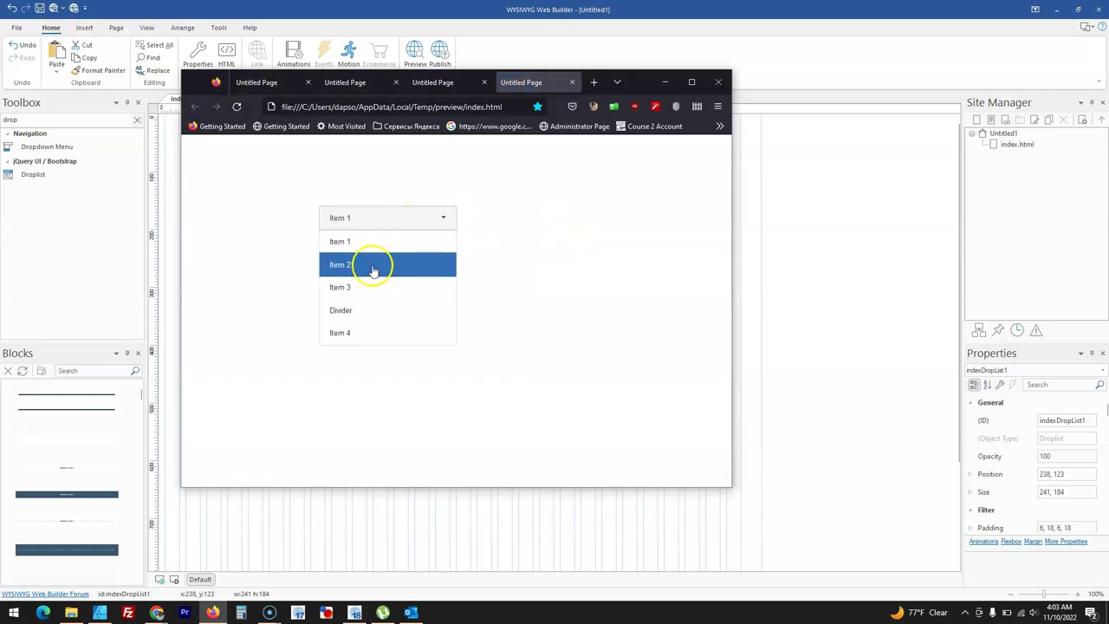
{"action": "left_click", "coordinate": [381, 263]}
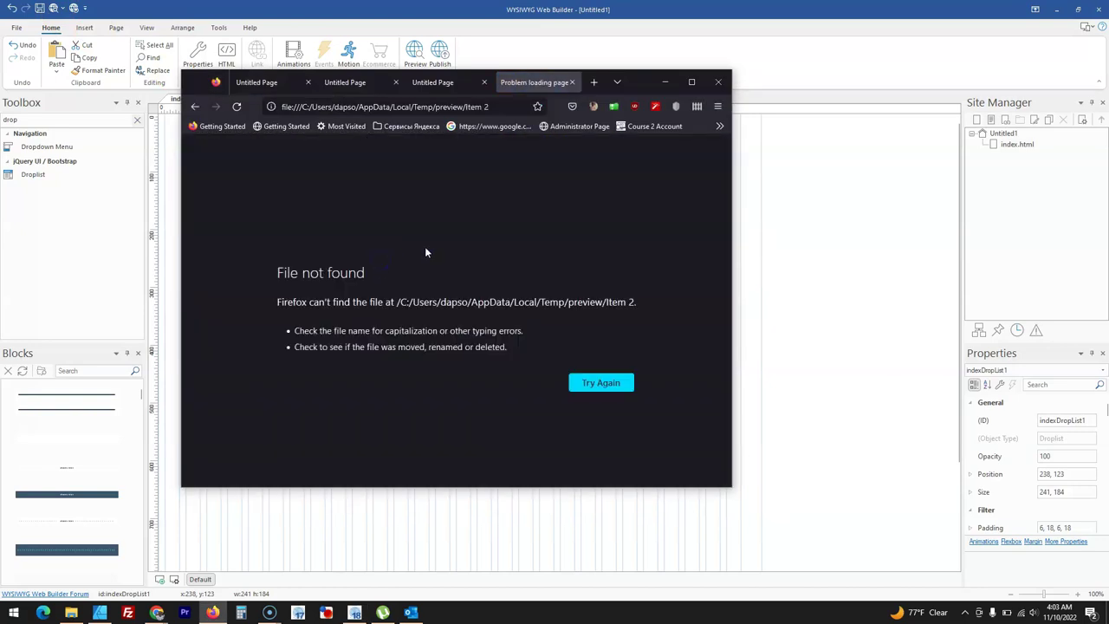
{"action": "left_click", "coordinate": [665, 81]}
{"action": "left_click_drag", "start_coordinate": [453, 256], "coordinate": [457, 256]}
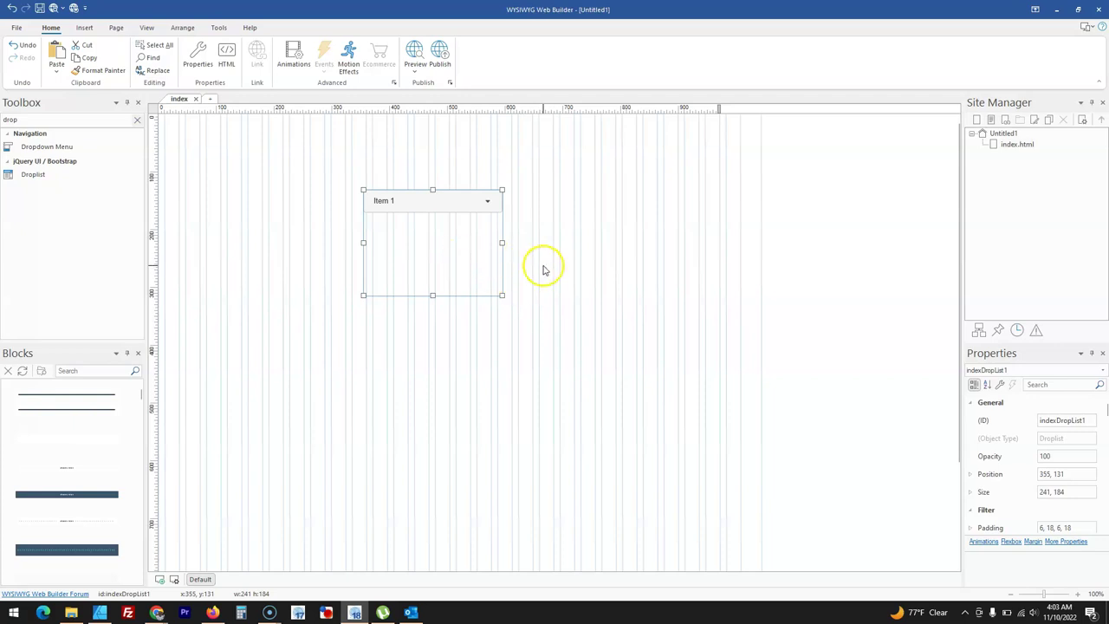
Replace the droplist with a Toast object of about 274 by 88 px and preview the page in the browser
{"action": "key", "text": "Delete"}
{"action": "left_click", "coordinate": [137, 119]}
{"action": "left_click", "coordinate": [109, 119]}
{"action": "type", "text": "toas"}
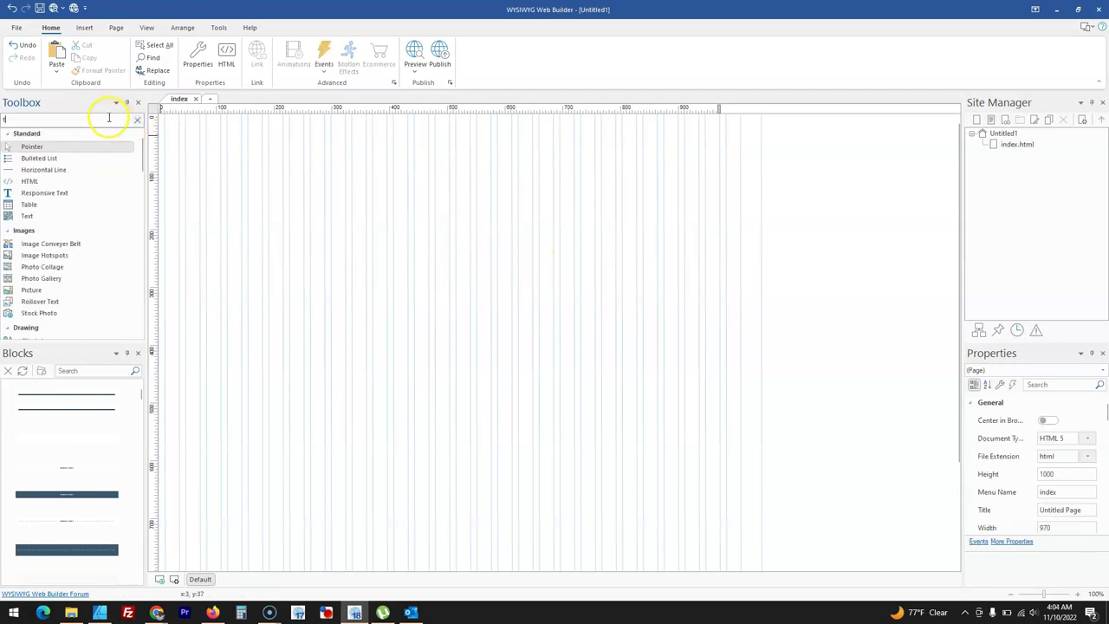
{"action": "left_click", "coordinate": [96, 147]}
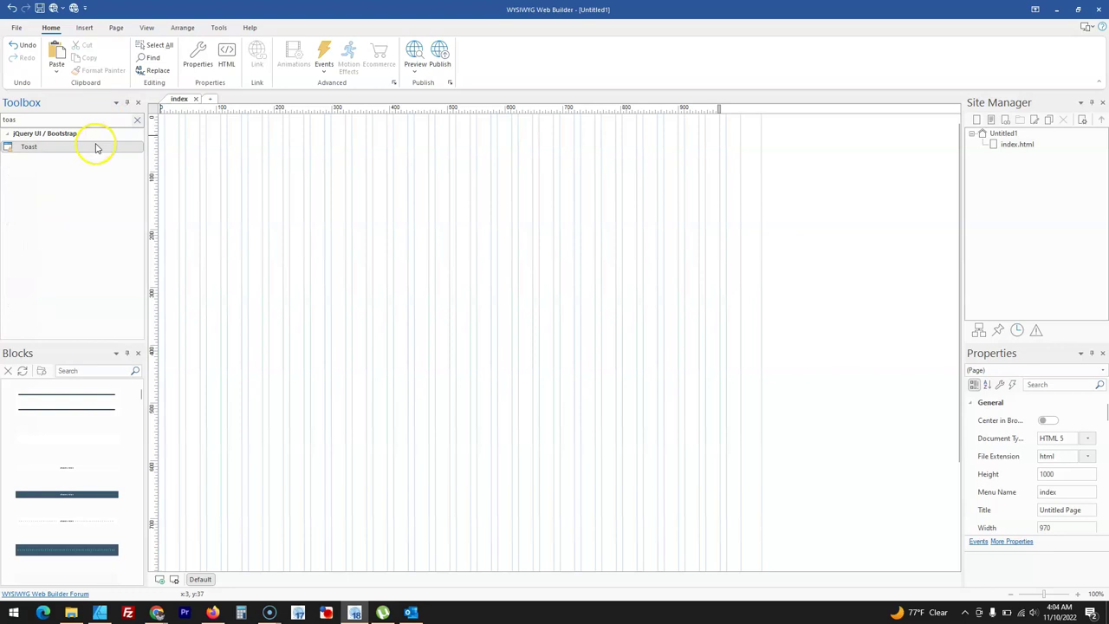
{"action": "mouse_move", "coordinate": [329, 218]}
{"action": "left_mouse_down"}
{"action": "mouse_move", "coordinate": [440, 277]}
{"action": "mouse_move", "coordinate": [488, 270]}
{"action": "left_mouse_up"}
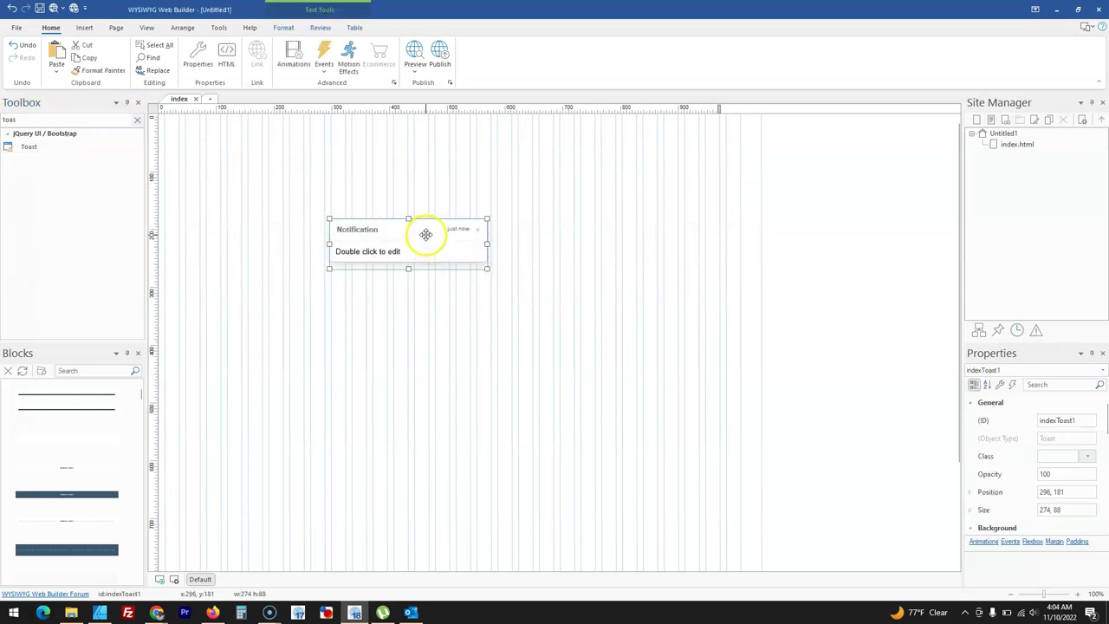
{"action": "left_click", "coordinate": [54, 9]}
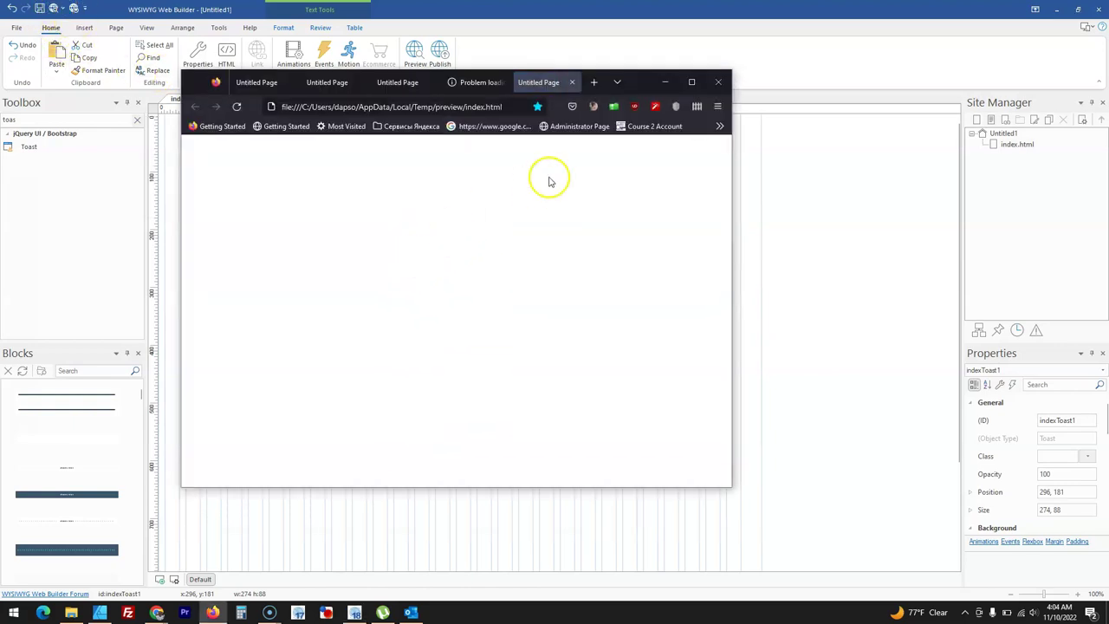
{"action": "left_click", "coordinate": [665, 82]}
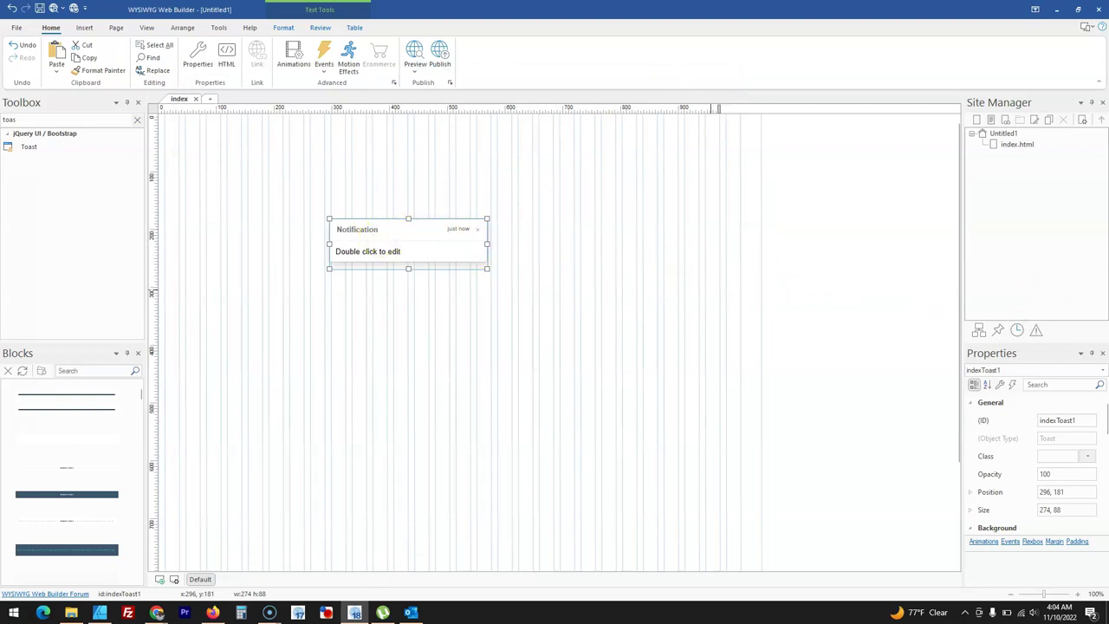
Delete the Toast object and add a Carousel of about 398 by 139 px in its place
{"action": "key", "text": "Delete"}
{"action": "double_click", "coordinate": [77, 120]}
{"action": "type", "text": "ca"}
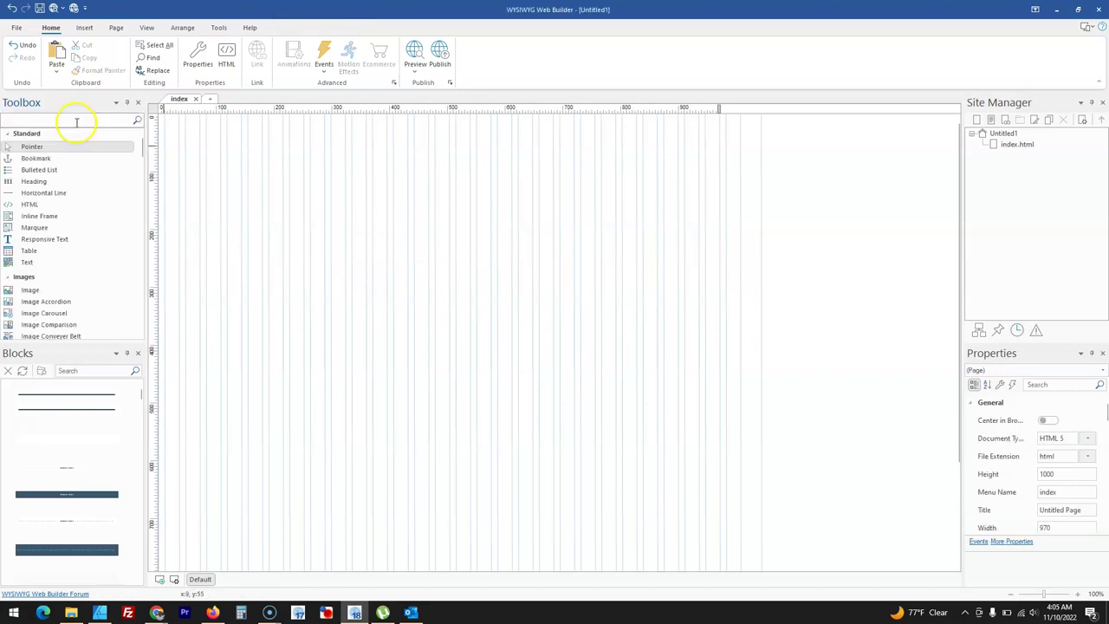
{"action": "left_click", "coordinate": [73, 149]}
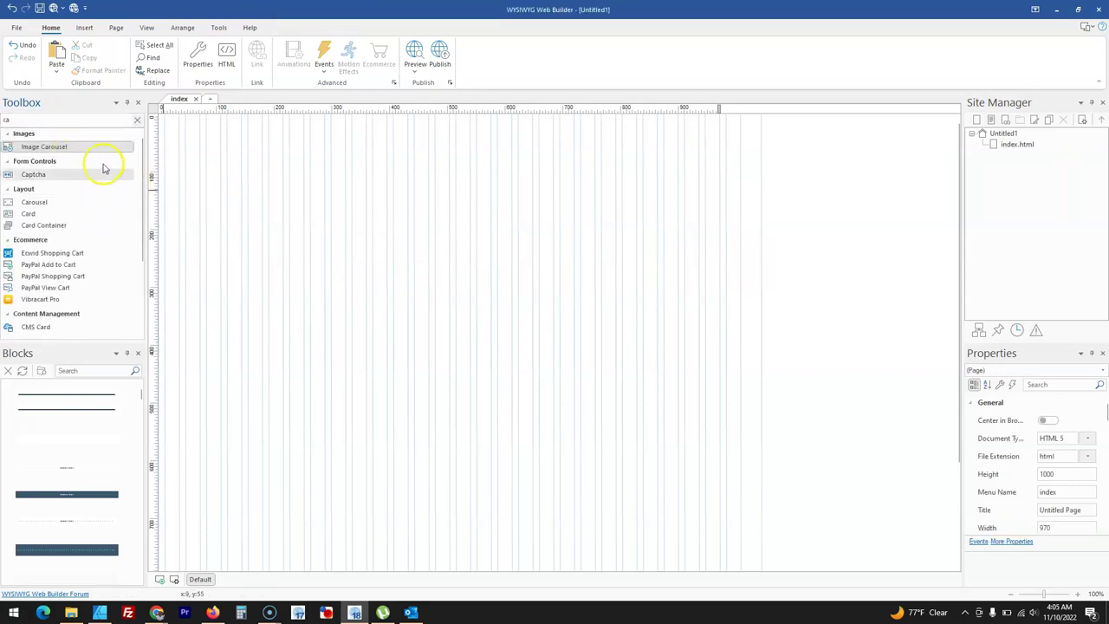
{"action": "left_click", "coordinate": [83, 202]}
{"action": "left_click_drag", "start_coordinate": [298, 179], "coordinate": [527, 259]}
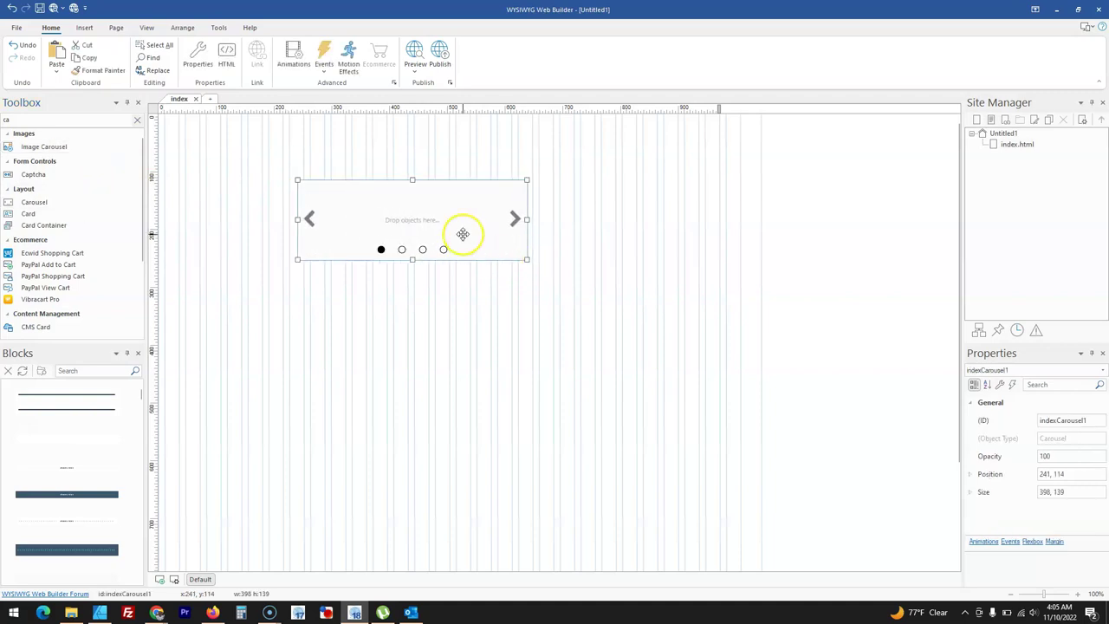
Examine the Carousel's style and navigation settings, including the icon library and next-icon choices, and close them without changes
{"action": "double_click", "coordinate": [463, 234]}
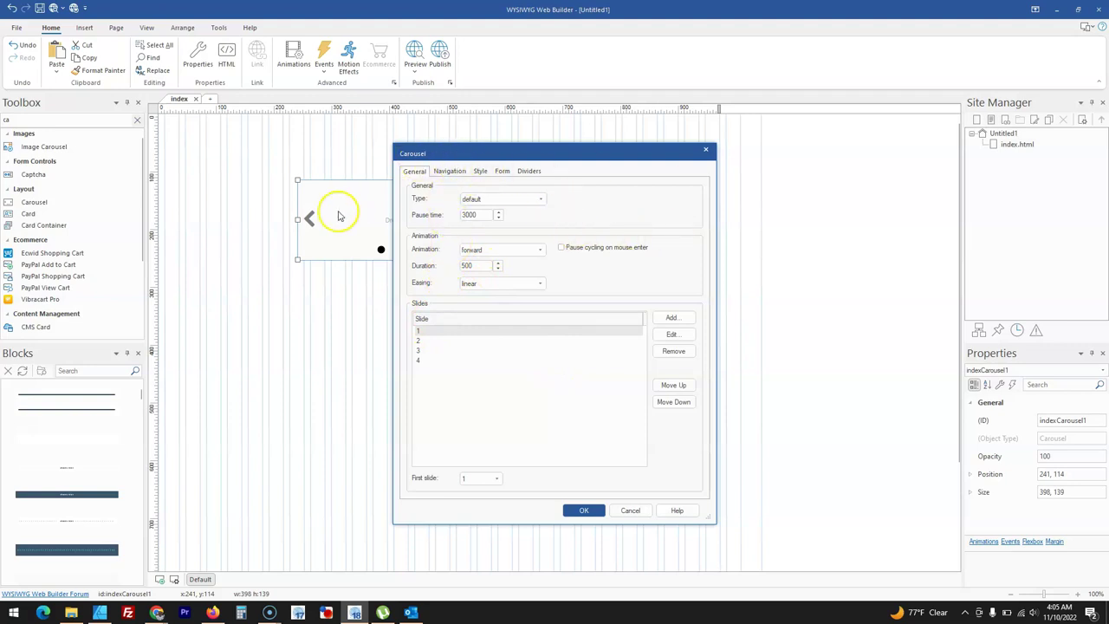
{"action": "left_click", "coordinate": [479, 172]}
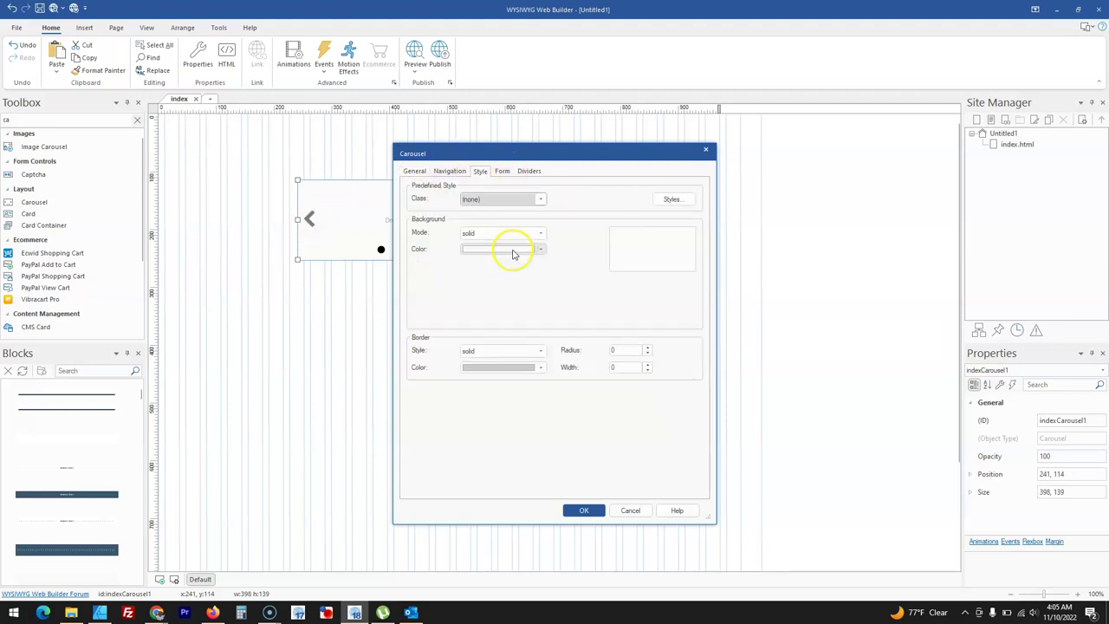
{"action": "left_click", "coordinate": [450, 170]}
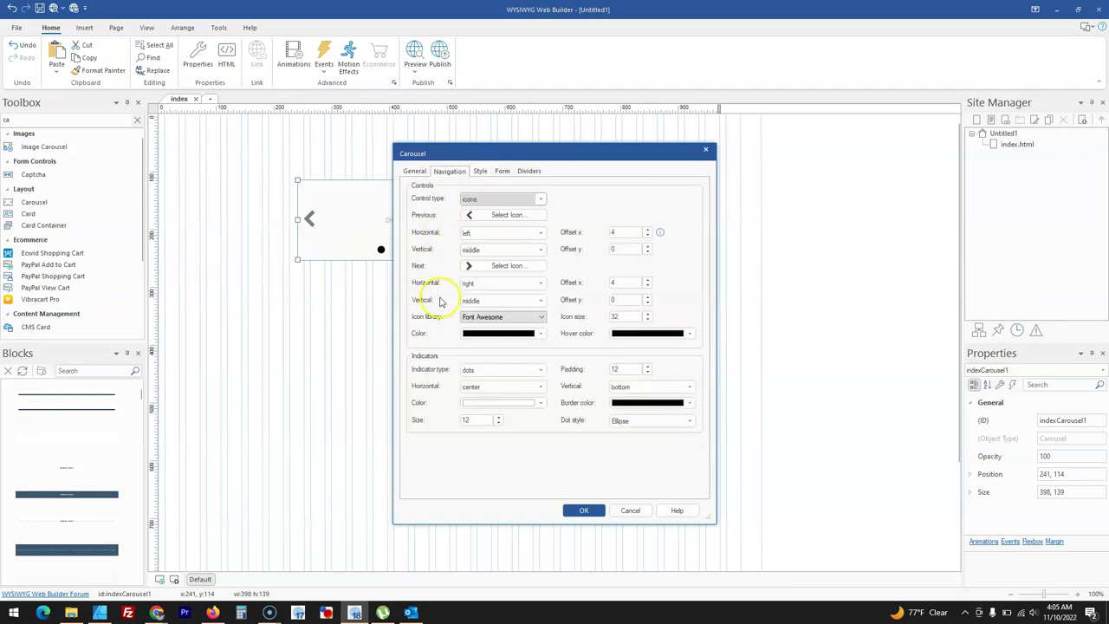
{"action": "left_click", "coordinate": [491, 318]}
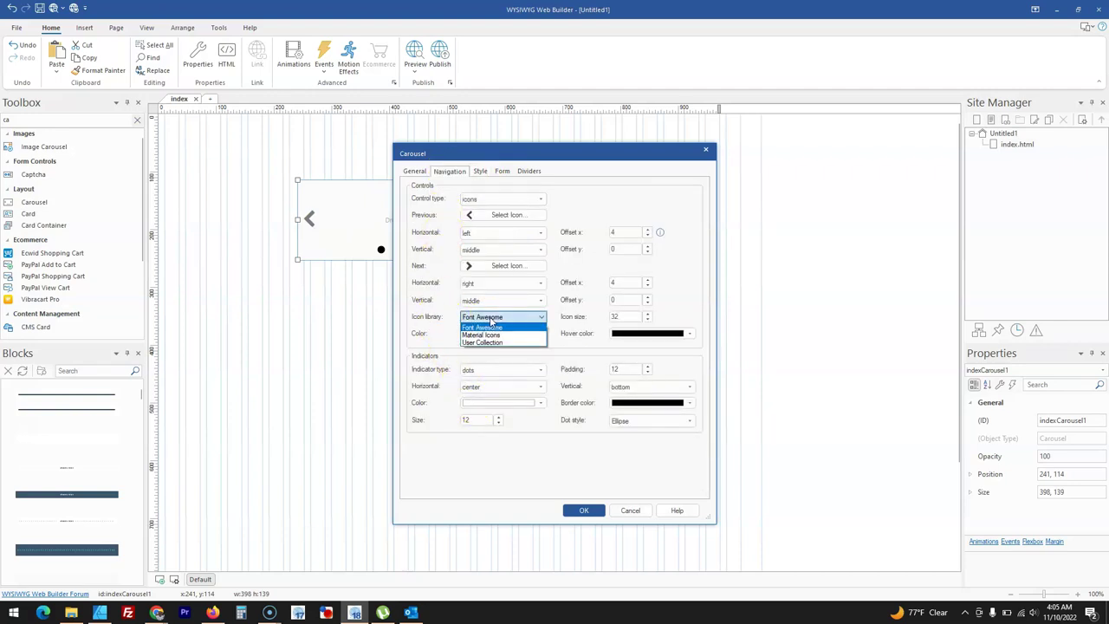
{"action": "left_click", "coordinate": [500, 337]}
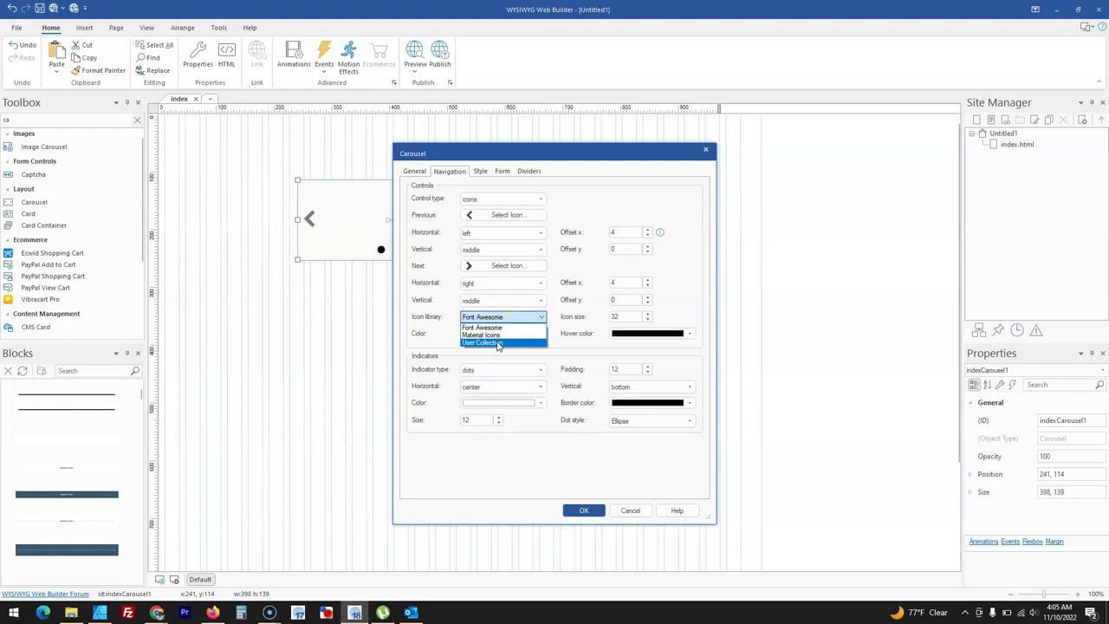
{"action": "left_click", "coordinate": [505, 267]}
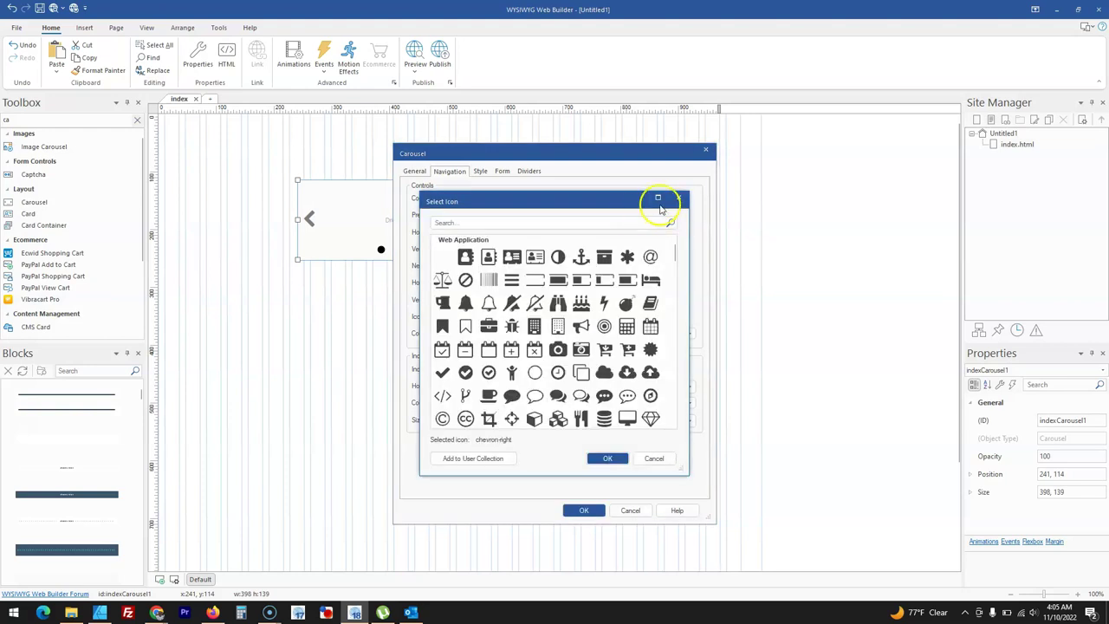
{"action": "left_click", "coordinate": [679, 199]}
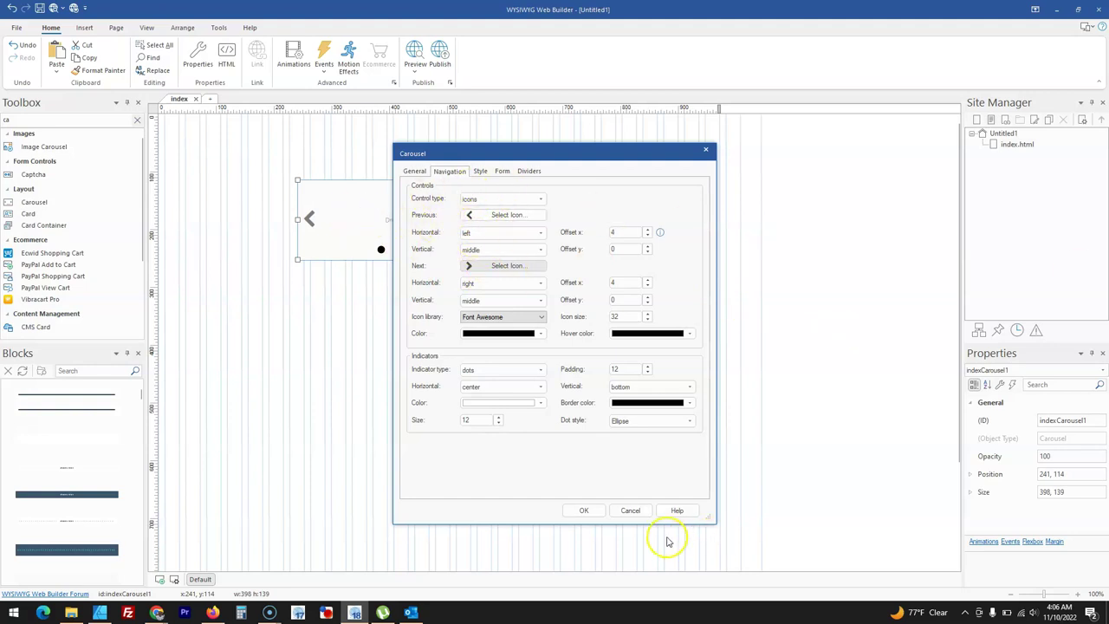
{"action": "left_click", "coordinate": [631, 512]}
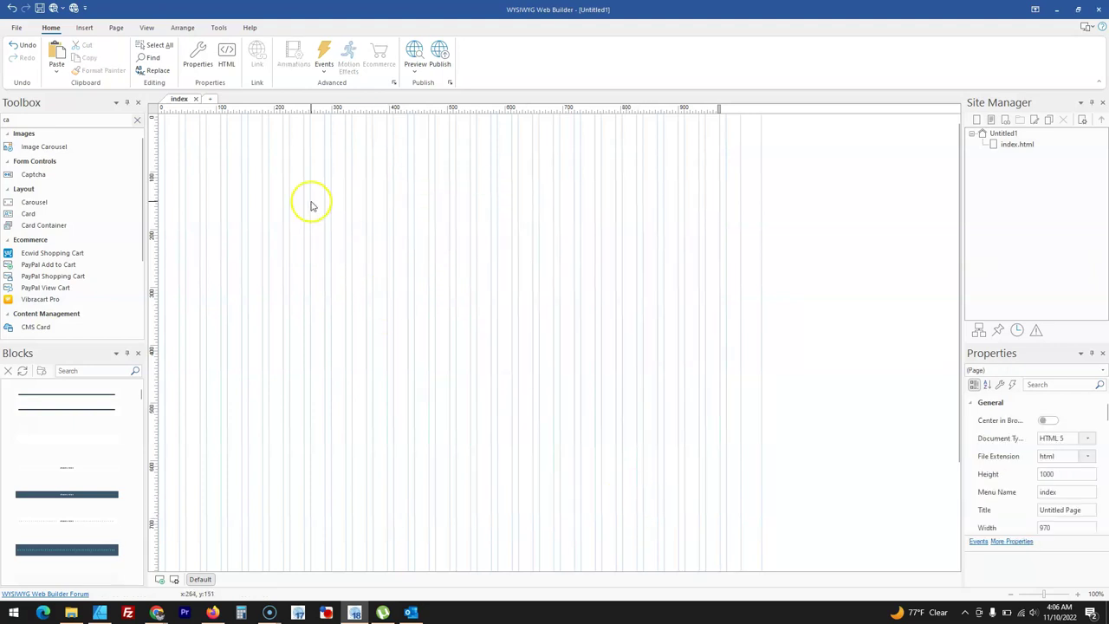
Add two new pages to the site and rename the second one thas-ssa
{"action": "right_click", "coordinate": [1031, 220]}
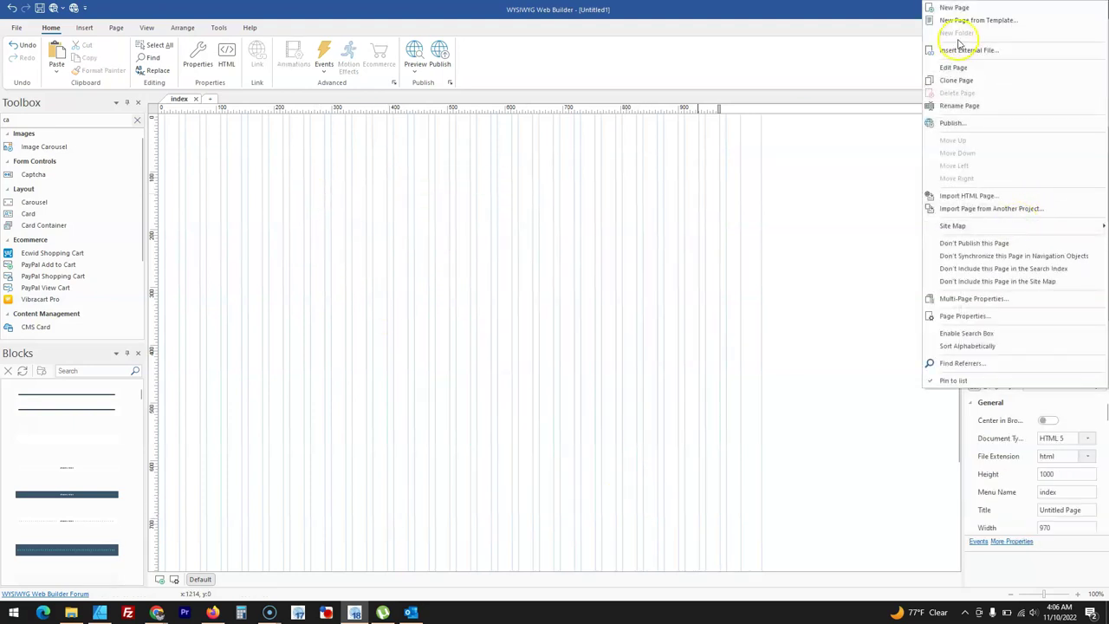
{"action": "left_click", "coordinate": [902, 173]}
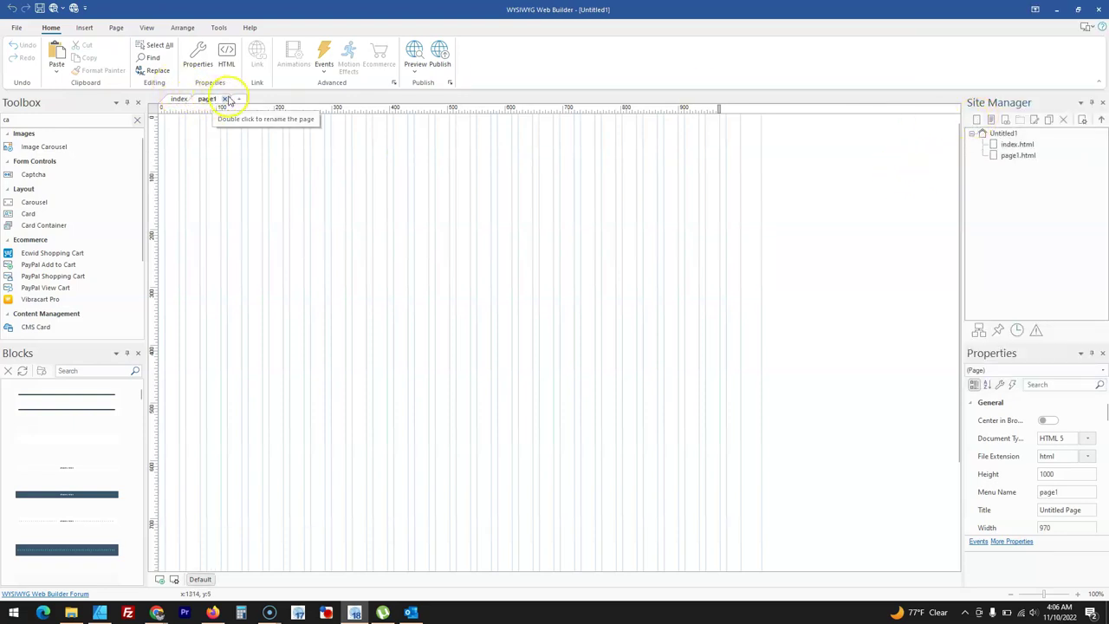
{"action": "left_click", "coordinate": [238, 99]}
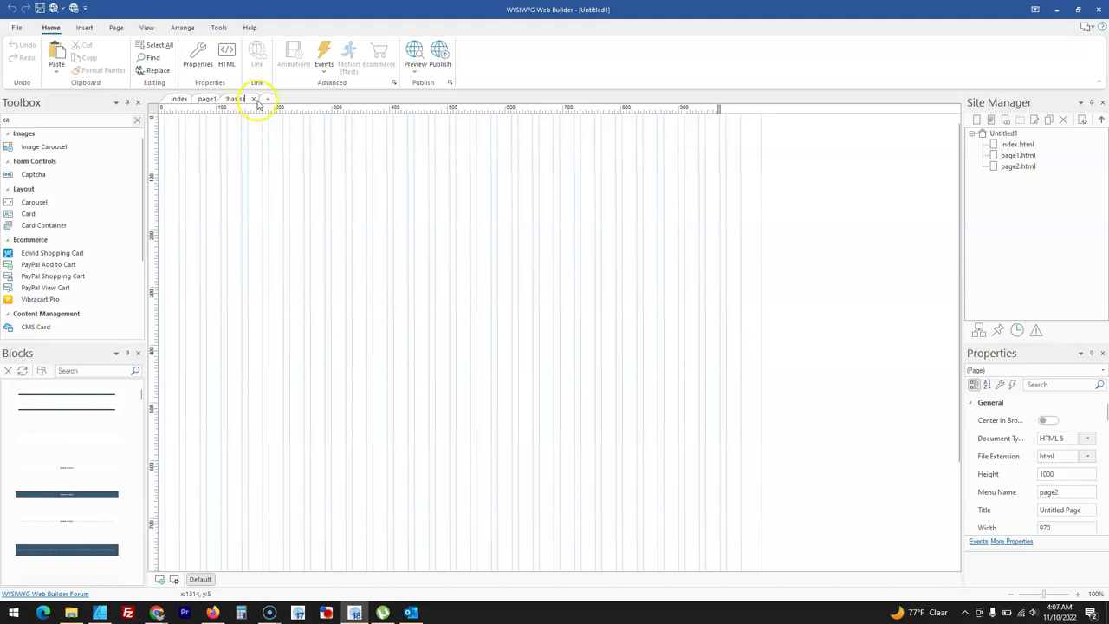
{"action": "type", "text": "sa"}
{"action": "key", "text": "Return"}
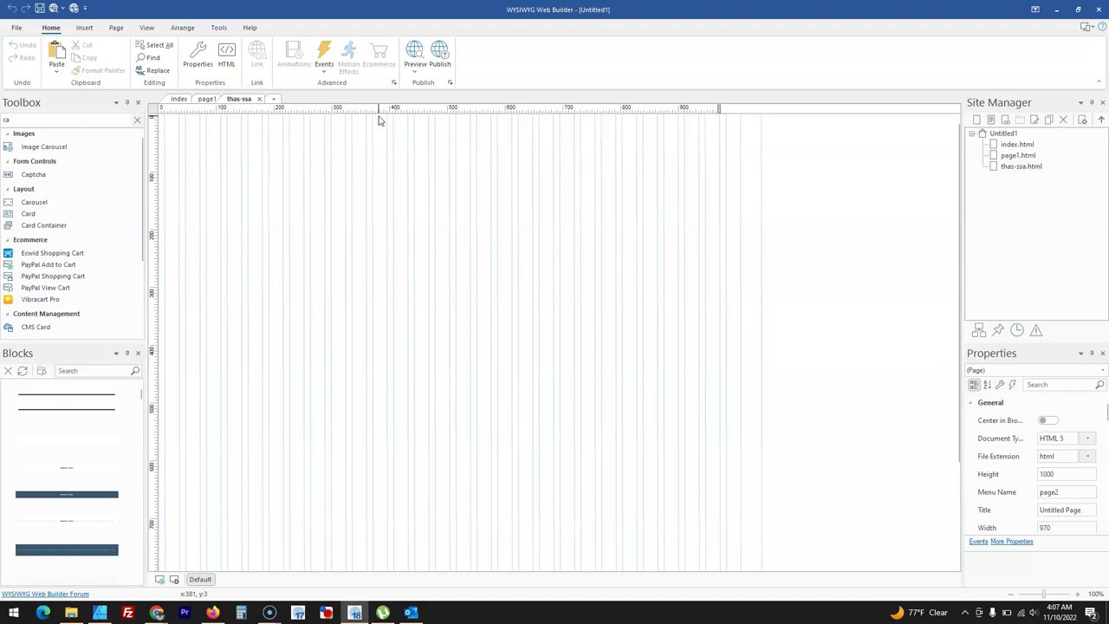
{"action": "left_click", "coordinate": [1087, 226]}
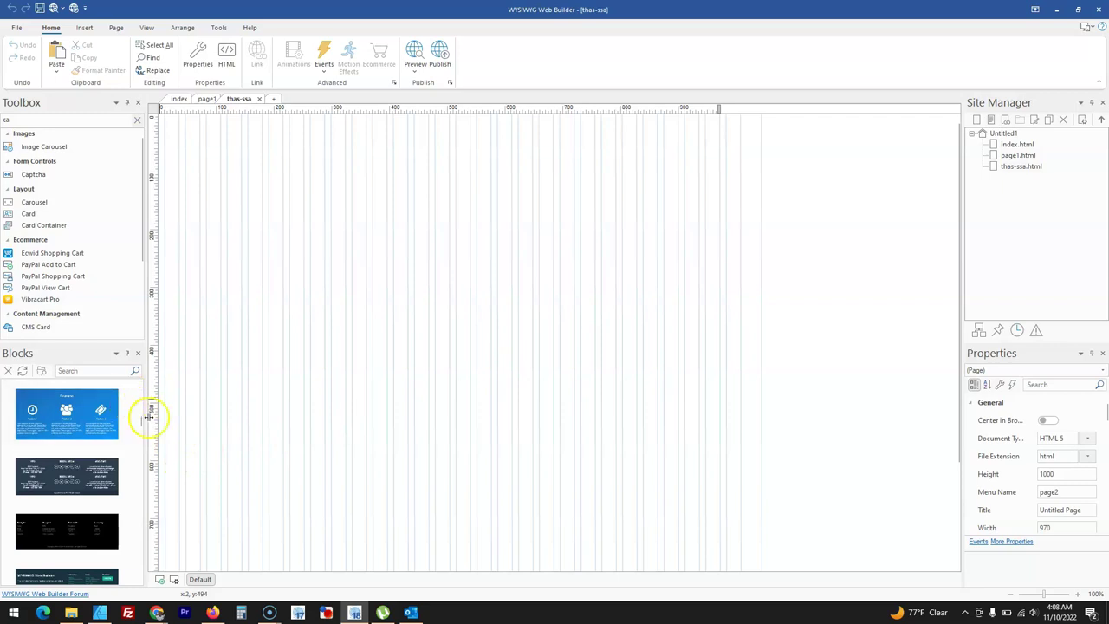
{"action": "left_click", "coordinate": [163, 249]}
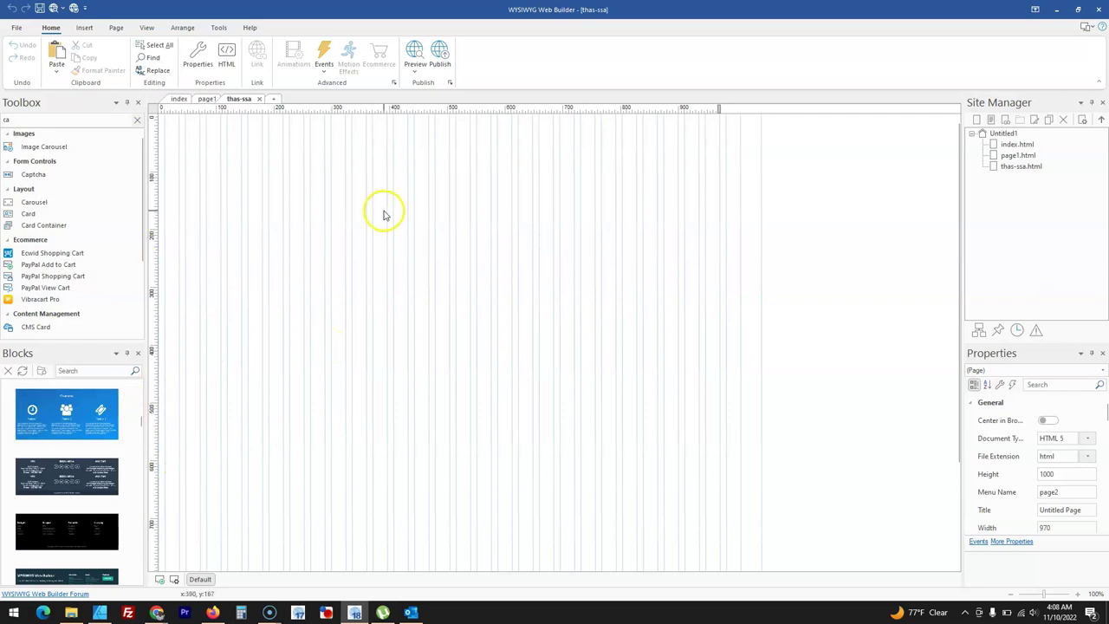
Examine the Global Replace options with Class as the property, including its old value choices, and close without replacing anything
{"action": "left_click", "coordinate": [216, 28]}
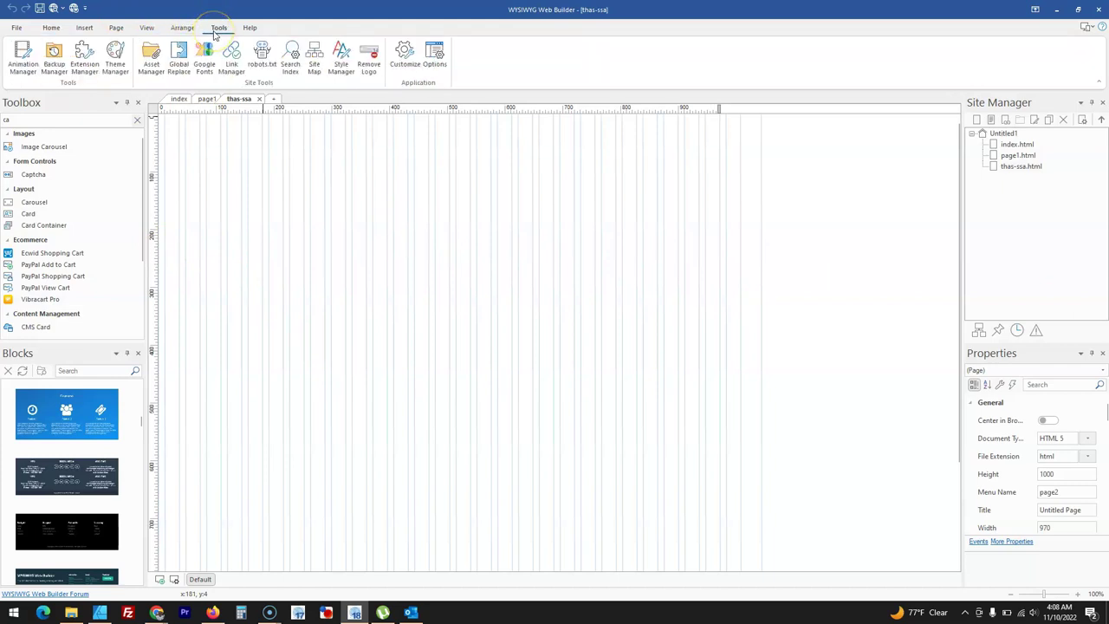
{"action": "left_click", "coordinate": [179, 57]}
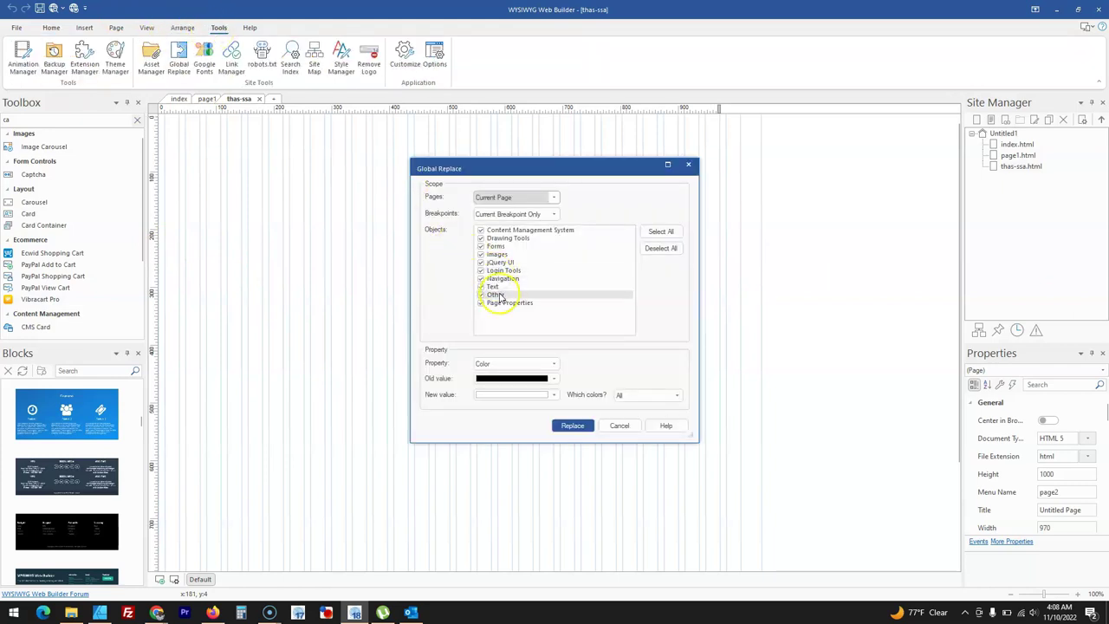
{"action": "left_click", "coordinate": [490, 365]}
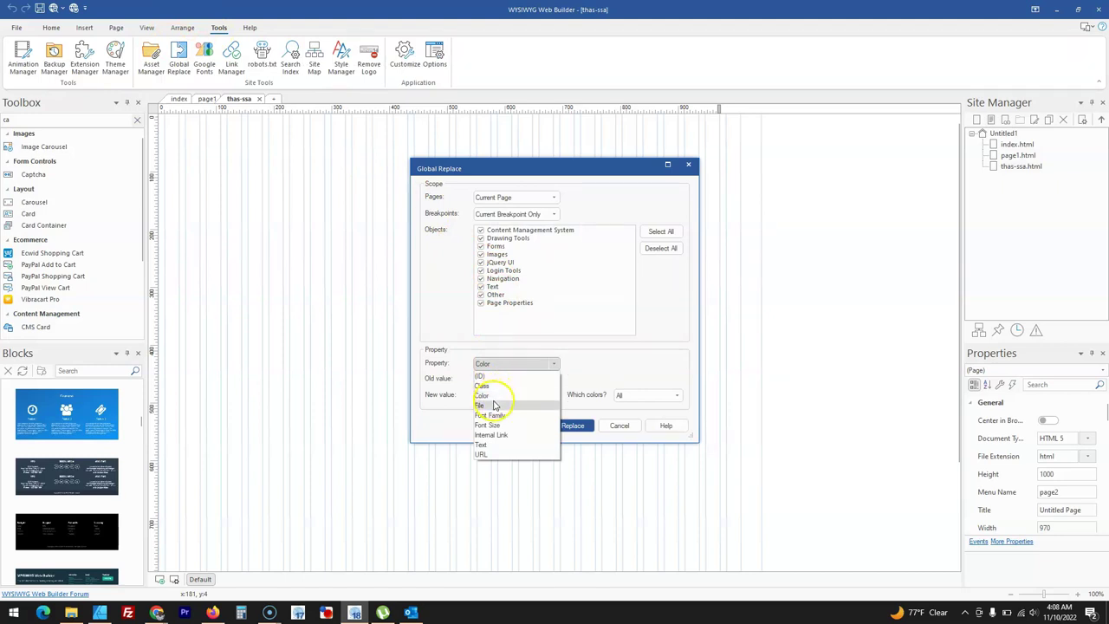
{"action": "left_click", "coordinate": [500, 387]}
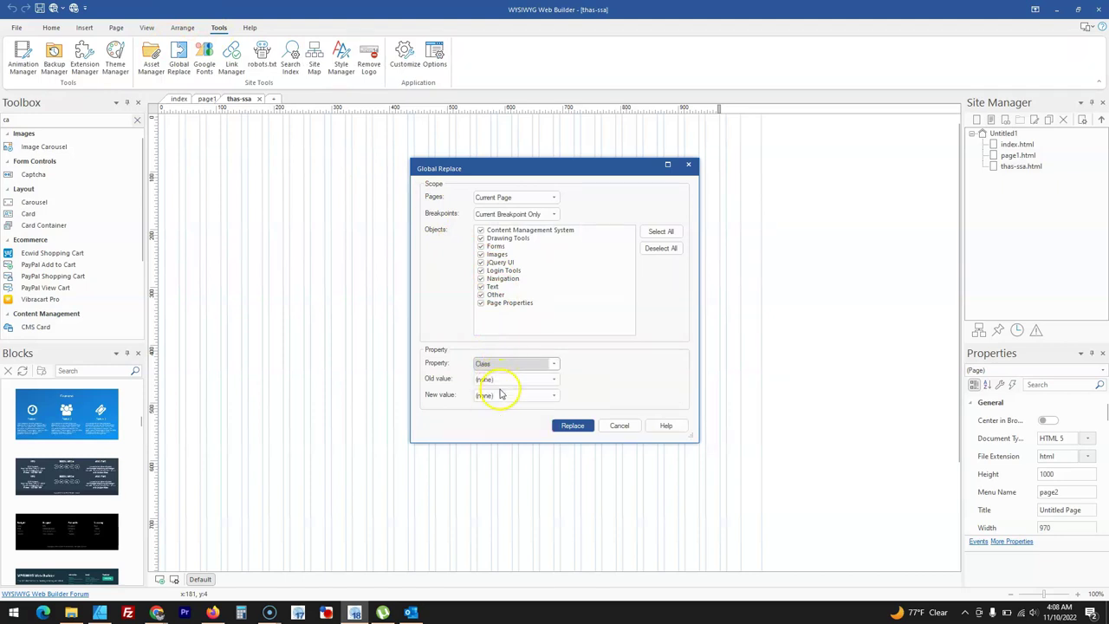
{"action": "left_click", "coordinate": [503, 382]}
{"action": "left_click", "coordinate": [503, 381]}
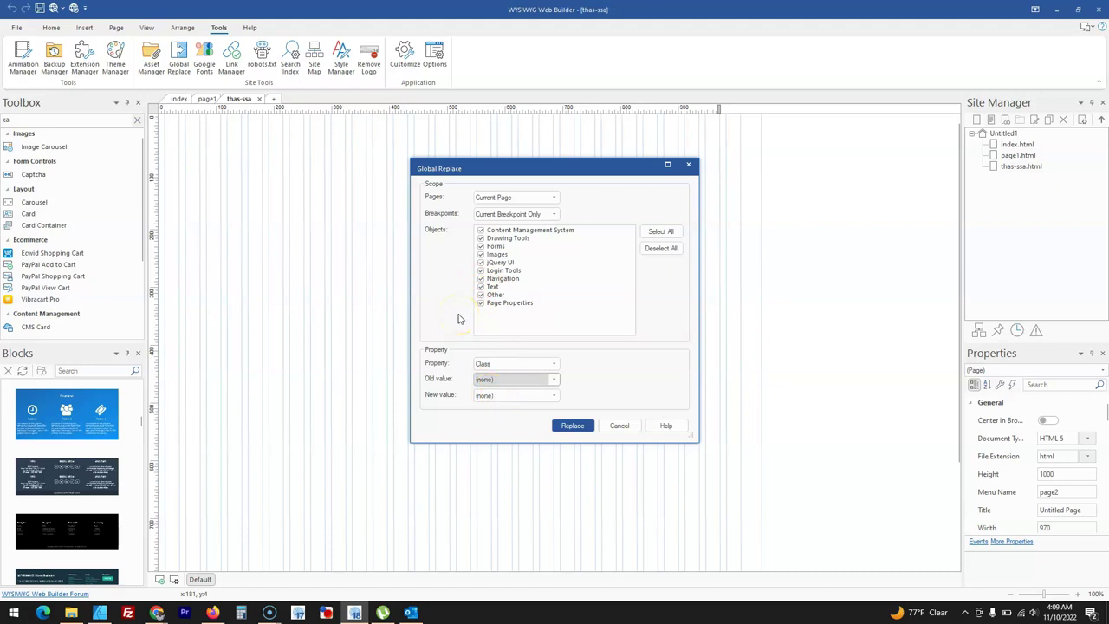
{"action": "left_click", "coordinate": [620, 426]}
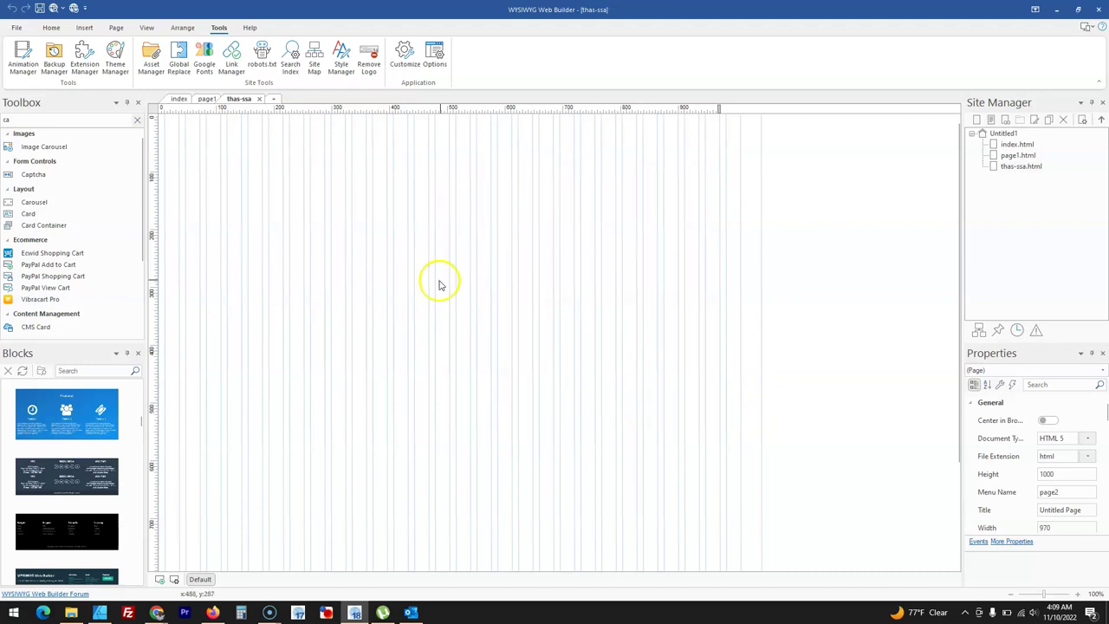
Add a Dropdown Menu of about 247 by 154 px to the page and check its menu item settings without changes
{"action": "left_click", "coordinate": [136, 121]}
{"action": "type", "text": "drop"}
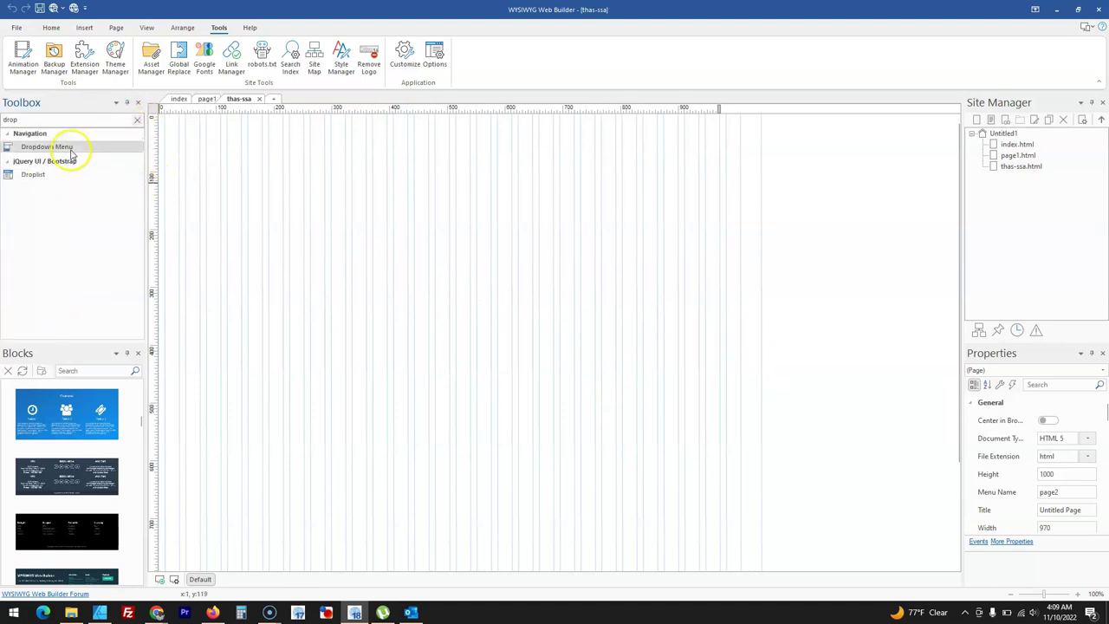
{"action": "left_click", "coordinate": [69, 147]}
{"action": "left_click_drag", "start_coordinate": [344, 190], "coordinate": [486, 279]}
{"action": "double_click", "coordinate": [431, 227]}
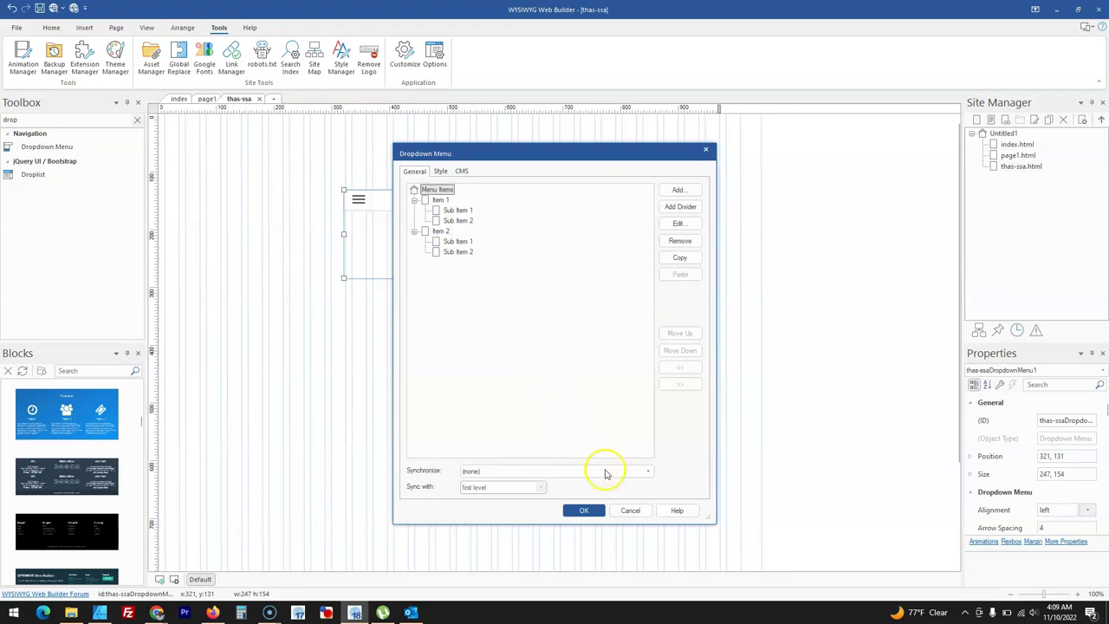
{"action": "left_click", "coordinate": [631, 510]}
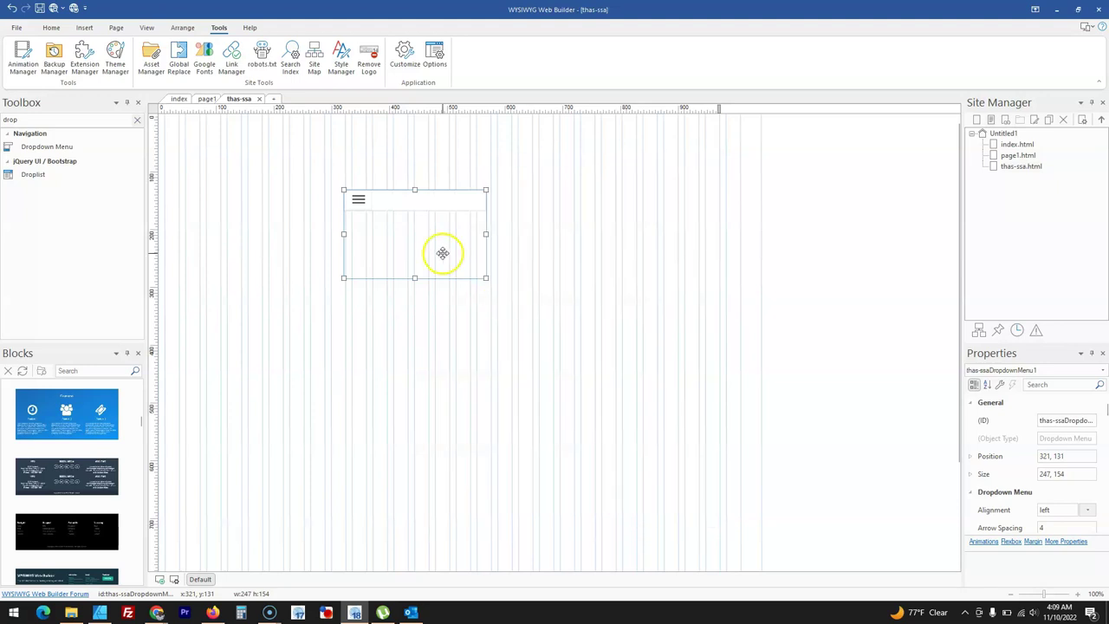
Find the Snap Scroll object in the toolbox and place it on the page below the Dropdown Menu
{"action": "left_click", "coordinate": [136, 120]}
{"action": "type", "text": "sn"}
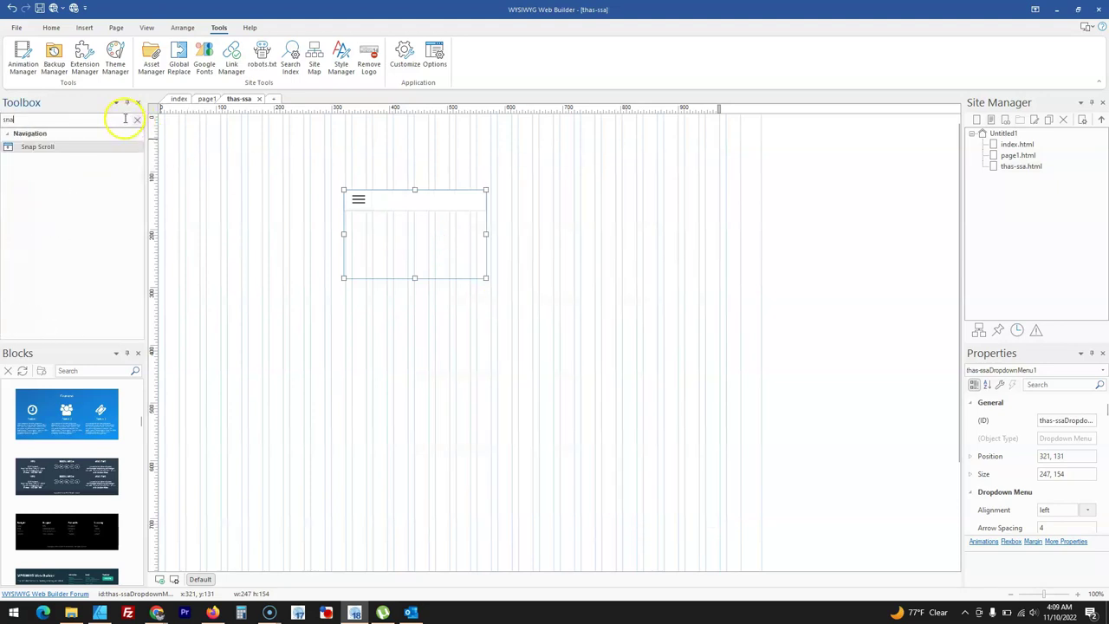
{"action": "type", "text": "a"}
{"action": "left_click_drag", "start_coordinate": [81, 147], "coordinate": [366, 335]}
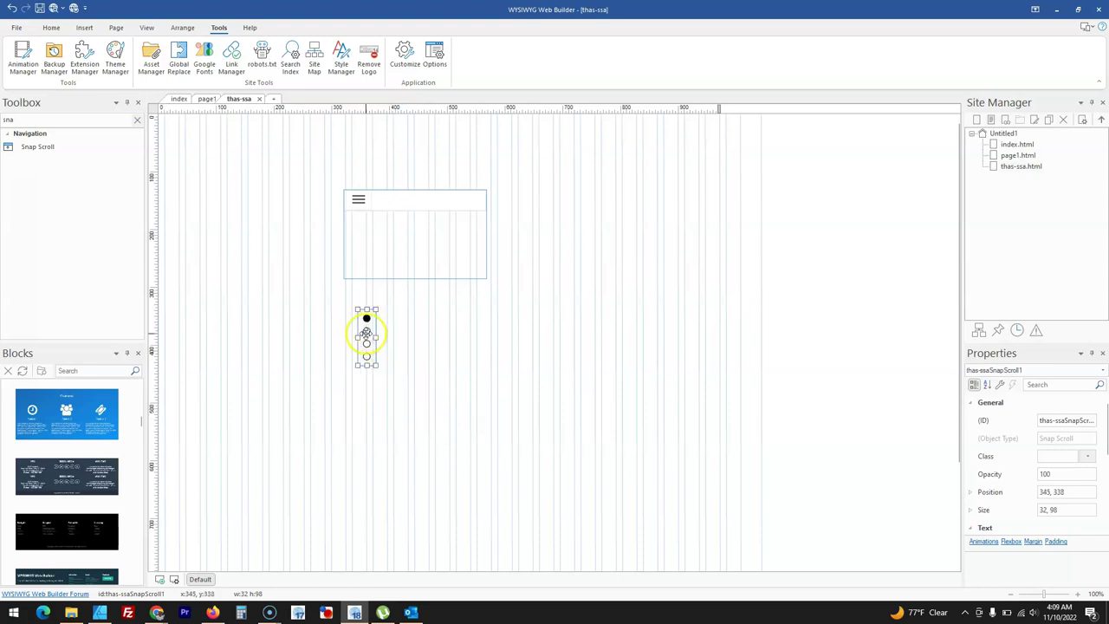
Try the horizontal animation direction in the Snap Scroll settings and close them without saving
{"action": "double_click", "coordinate": [366, 334]}
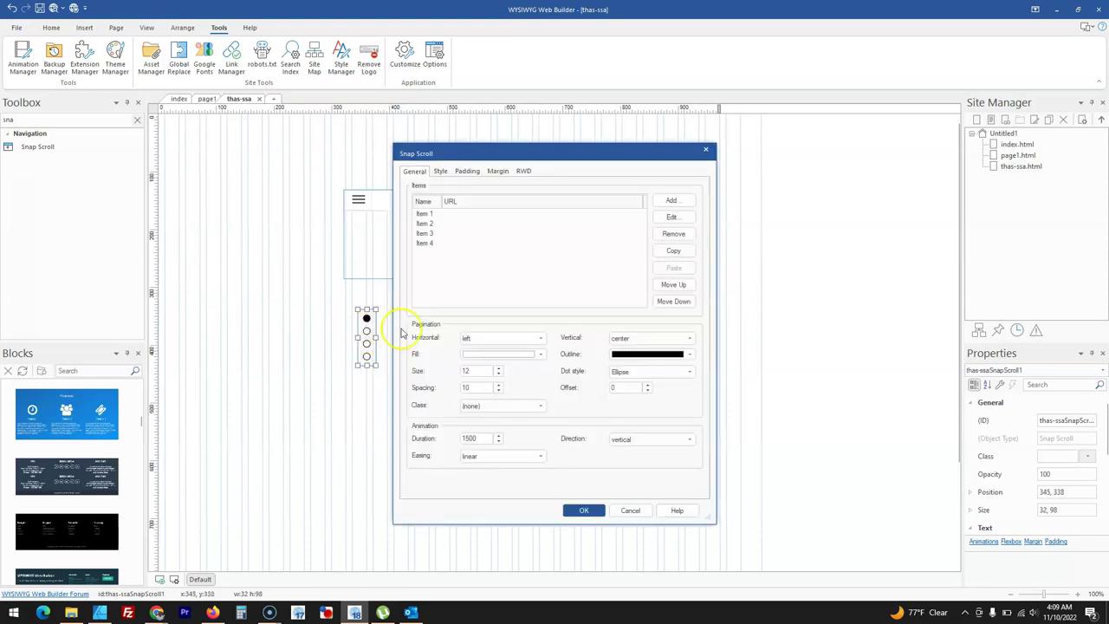
{"action": "left_click", "coordinate": [641, 442]}
{"action": "left_click", "coordinate": [631, 456]}
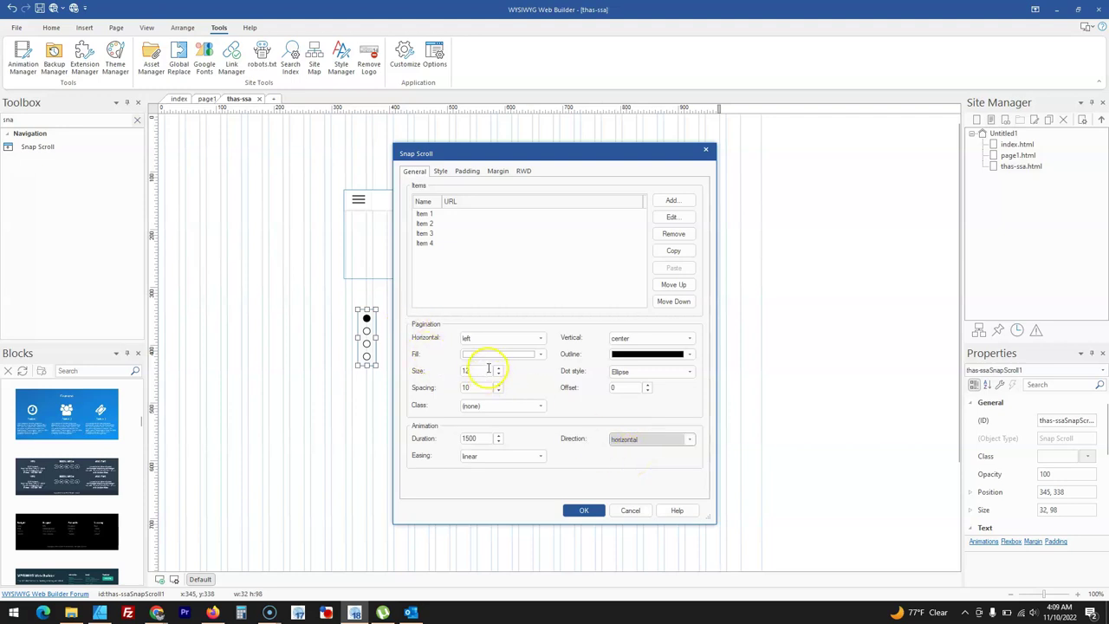
{"action": "left_click", "coordinate": [630, 511]}
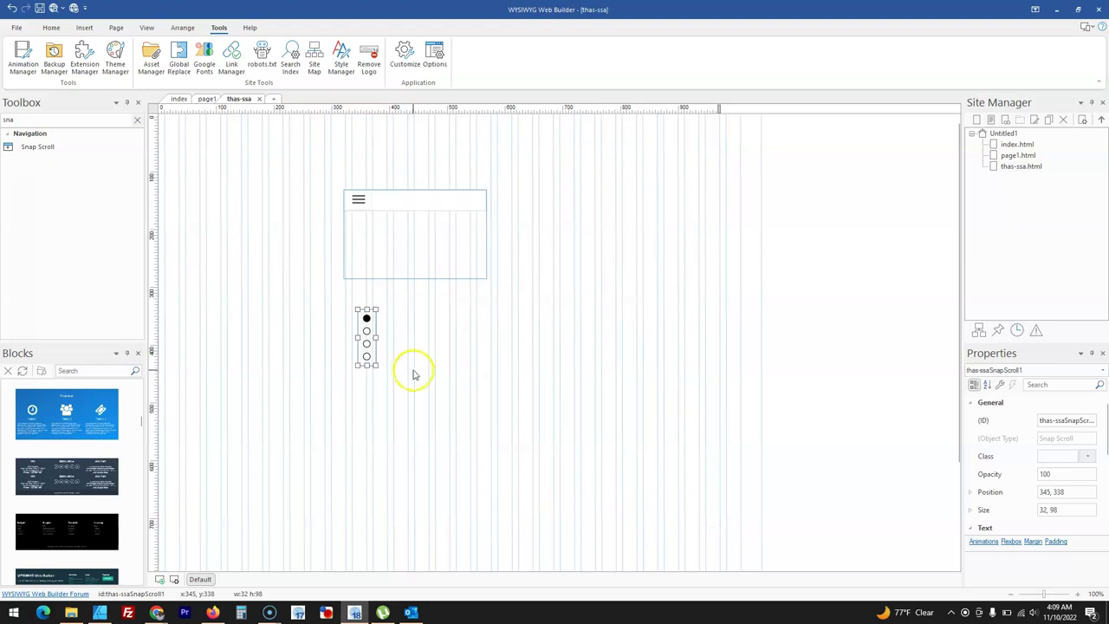
Delete the Snap Scroll and Dropdown Menu objects from the page
{"action": "key", "text": "Delete"}
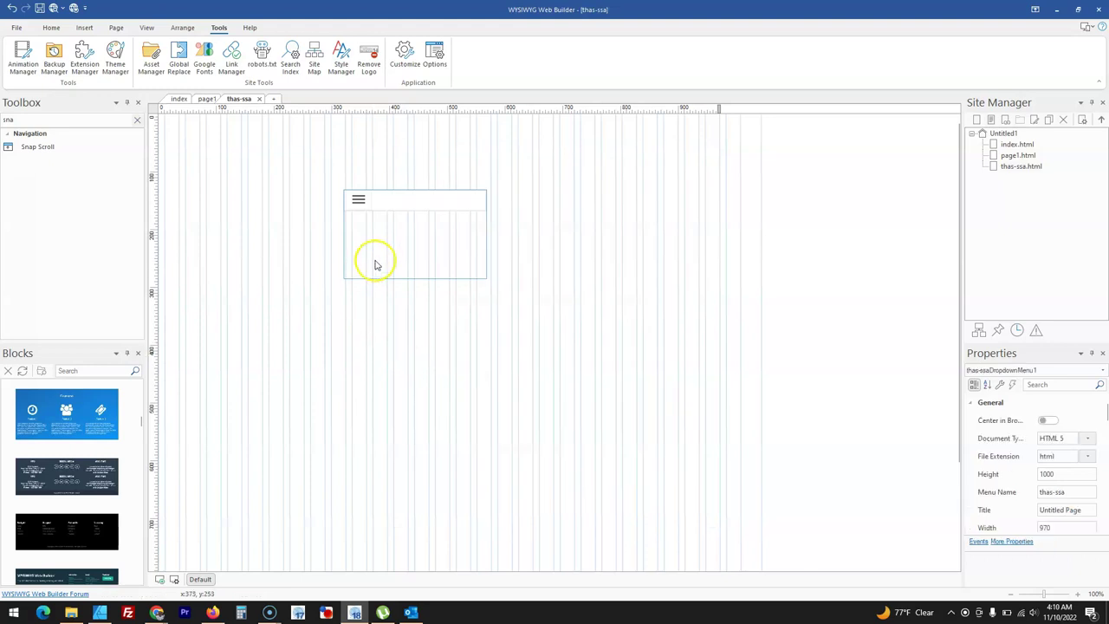
{"action": "left_click", "coordinate": [376, 260]}
{"action": "key", "text": "Delete"}
Find the Overlay Menu in the toolbox and place it near the middle of the page
{"action": "left_click", "coordinate": [136, 121]}
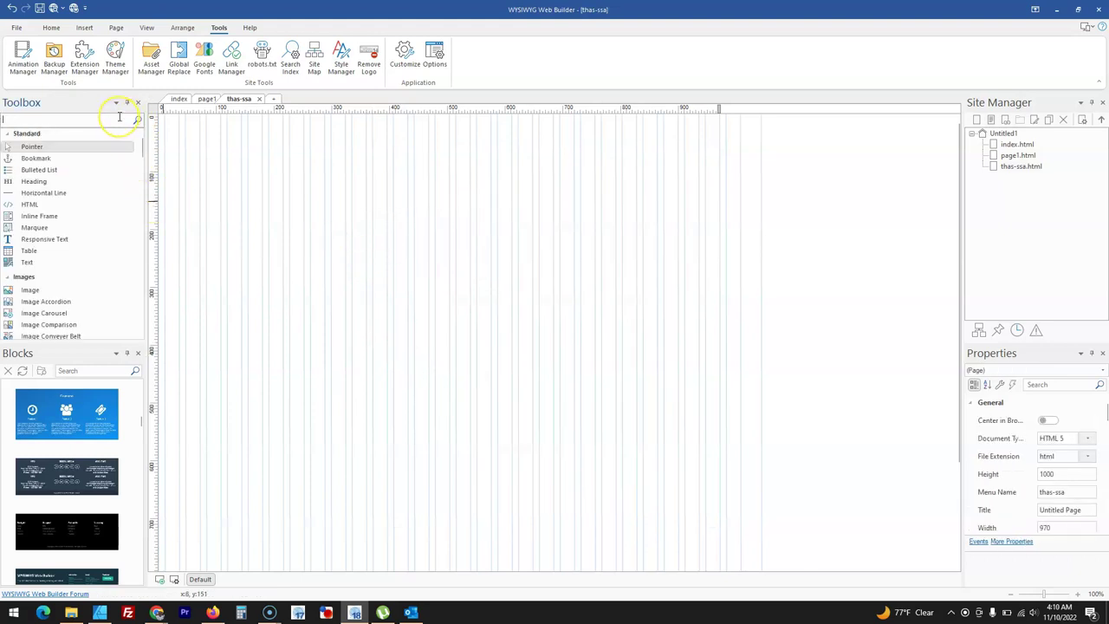
{"action": "type", "text": "over"}
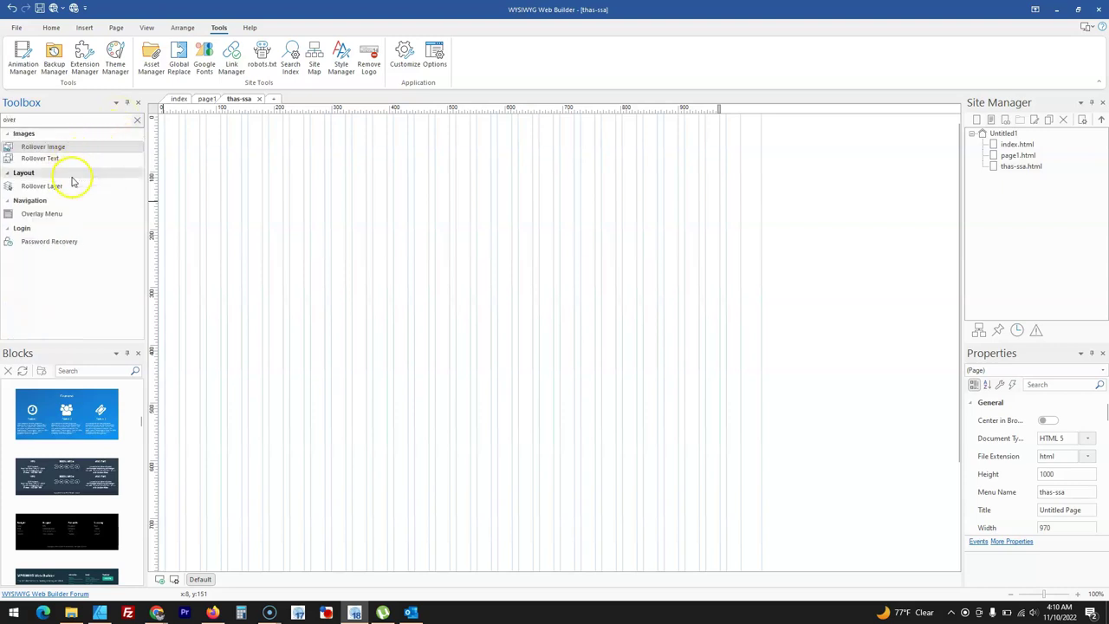
{"action": "left_click_drag", "start_coordinate": [66, 213], "coordinate": [496, 303]}
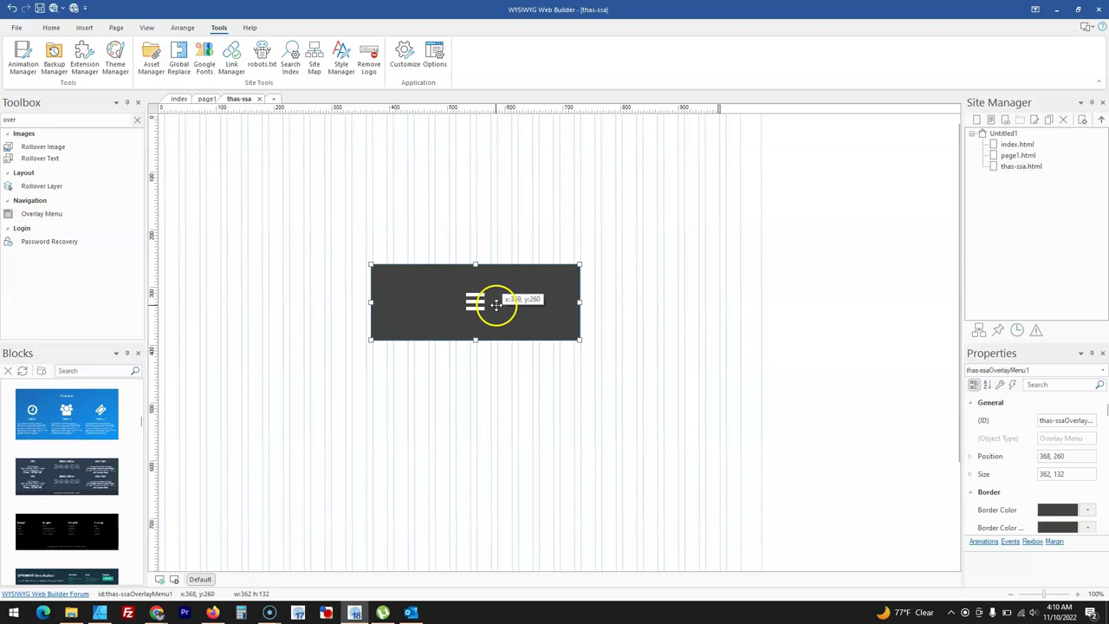
Set the Overlay Menu's blur to 10 in its style settings and apply the change
{"action": "double_click", "coordinate": [496, 303]}
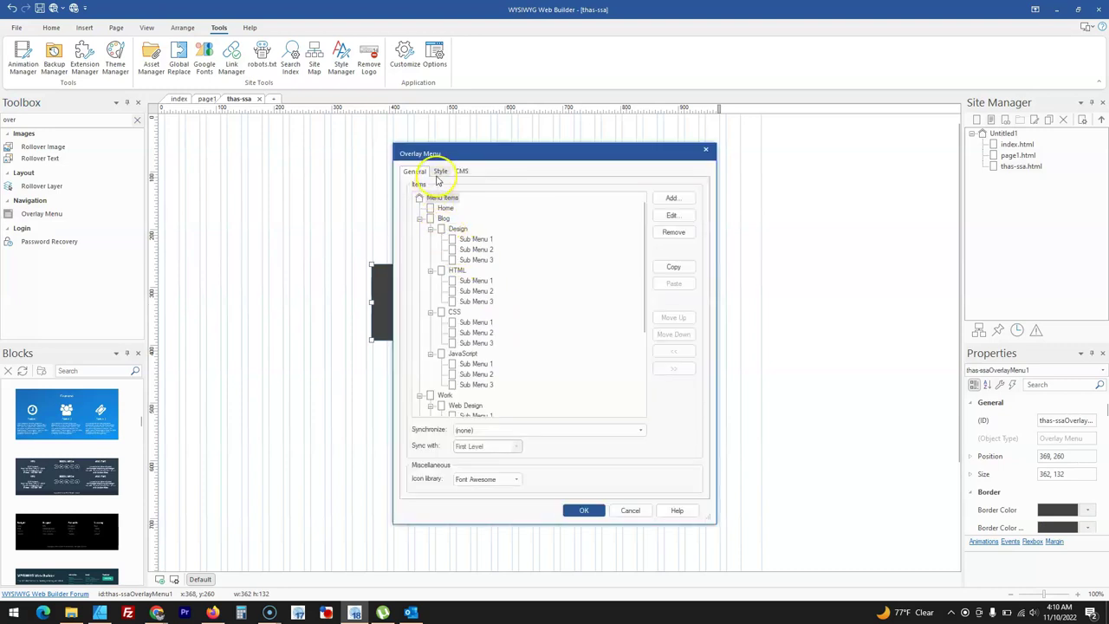
{"action": "left_click", "coordinate": [439, 174]}
{"action": "scroll", "coordinate": [452, 273], "scroll_direction": "down", "scroll_amount": 1}
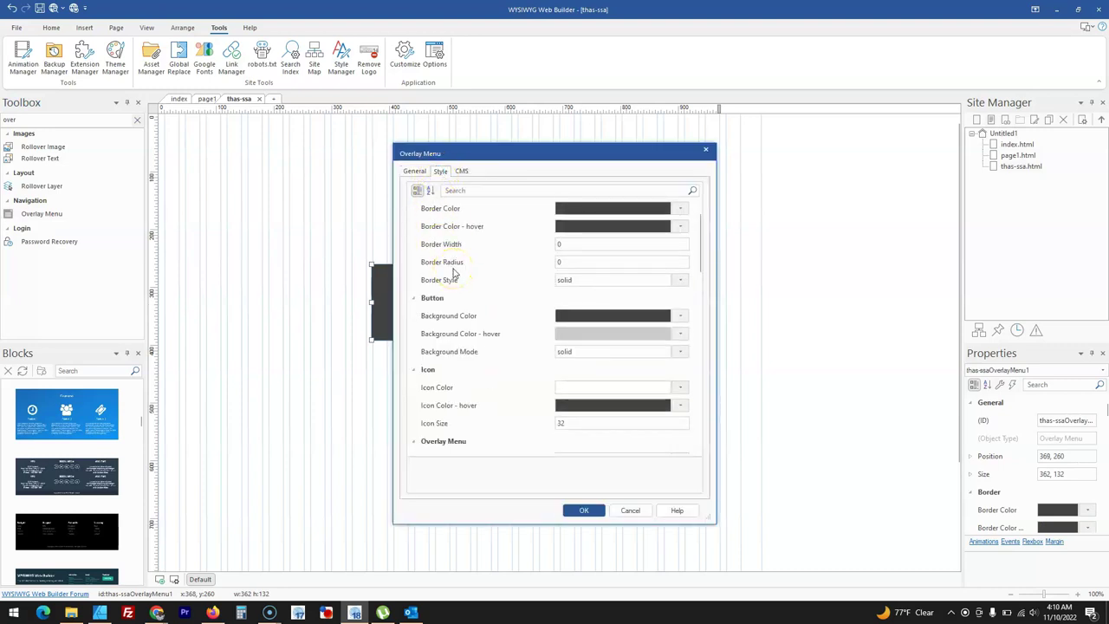
{"action": "scroll", "coordinate": [452, 272], "scroll_direction": "down", "scroll_amount": 3}
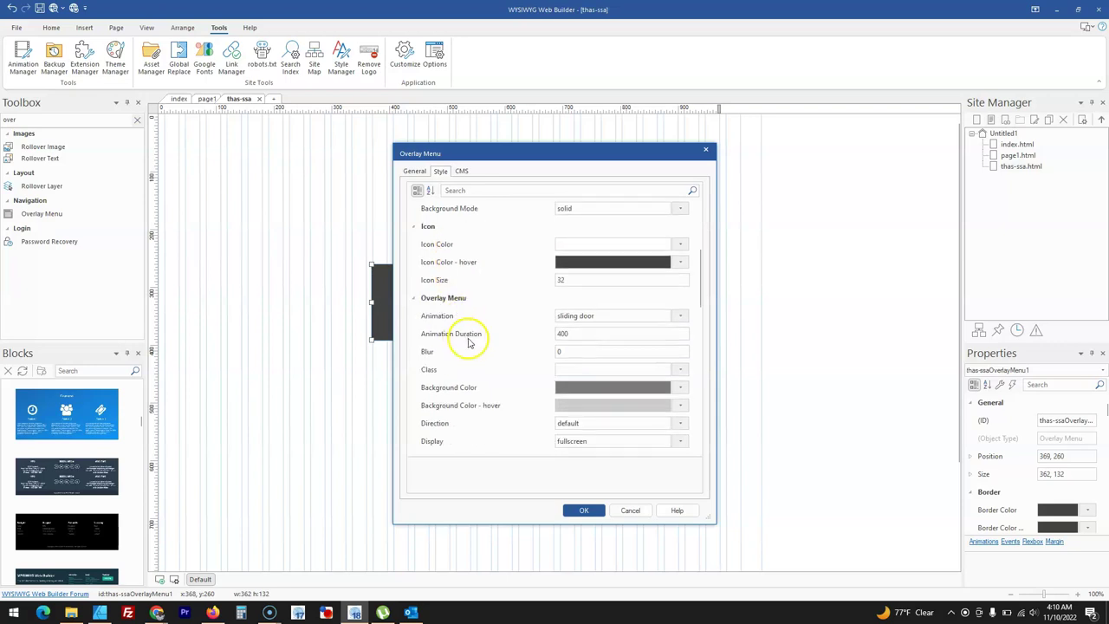
{"action": "scroll", "coordinate": [468, 342], "scroll_direction": "down", "scroll_amount": 1}
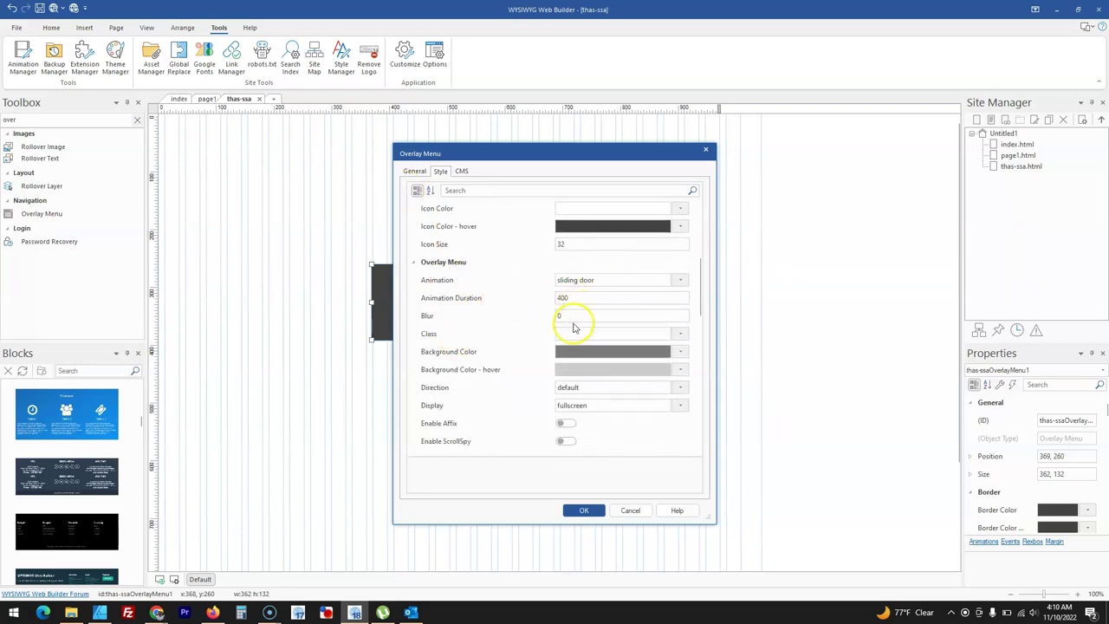
{"action": "left_click_drag", "start_coordinate": [581, 317], "coordinate": [540, 312]}
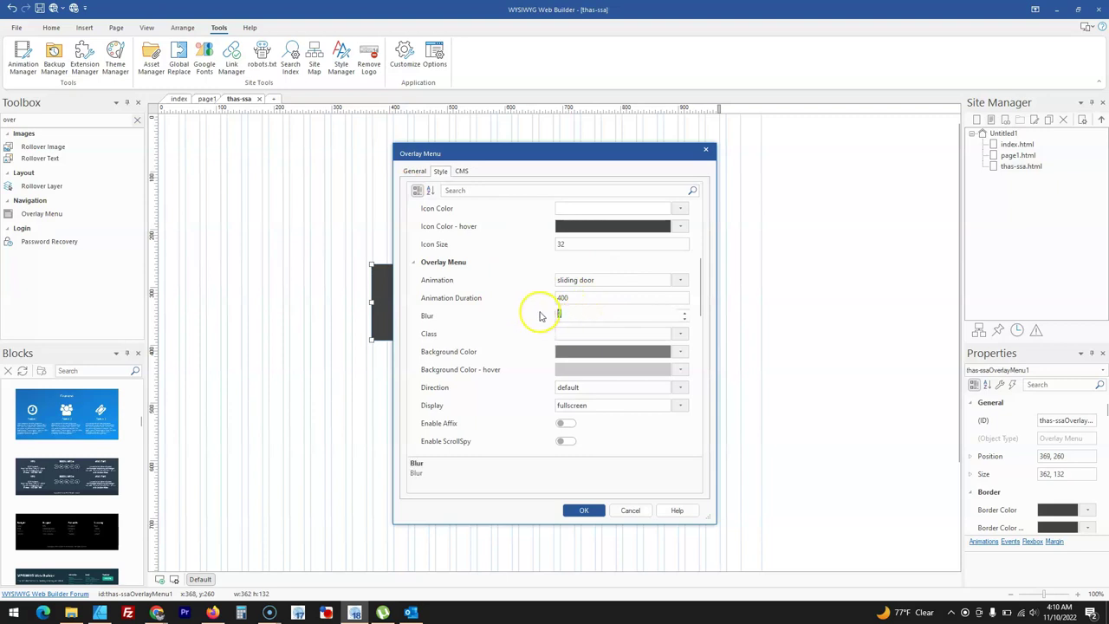
{"action": "type", "text": "10"}
{"action": "left_click", "coordinate": [580, 509]}
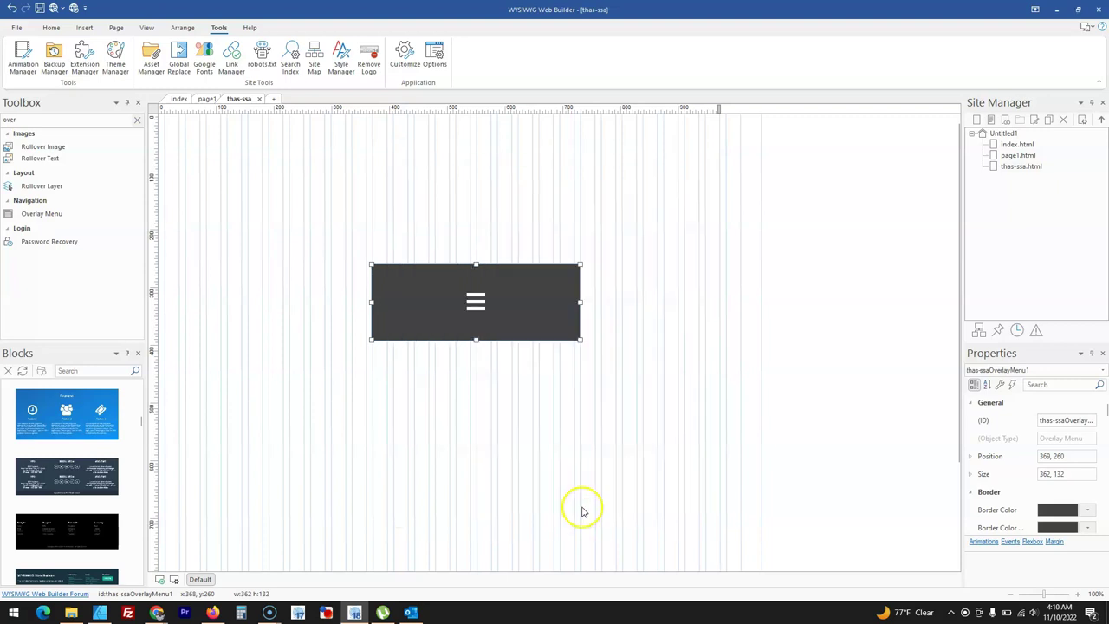
Preview the page in the browser, open the overlay menu to check its blurred background, and return to the page editor
{"action": "left_click", "coordinate": [50, 7]}
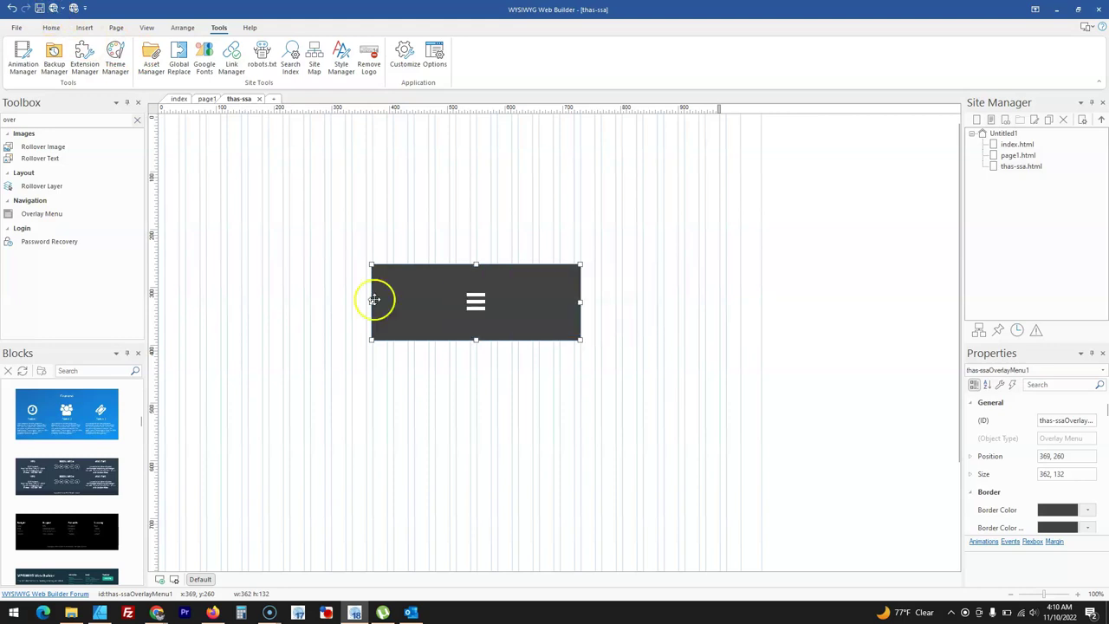
{"action": "left_click", "coordinate": [506, 341]}
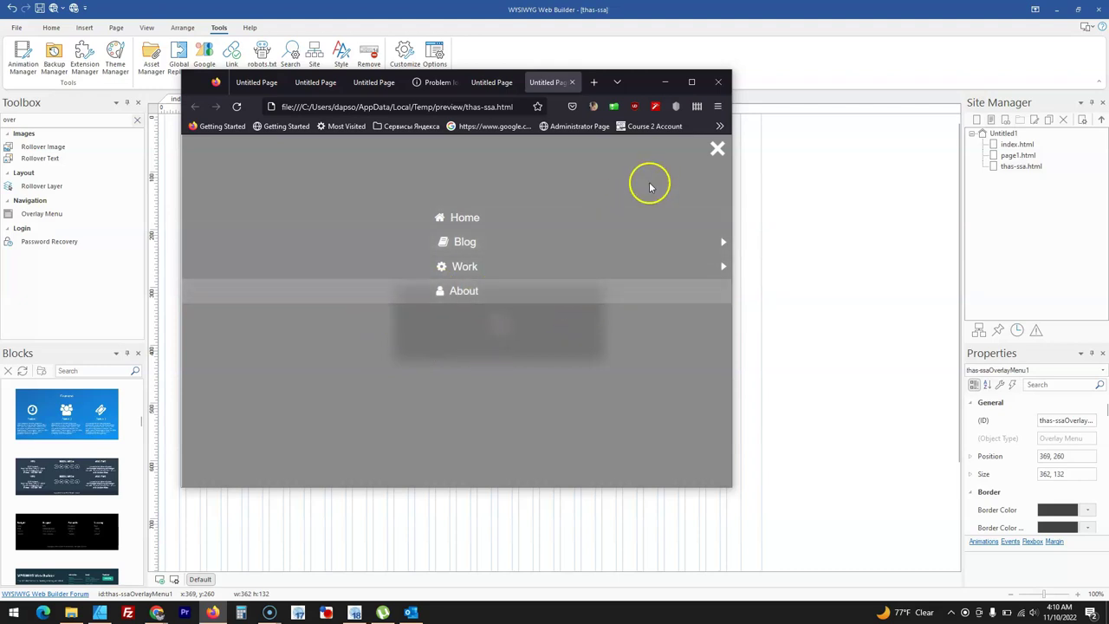
{"action": "left_click", "coordinate": [665, 81]}
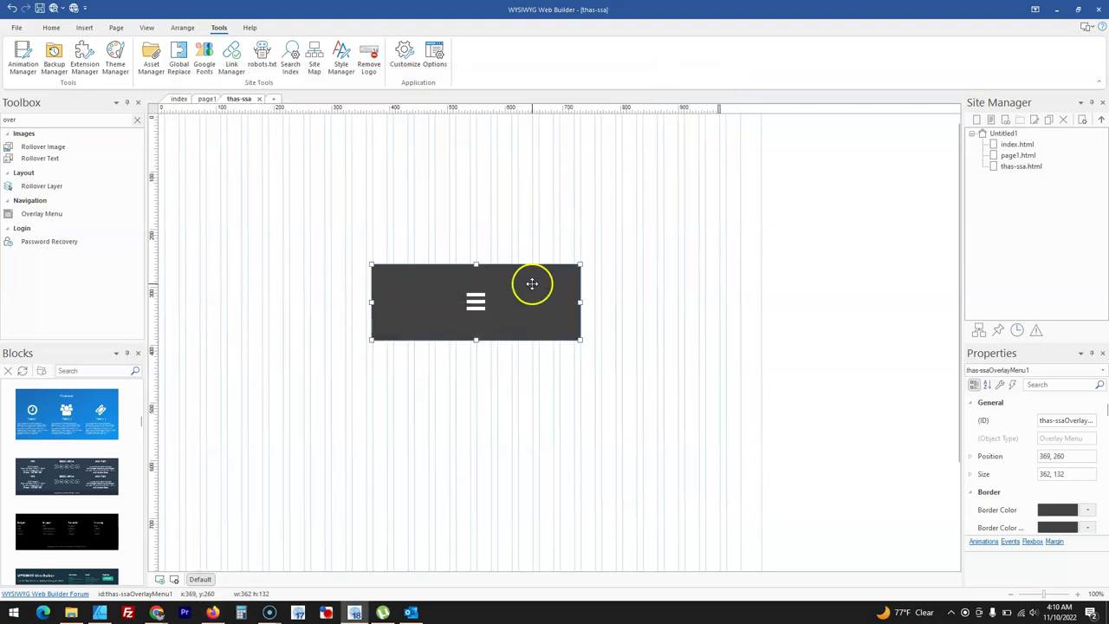
Find the Panel Menu in the toolbox and place it on the page above the Overlay Menu
{"action": "left_click", "coordinate": [137, 119]}
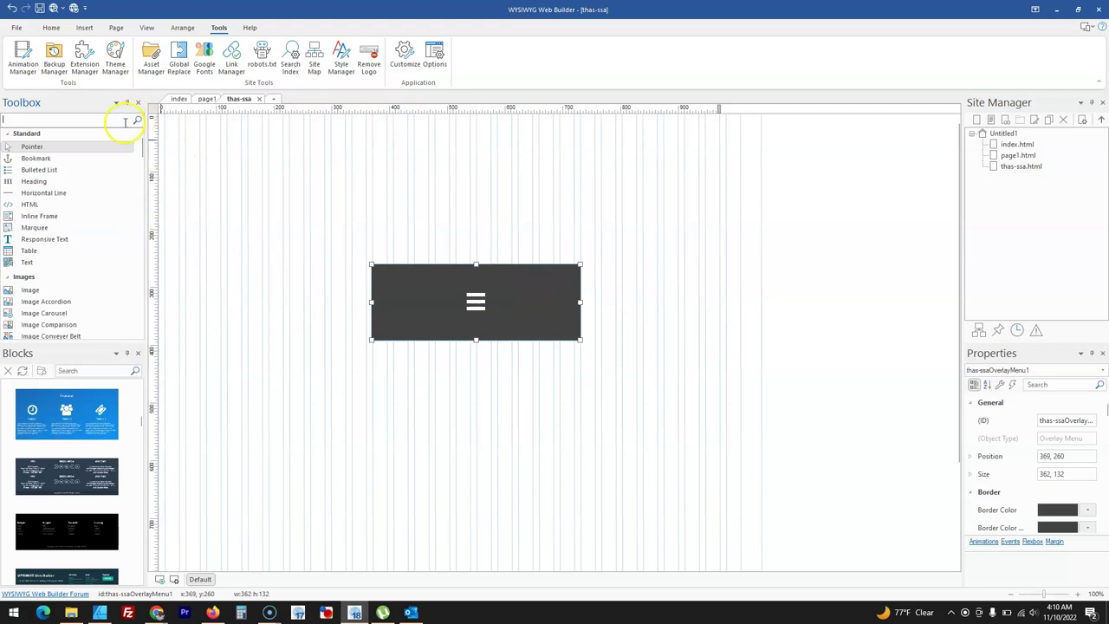
{"action": "type", "text": "pan"}
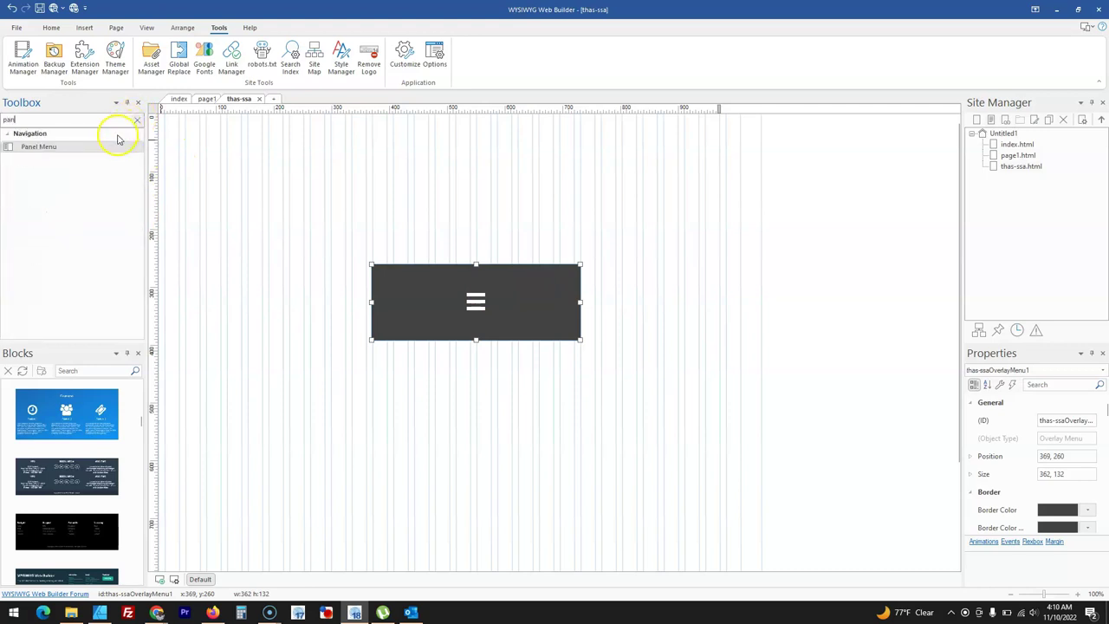
{"action": "left_click_drag", "start_coordinate": [104, 151], "coordinate": [396, 202]}
Set the Panel Menu's overlay blur to 10 in its style settings and apply the change
{"action": "double_click", "coordinate": [371, 185]}
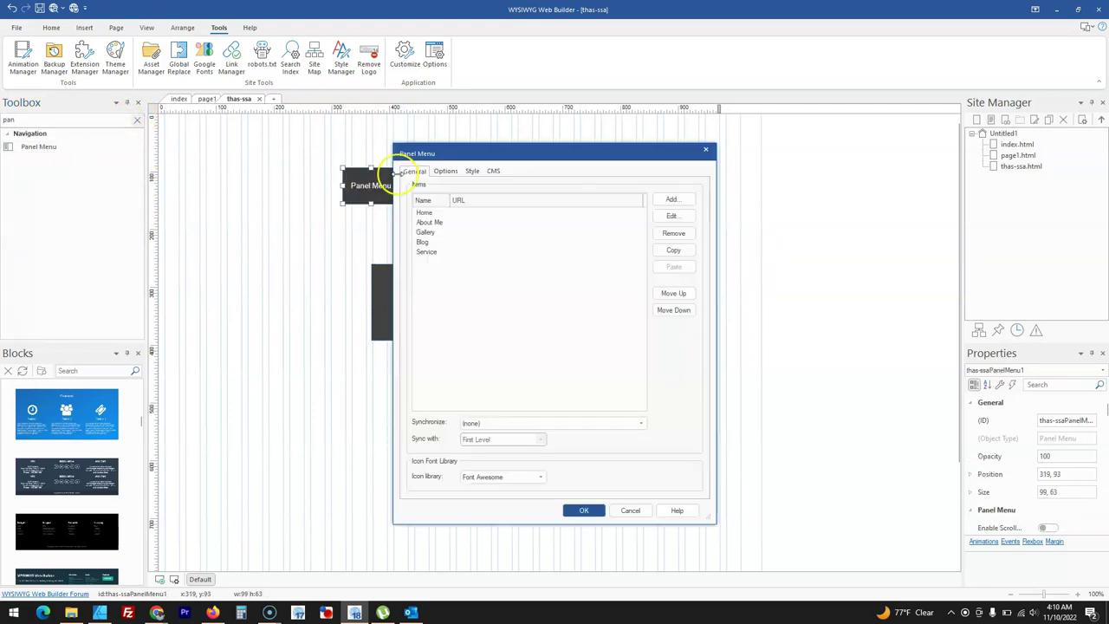
{"action": "left_click", "coordinate": [472, 170]}
{"action": "scroll", "coordinate": [498, 312], "scroll_direction": "down", "scroll_amount": 3}
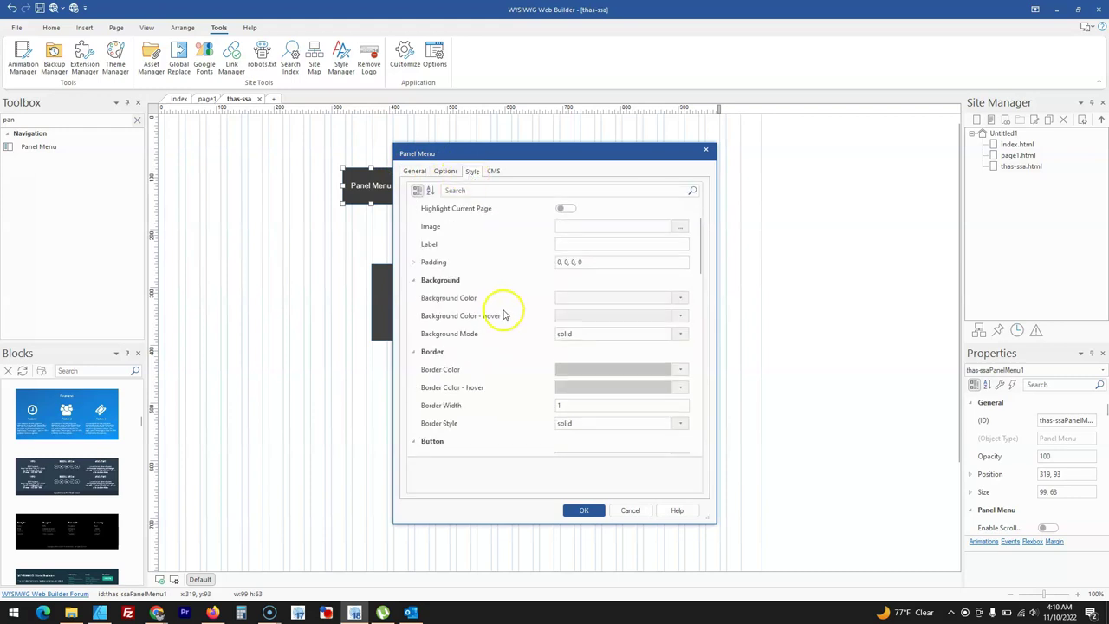
{"action": "scroll", "coordinate": [503, 316], "scroll_direction": "down", "scroll_amount": 3}
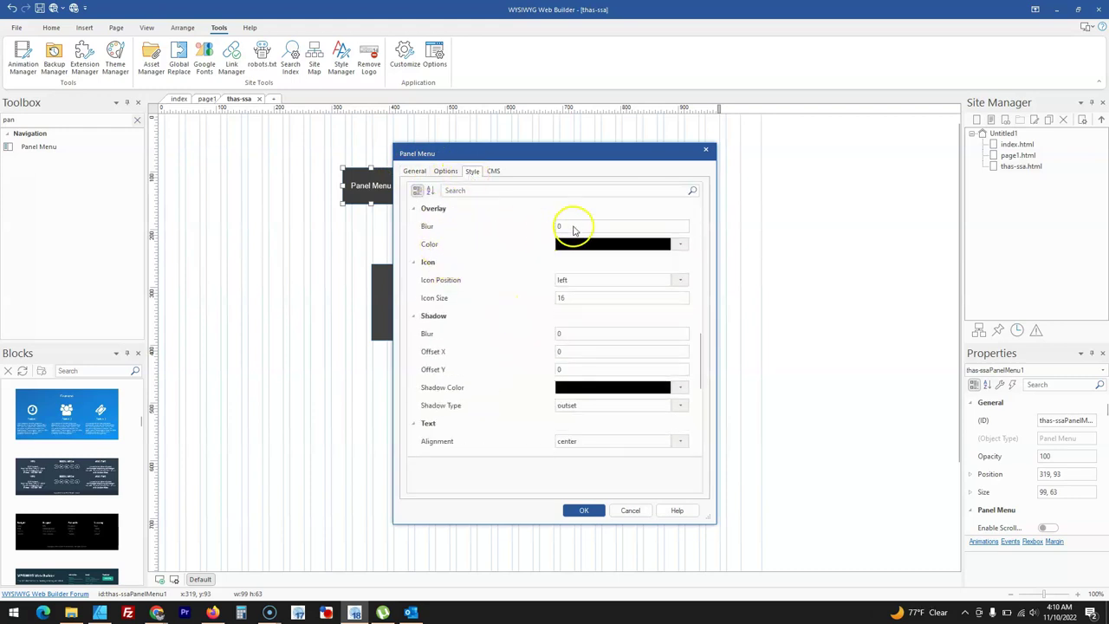
{"action": "left_click_drag", "start_coordinate": [575, 229], "coordinate": [540, 226]}
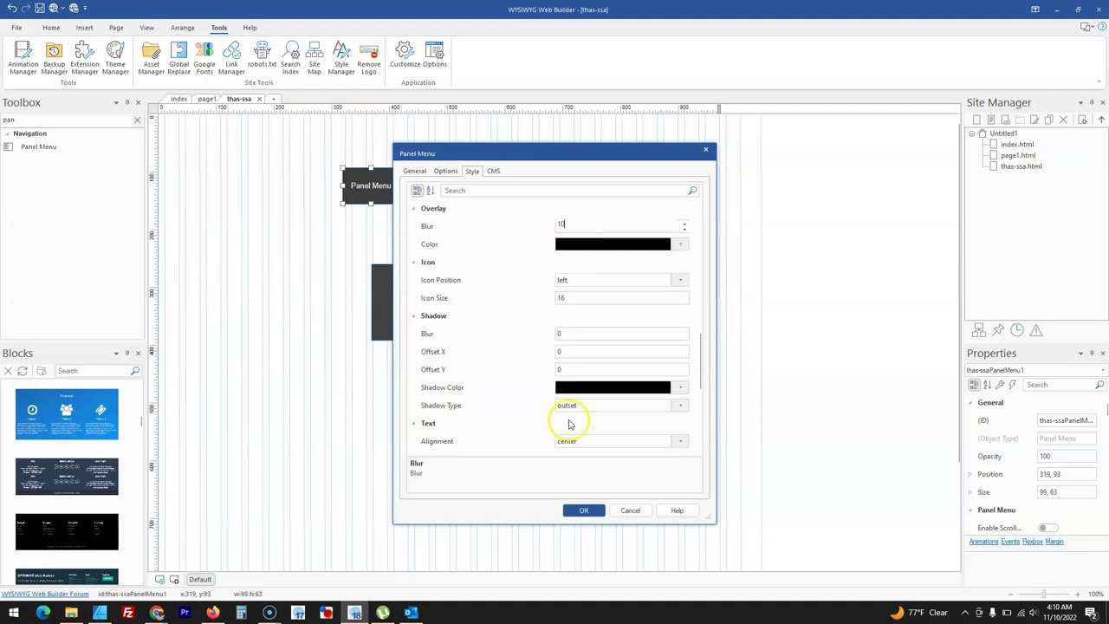
{"action": "left_click", "coordinate": [583, 510]}
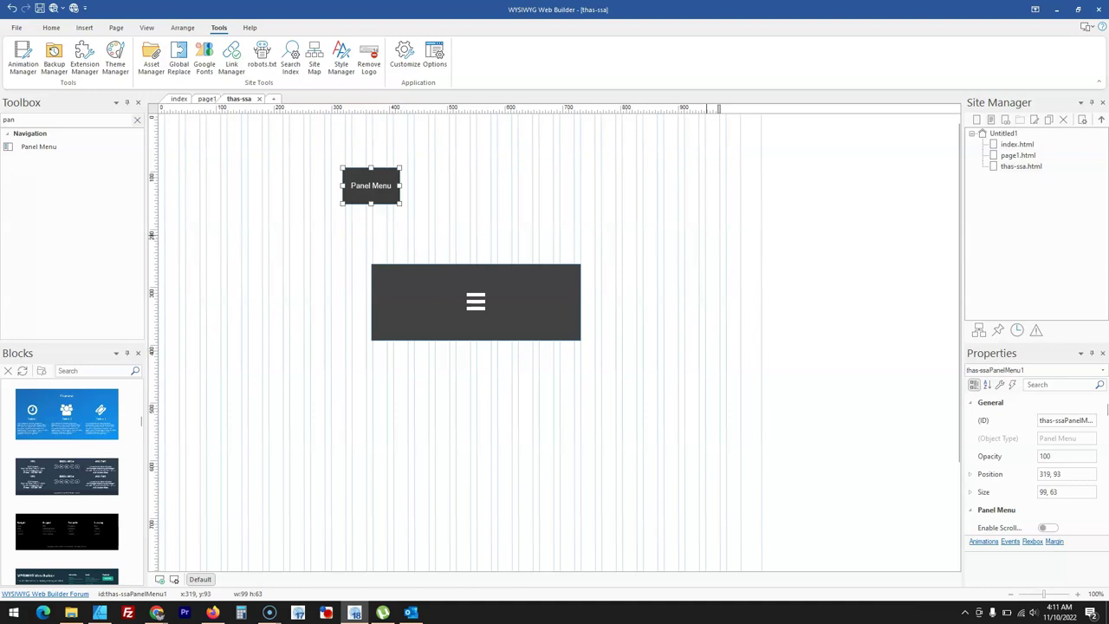
Delete the Overlay Menu and the Panel Menu from the page
{"action": "left_click", "coordinate": [455, 322]}
{"action": "key", "text": "Delete"}
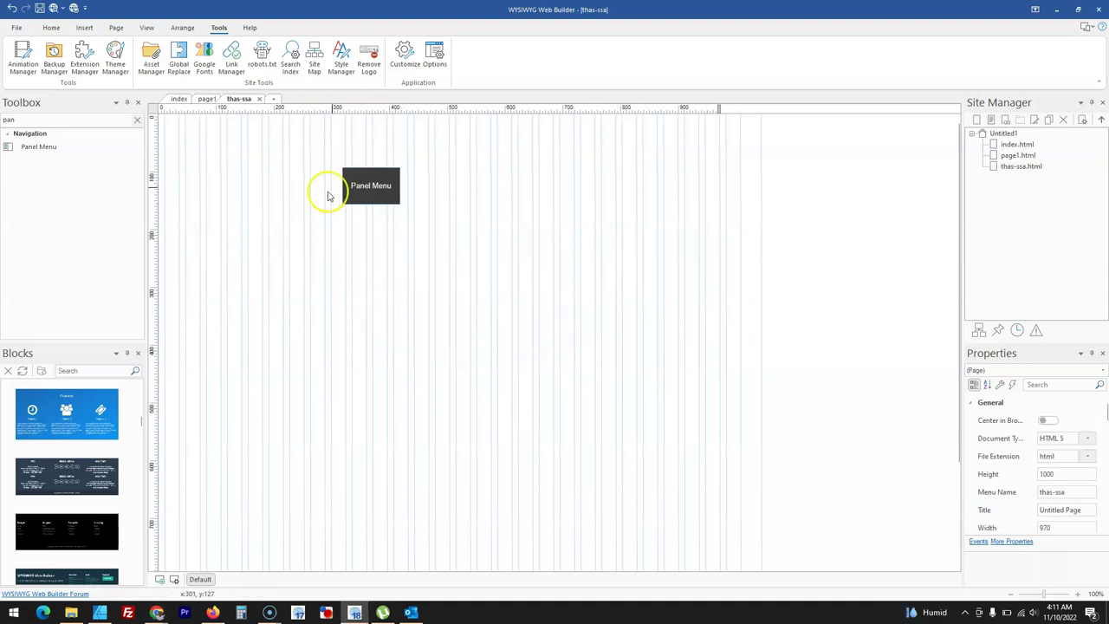
{"action": "left_click", "coordinate": [338, 187]}
{"action": "key", "text": "Delete"}
Find the CSS Menu in the toolbox and draw one of about 405 by 162 px on the page
{"action": "left_click", "coordinate": [137, 120]}
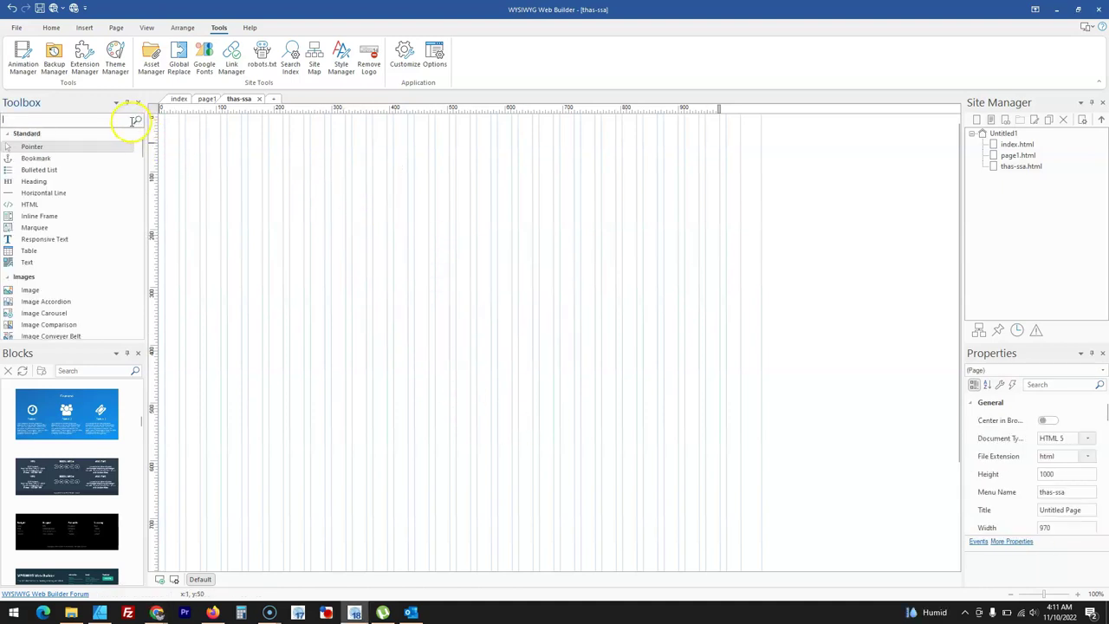
{"action": "type", "text": "css"}
{"action": "left_click", "coordinate": [107, 146]}
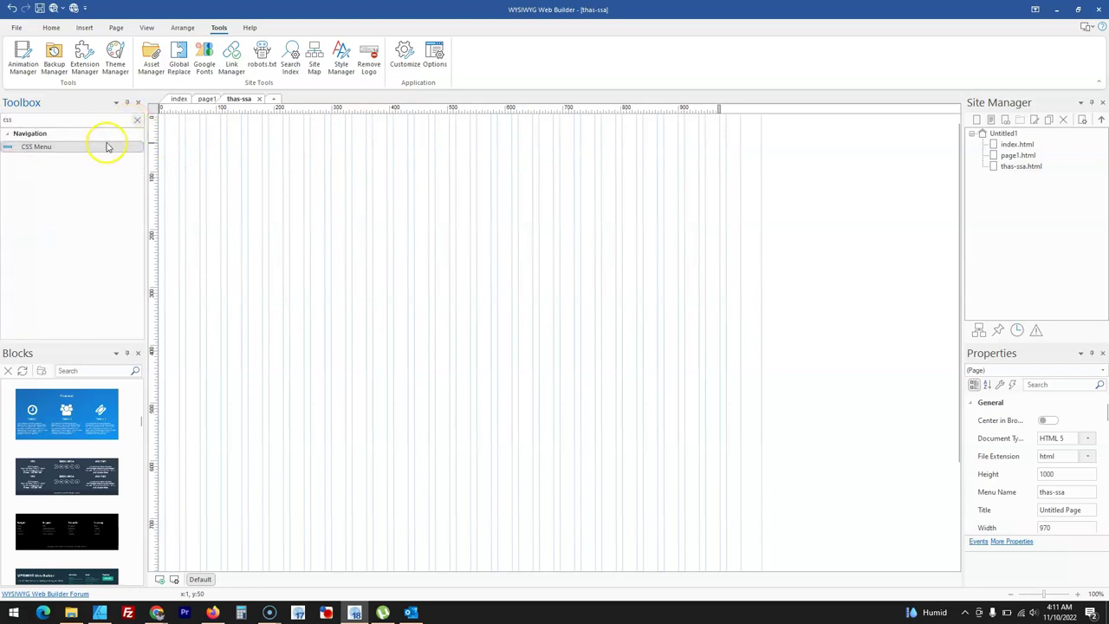
{"action": "left_click", "coordinate": [334, 201]}
{"action": "left_click_drag", "start_coordinate": [547, 290], "coordinate": [569, 294]}
Open the CSS Menu's style settings and examine the main menu's size mode options and spacing setting
{"action": "double_click", "coordinate": [507, 243]}
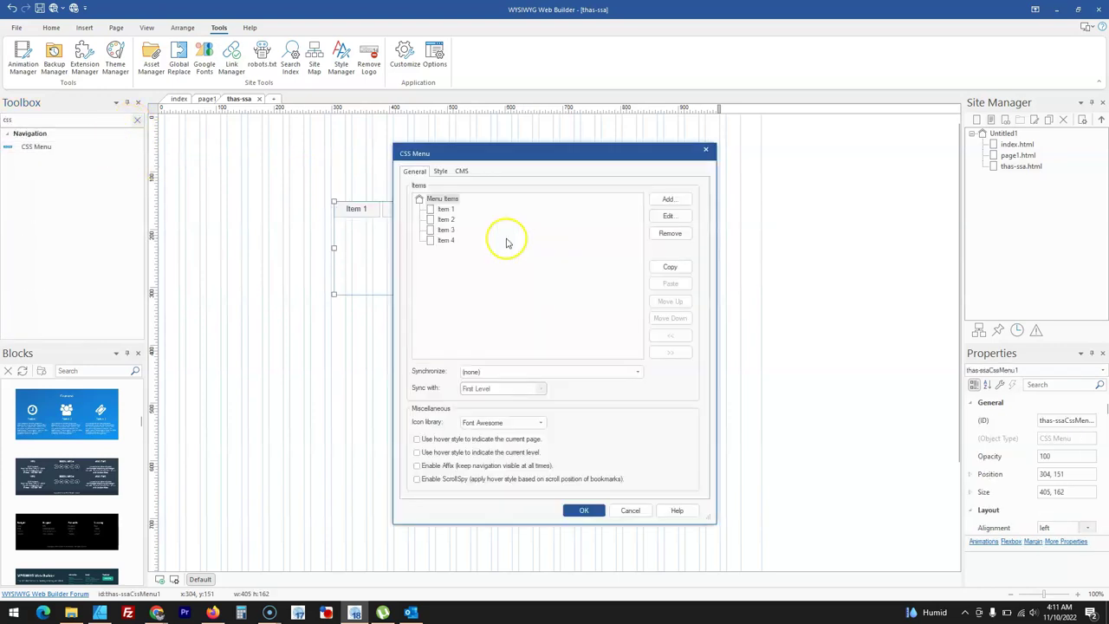
{"action": "left_click", "coordinate": [440, 171]}
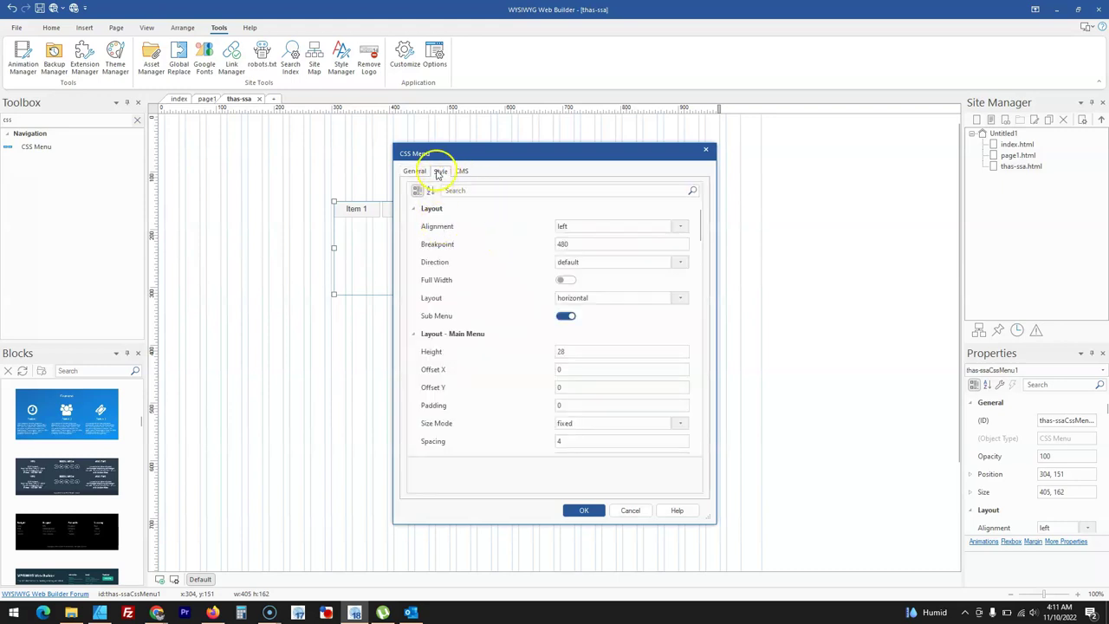
{"action": "scroll", "coordinate": [451, 292], "scroll_direction": "down", "scroll_amount": 4}
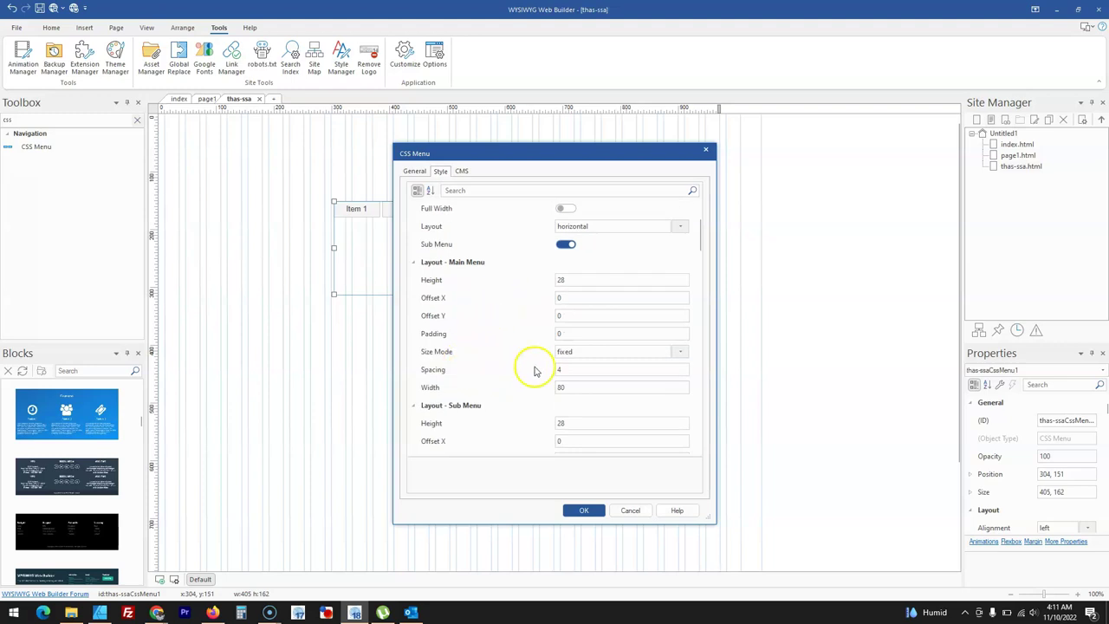
{"action": "left_click", "coordinate": [563, 369]}
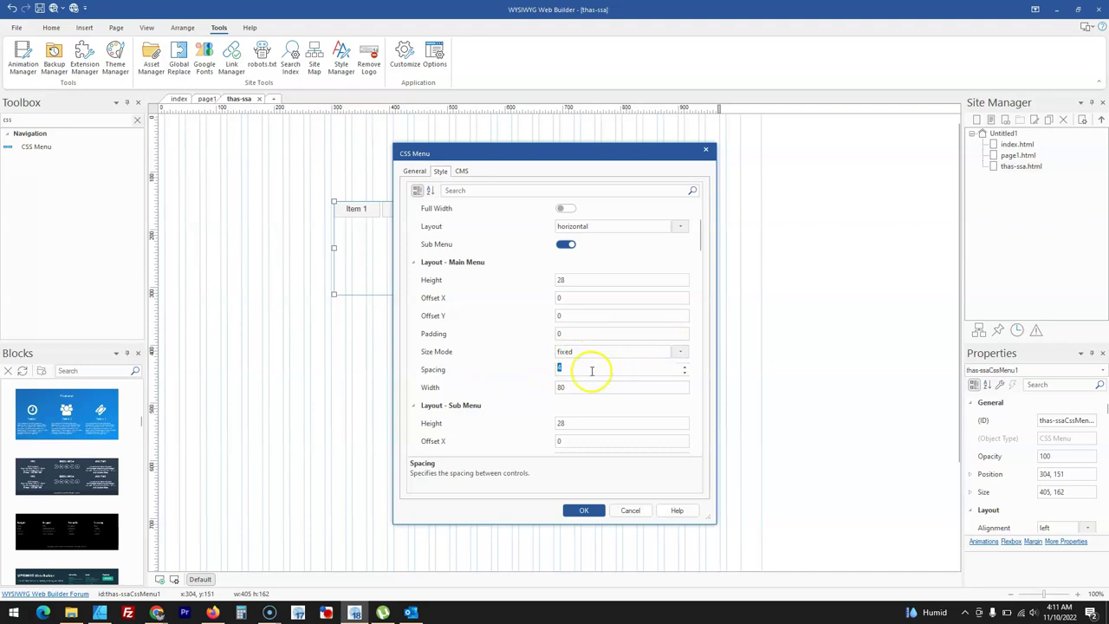
{"action": "left_click", "coordinate": [679, 352]}
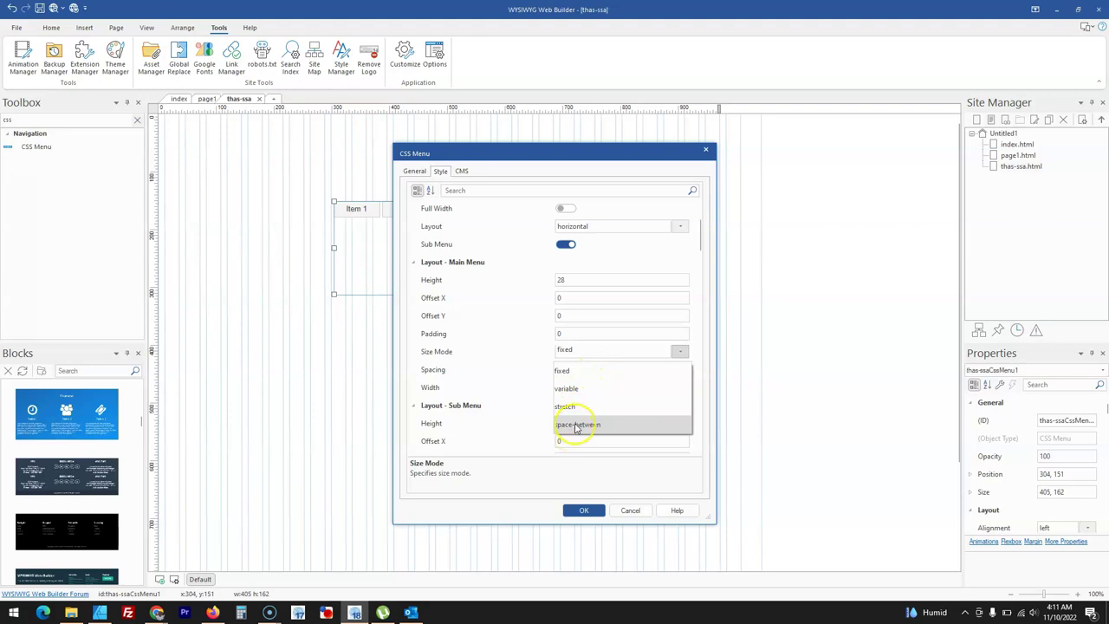
{"action": "left_click", "coordinate": [529, 372]}
{"action": "left_click", "coordinate": [559, 370]}
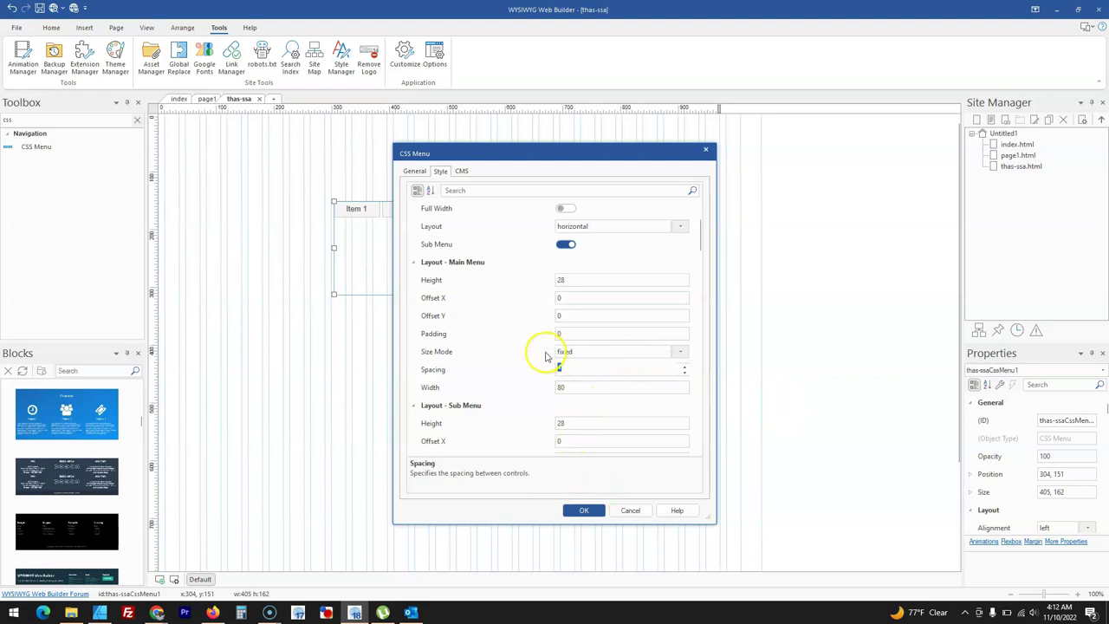
Assign the Heading 3 <h3> class to the CSS Menu's main menu style and apply the change
{"action": "scroll", "coordinate": [545, 355], "scroll_direction": "down", "scroll_amount": 1}
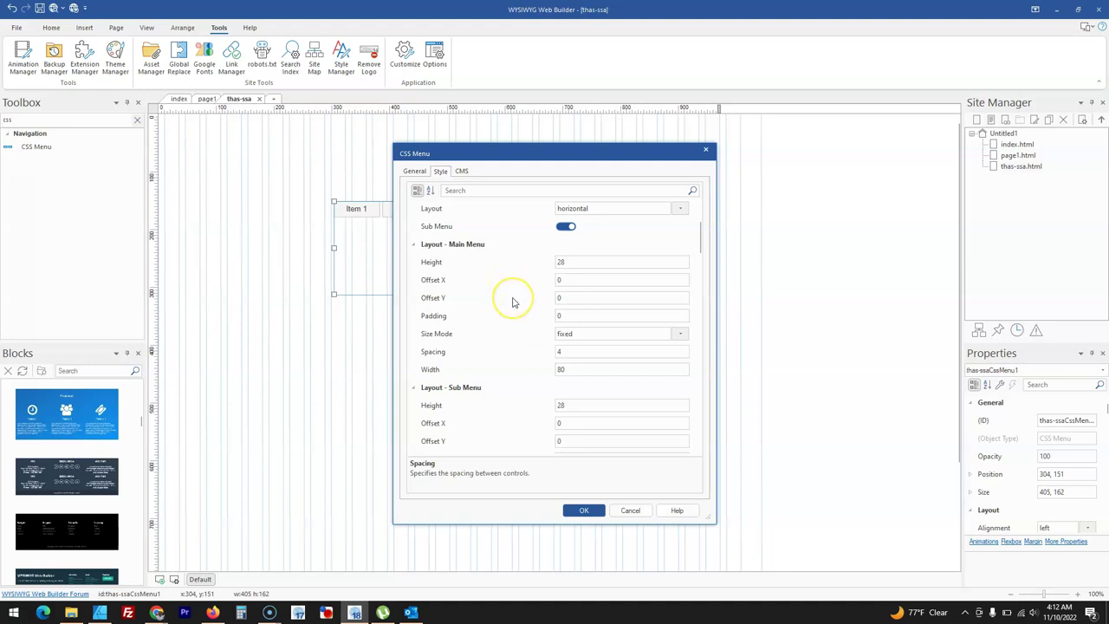
{"action": "scroll", "coordinate": [513, 301], "scroll_direction": "down", "scroll_amount": 4}
{"action": "scroll", "coordinate": [512, 302], "scroll_direction": "down", "scroll_amount": 8}
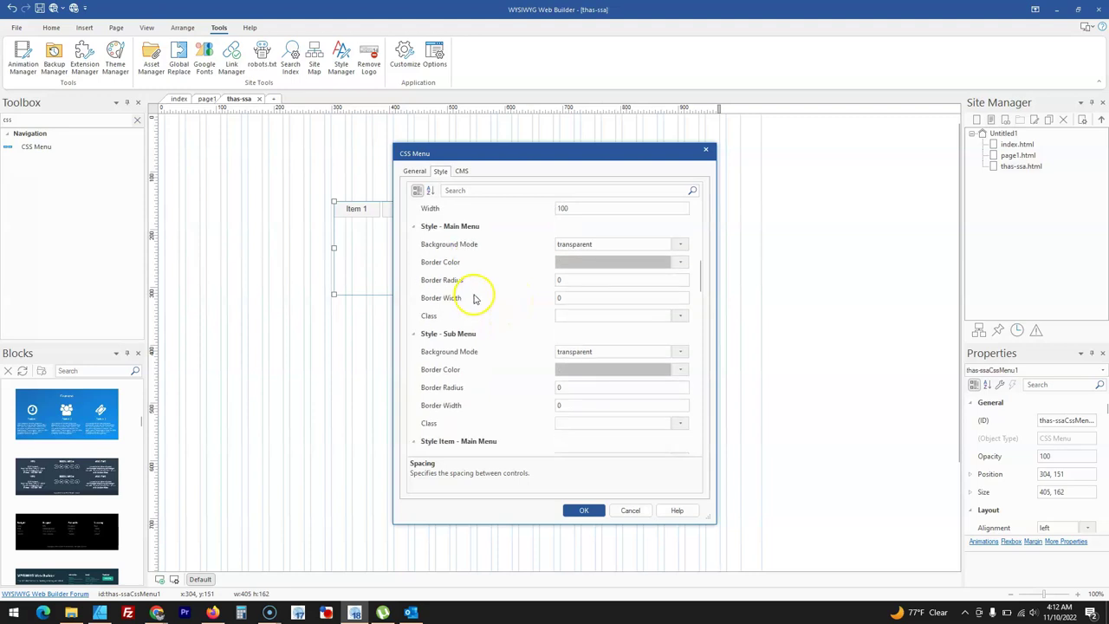
{"action": "left_click", "coordinate": [675, 316]}
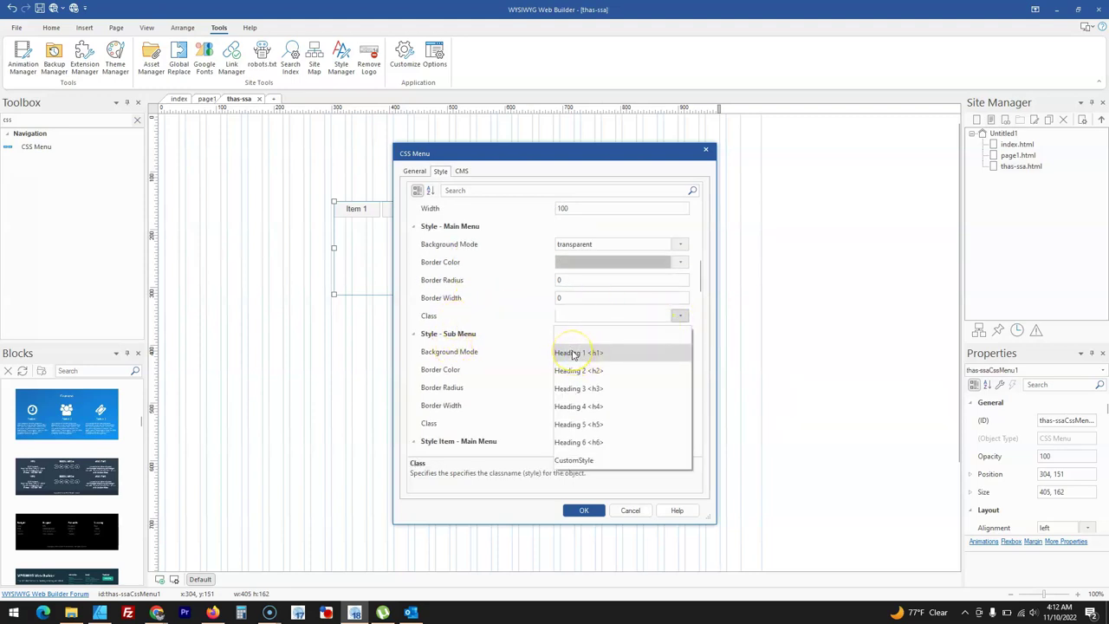
{"action": "left_click", "coordinate": [576, 387]}
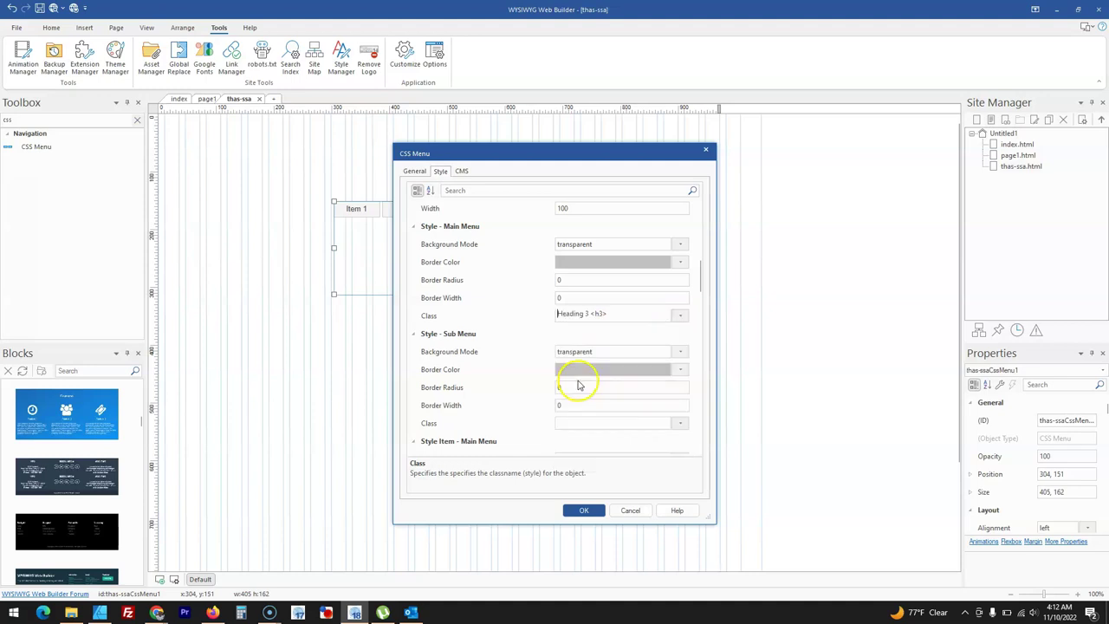
{"action": "left_click", "coordinate": [588, 511]}
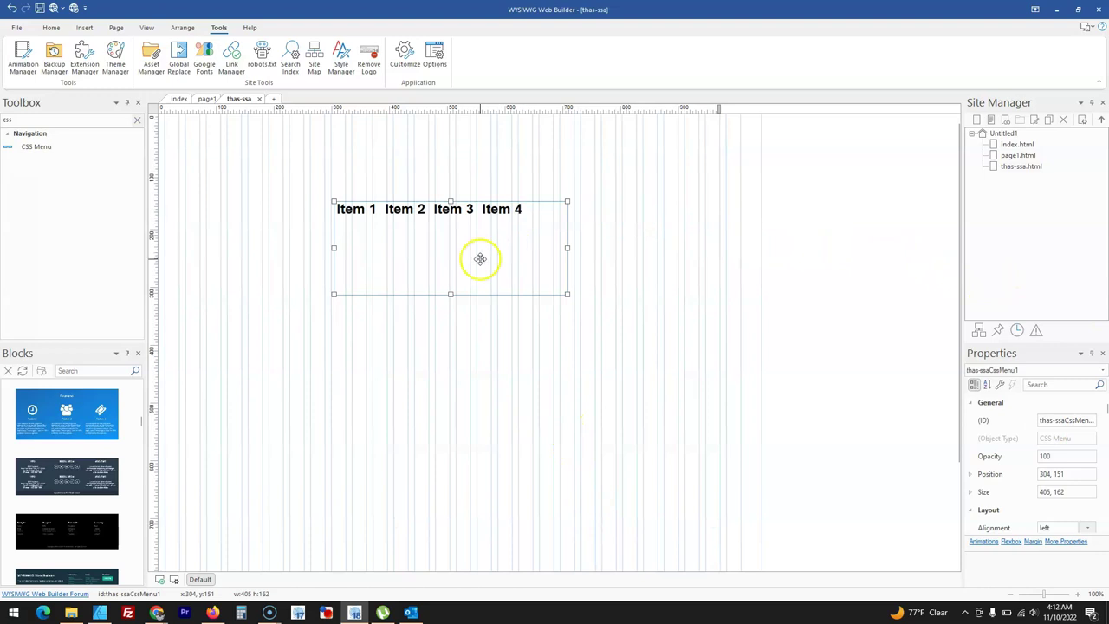
Delete the CSS Menu and draw a Themeable Button of about 337 by 144 px on the page
{"action": "key", "text": "Delete"}
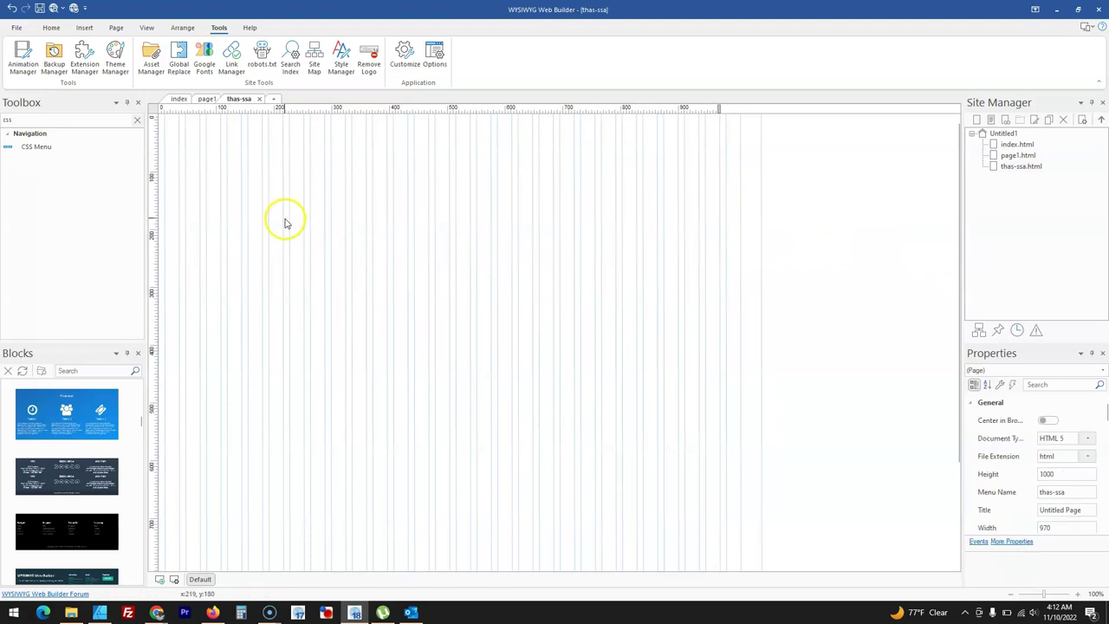
{"action": "left_click", "coordinate": [137, 120]}
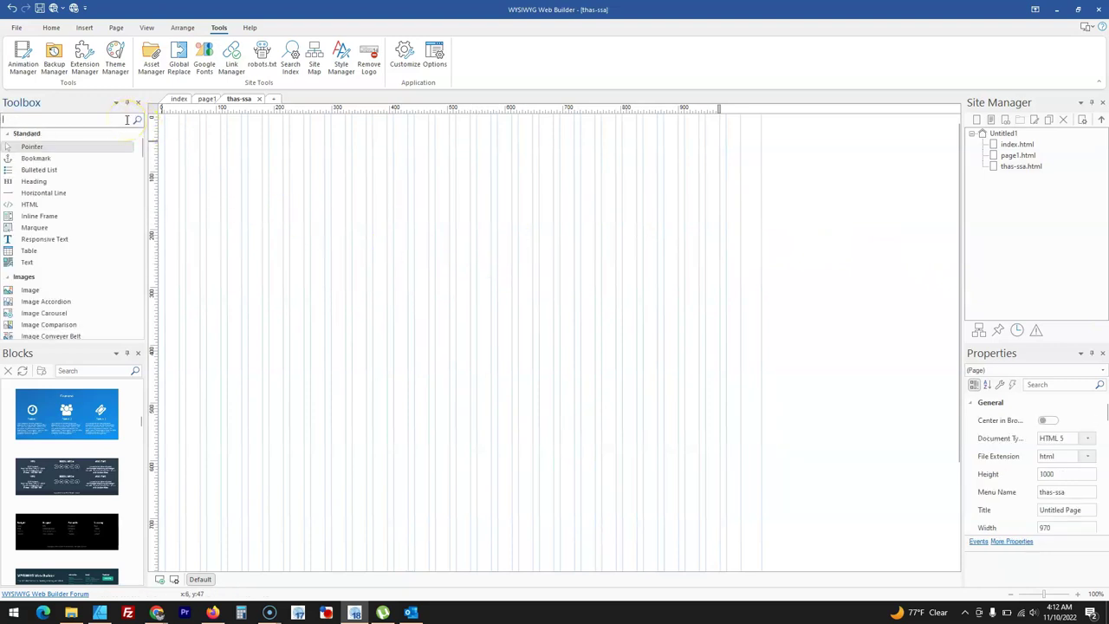
{"action": "type", "text": "the"}
{"action": "left_click", "coordinate": [99, 147]}
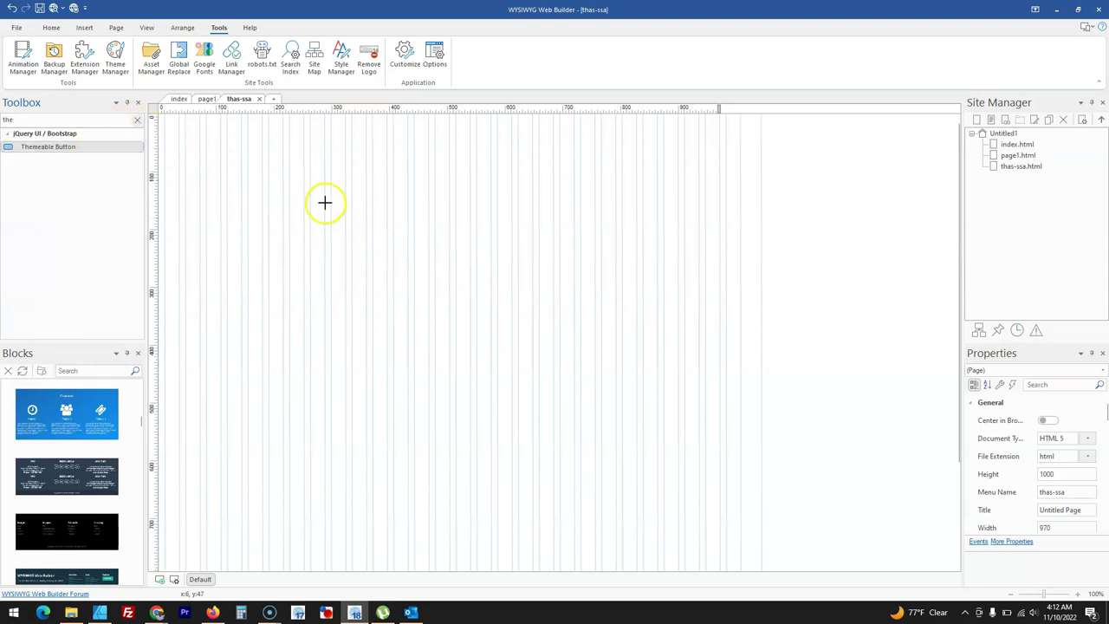
{"action": "left_click_drag", "start_coordinate": [287, 181], "coordinate": [481, 262]}
Review the Themeable Button's icon position options, give it the Font Awesome address-book icon, and apply the change
{"action": "double_click", "coordinate": [406, 236]}
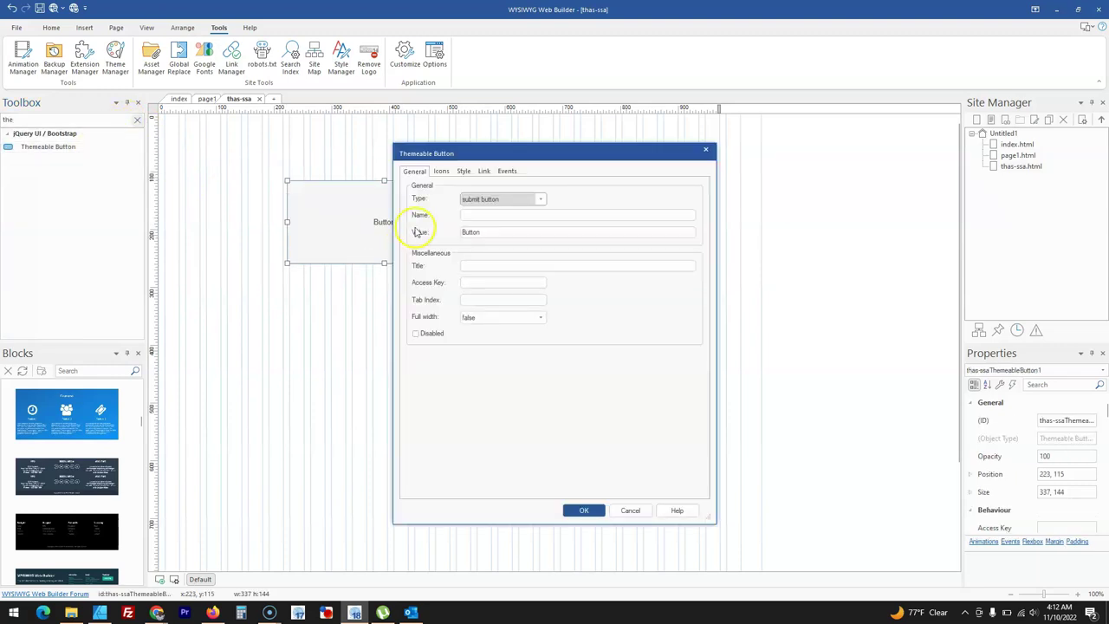
{"action": "left_click", "coordinate": [441, 171]}
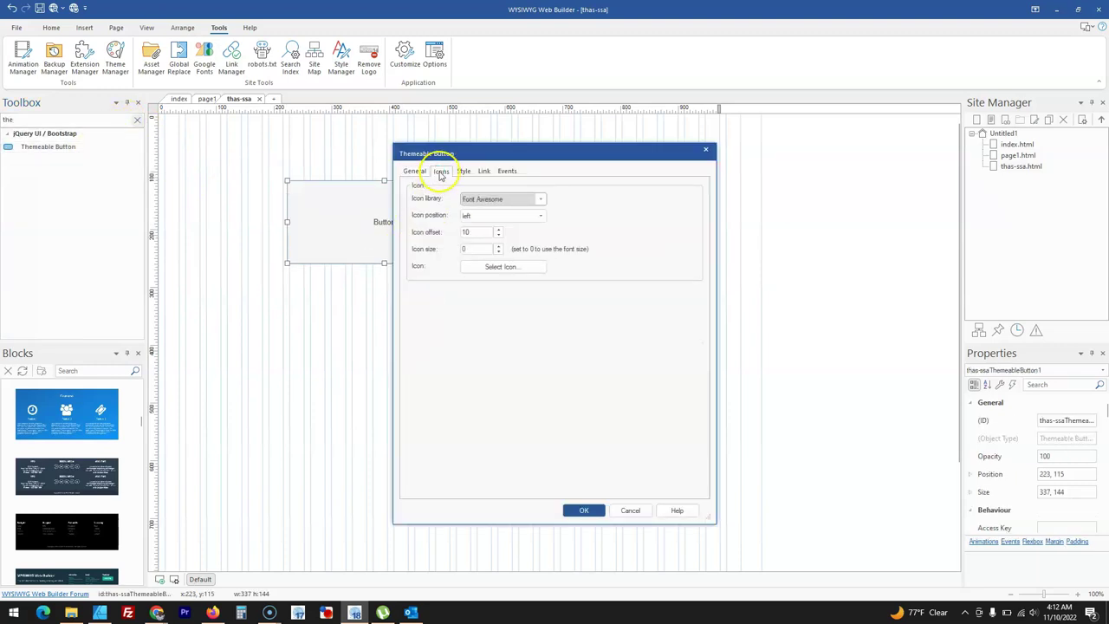
{"action": "left_click", "coordinate": [472, 217]}
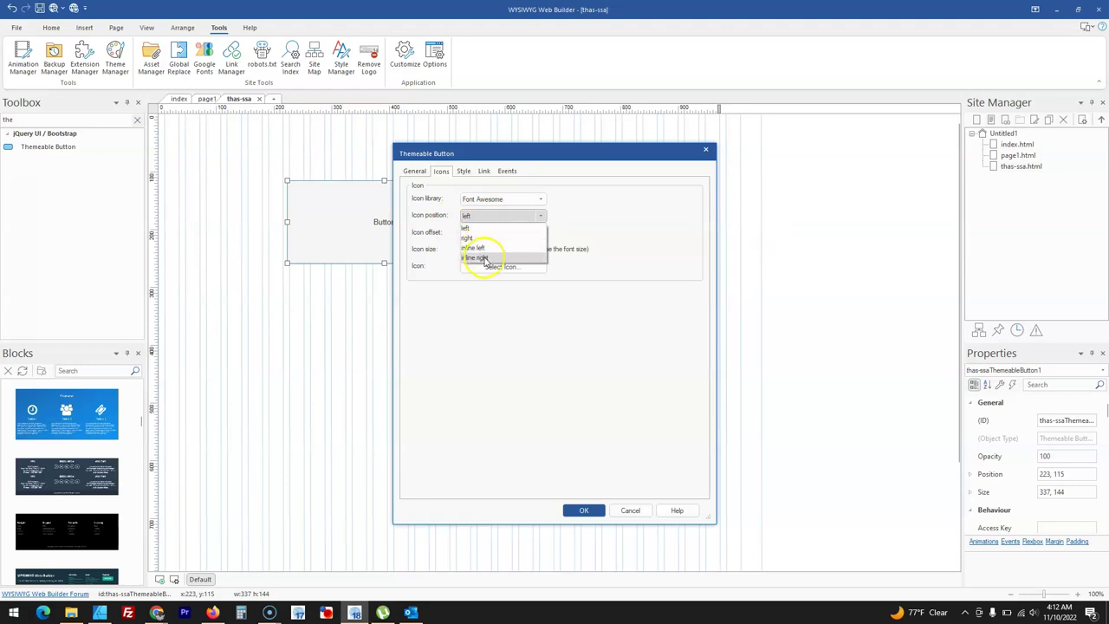
{"action": "left_click", "coordinate": [585, 272]}
{"action": "left_click", "coordinate": [507, 267]}
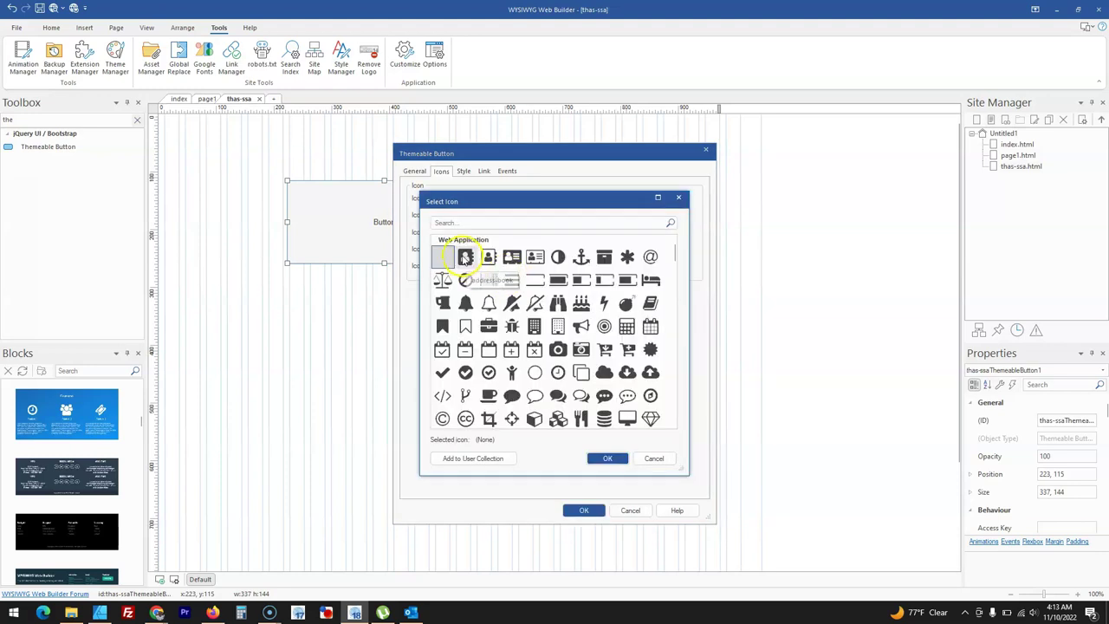
{"action": "left_click", "coordinate": [465, 258]}
{"action": "left_click", "coordinate": [607, 458]}
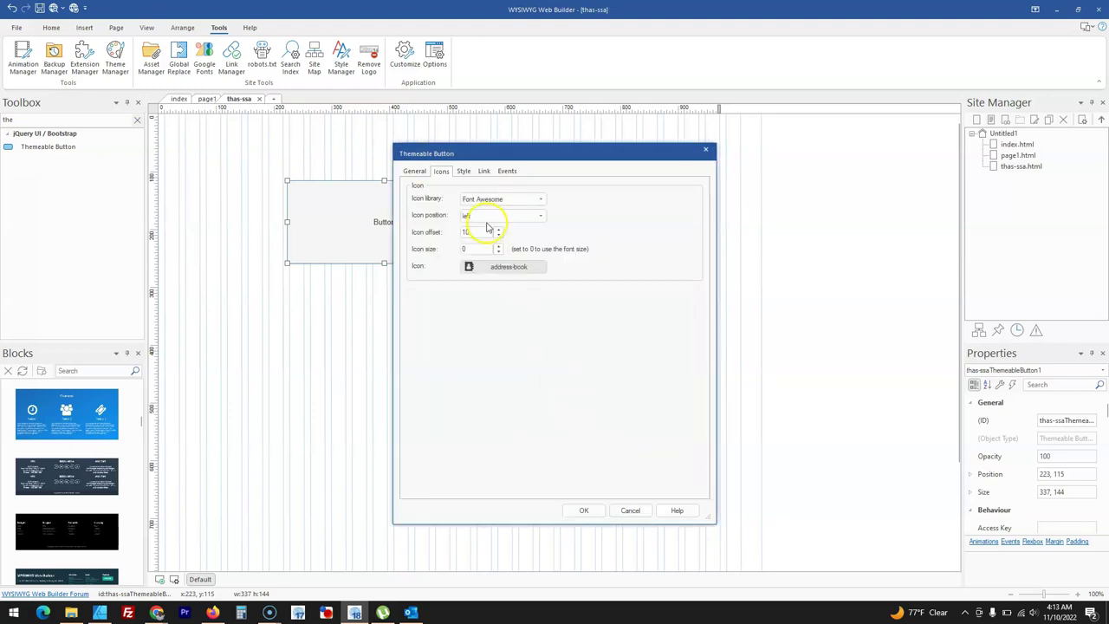
{"action": "left_click", "coordinate": [583, 510]}
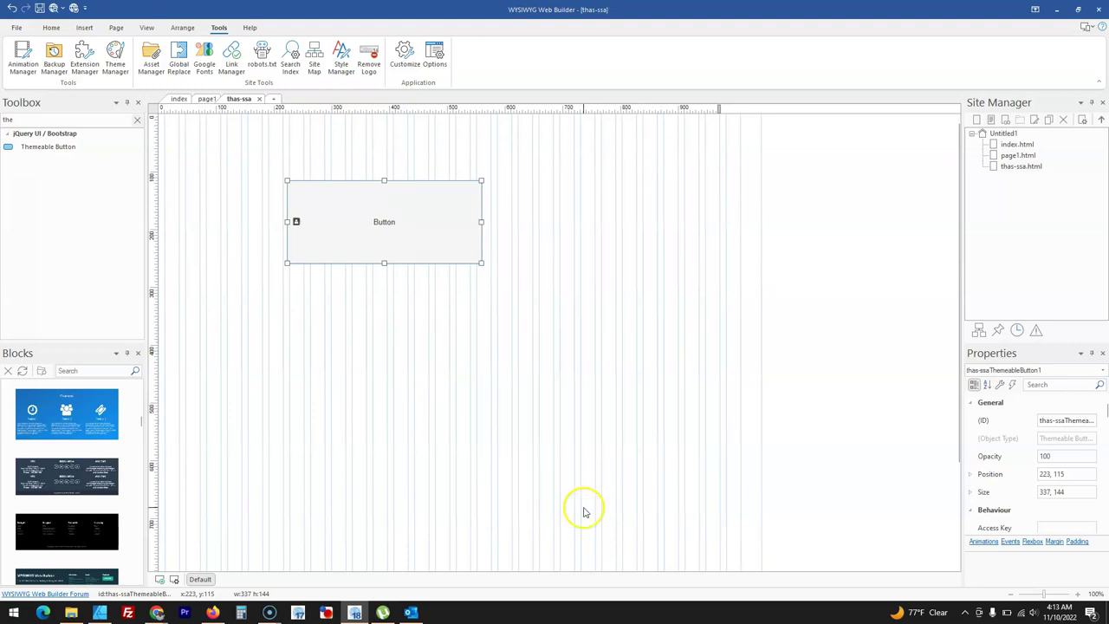
Set the Themeable Button's icon position to right and apply the change
{"action": "double_click", "coordinate": [336, 231]}
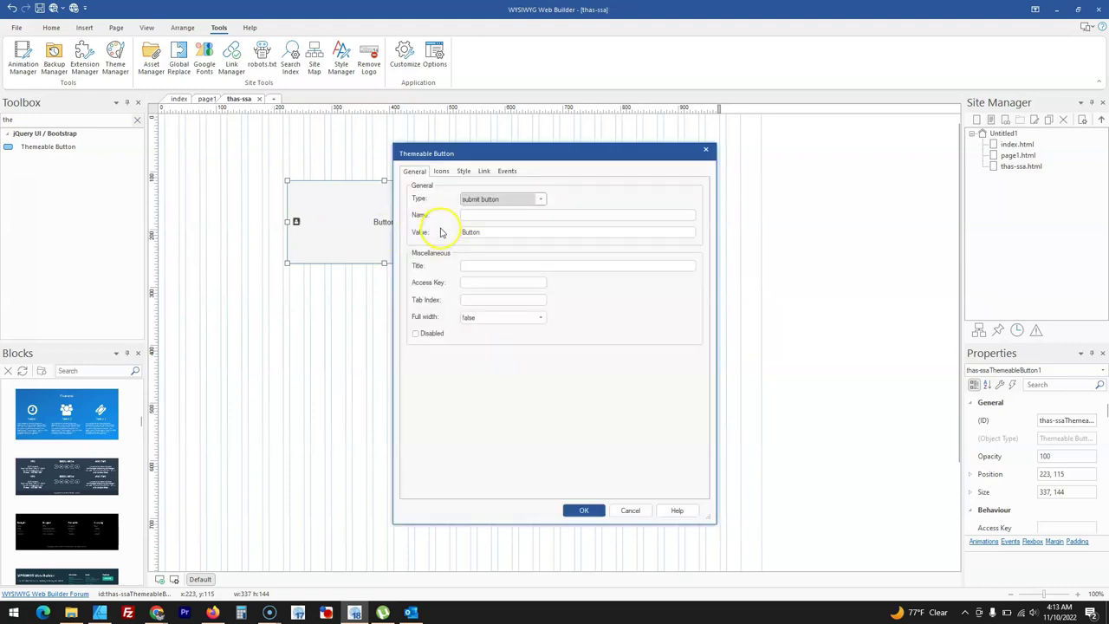
{"action": "left_click", "coordinate": [441, 171]}
{"action": "left_click", "coordinate": [485, 216]}
{"action": "left_click", "coordinate": [483, 239]}
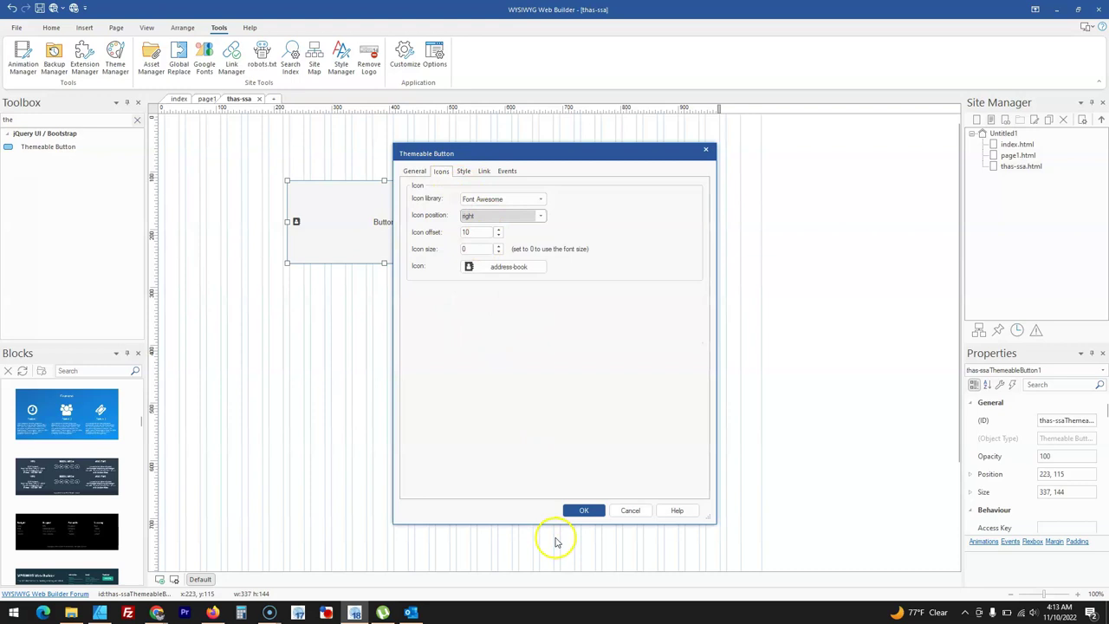
{"action": "left_click", "coordinate": [579, 511]}
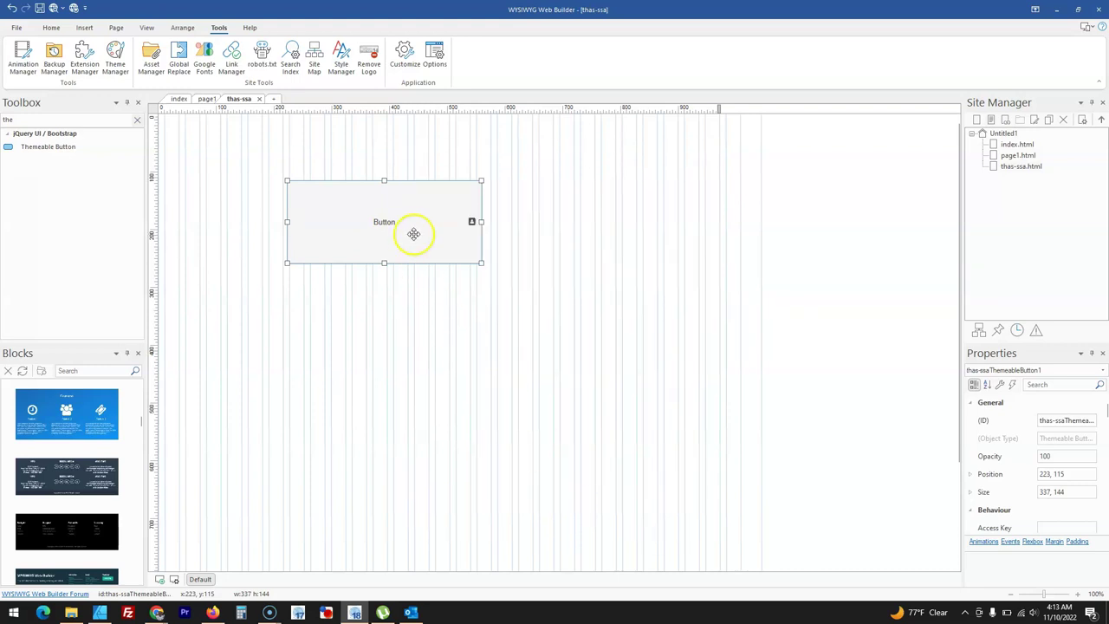
Set the Themeable Button's icon position to inline left and apply the change
{"action": "double_click", "coordinate": [413, 234]}
{"action": "left_click", "coordinate": [442, 171]}
{"action": "left_click", "coordinate": [488, 215]}
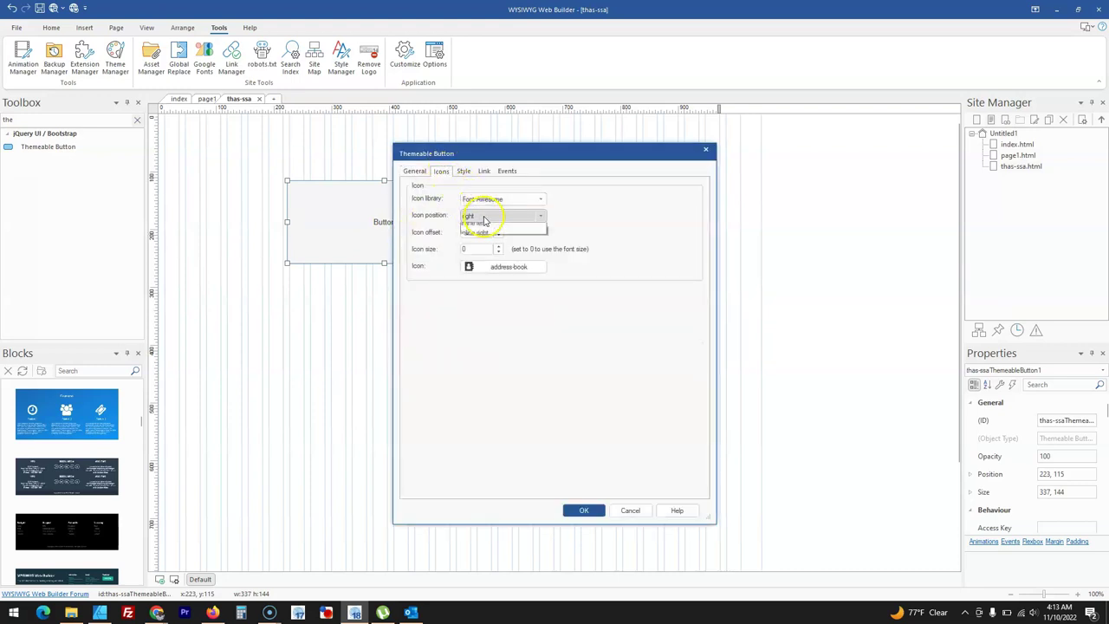
{"action": "left_click", "coordinate": [487, 249]}
{"action": "left_click", "coordinate": [579, 511]}
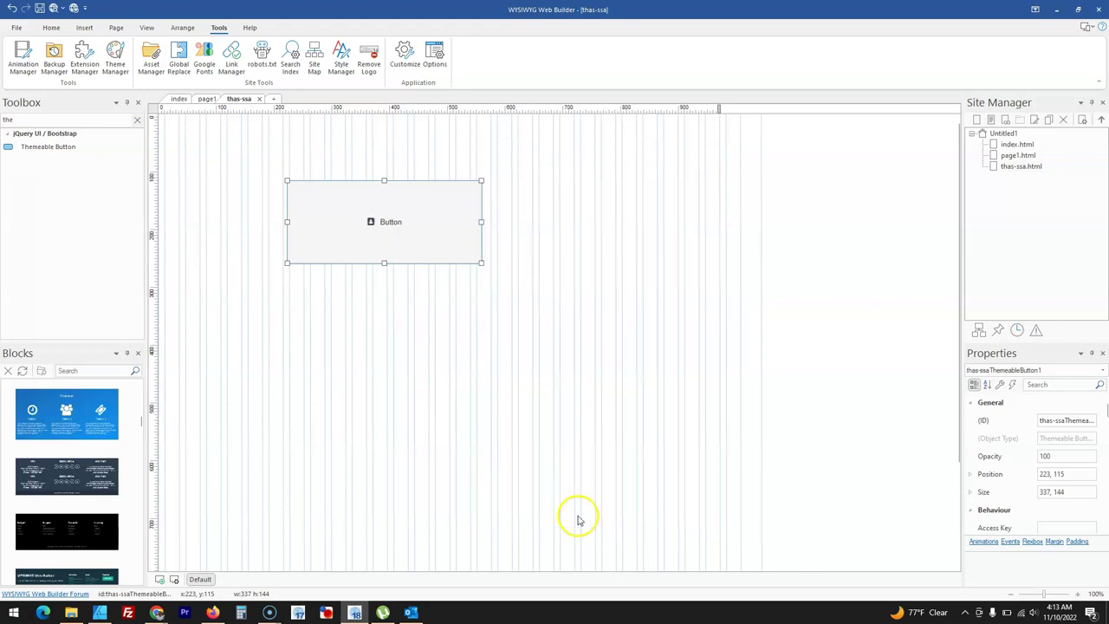
Set the Themeable Button's icon position to inline right and apply the change
{"action": "double_click", "coordinate": [451, 212]}
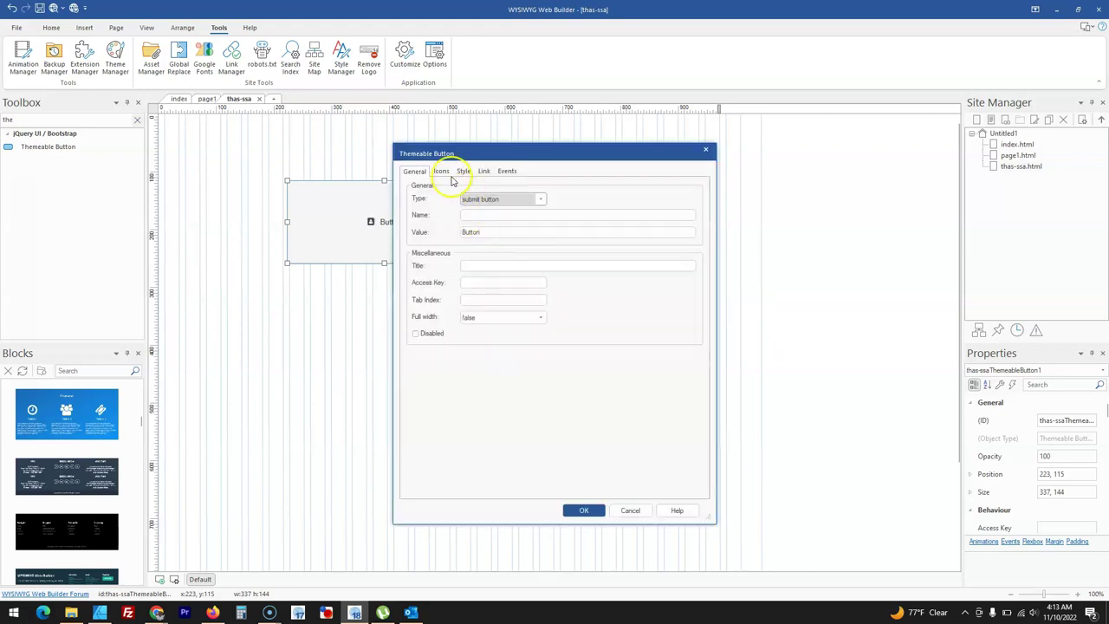
{"action": "left_click", "coordinate": [442, 171]}
{"action": "left_click", "coordinate": [488, 216]}
{"action": "left_click", "coordinate": [482, 260]}
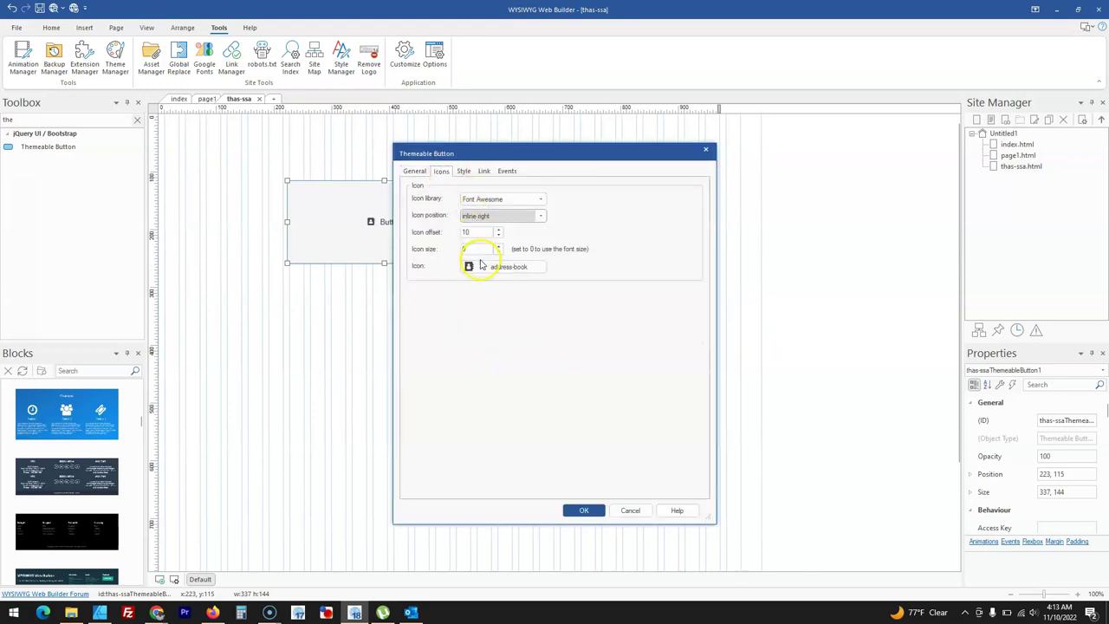
{"action": "left_click", "coordinate": [585, 511]}
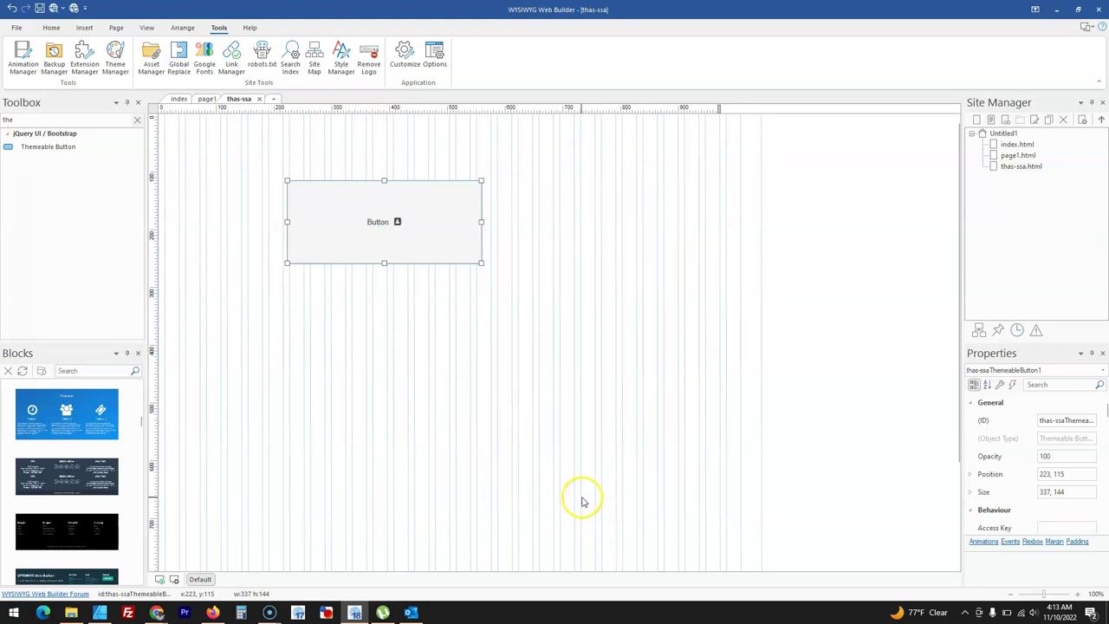